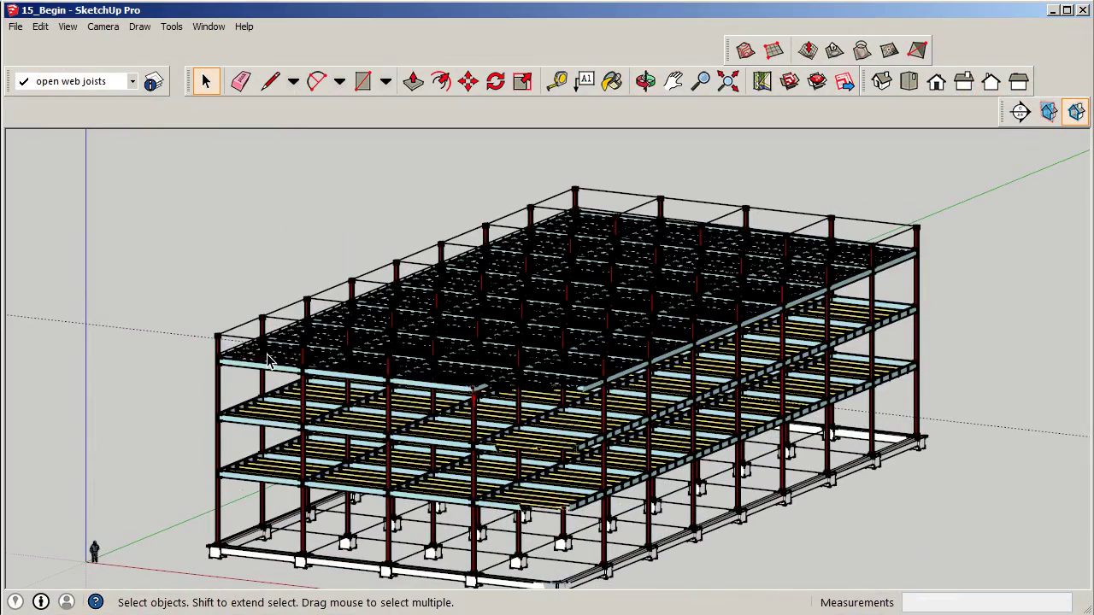
# Select the top-floor open web joists, then the whole top-floor deck group
pyautogui.click(268, 363)
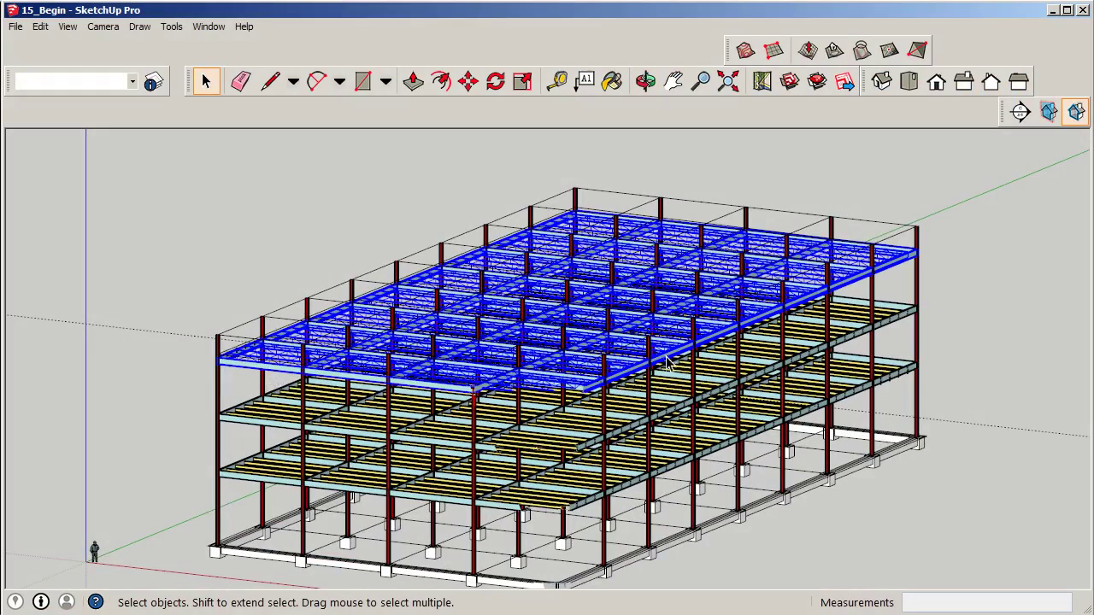
pyautogui.click(596, 398)
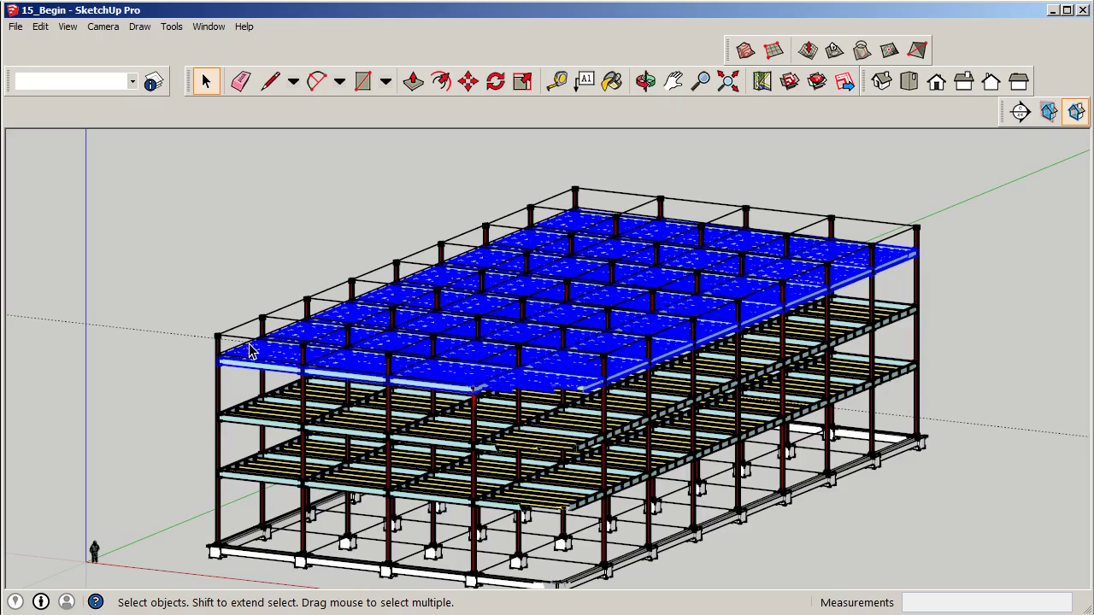
# Zoom in on the roof joists and narrow the selection to the open web joists
pyautogui.scroll(5, 250, 351)
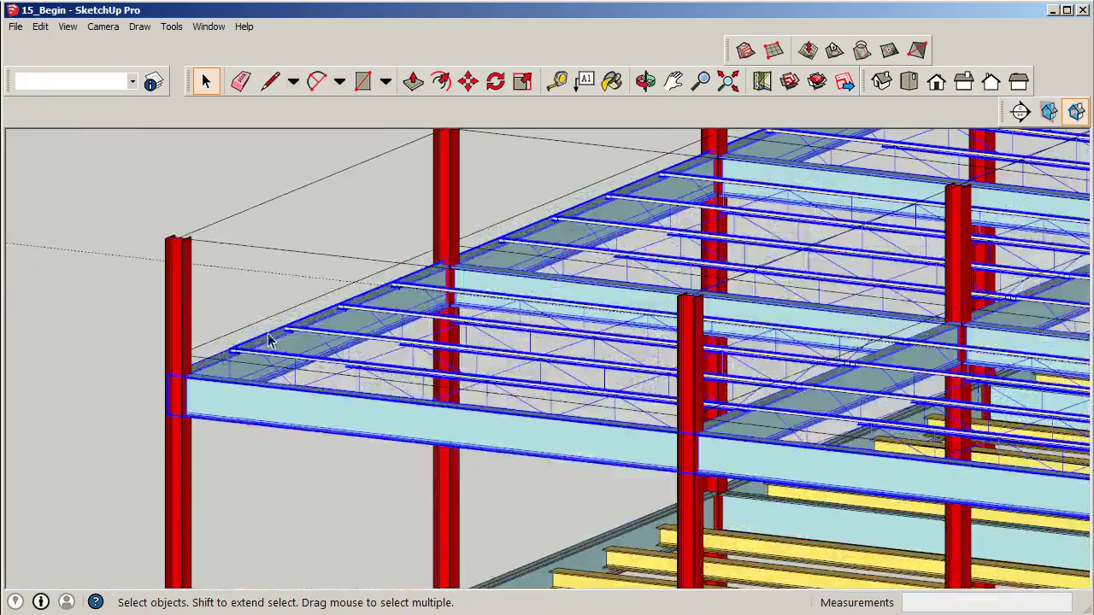
pyautogui.scroll(4, 434, 276)
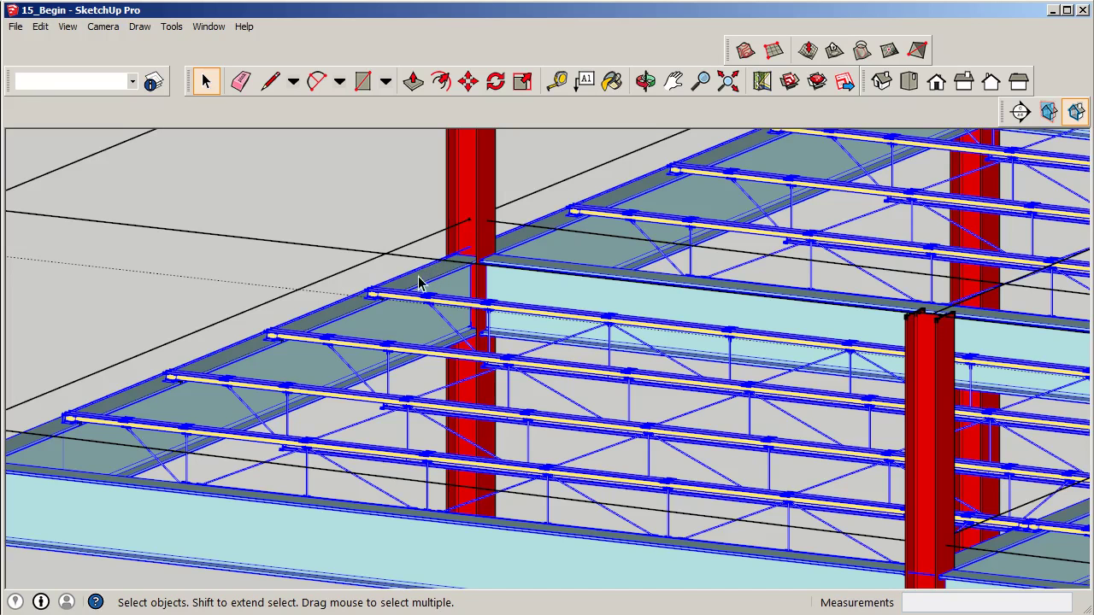
pyautogui.click(364, 191)
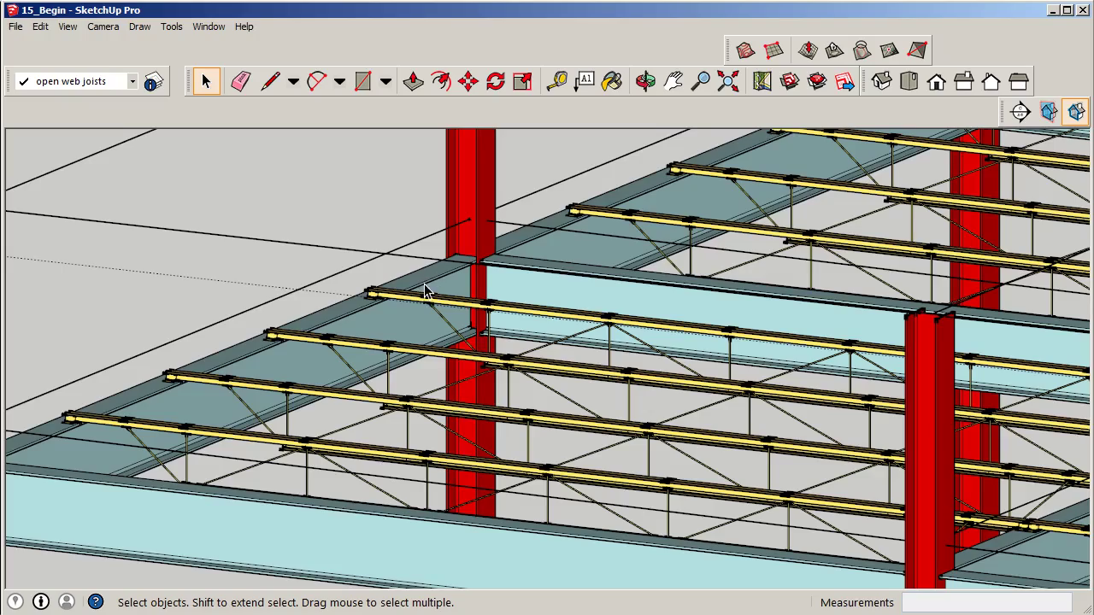
pyautogui.scroll(-6, 425, 295)
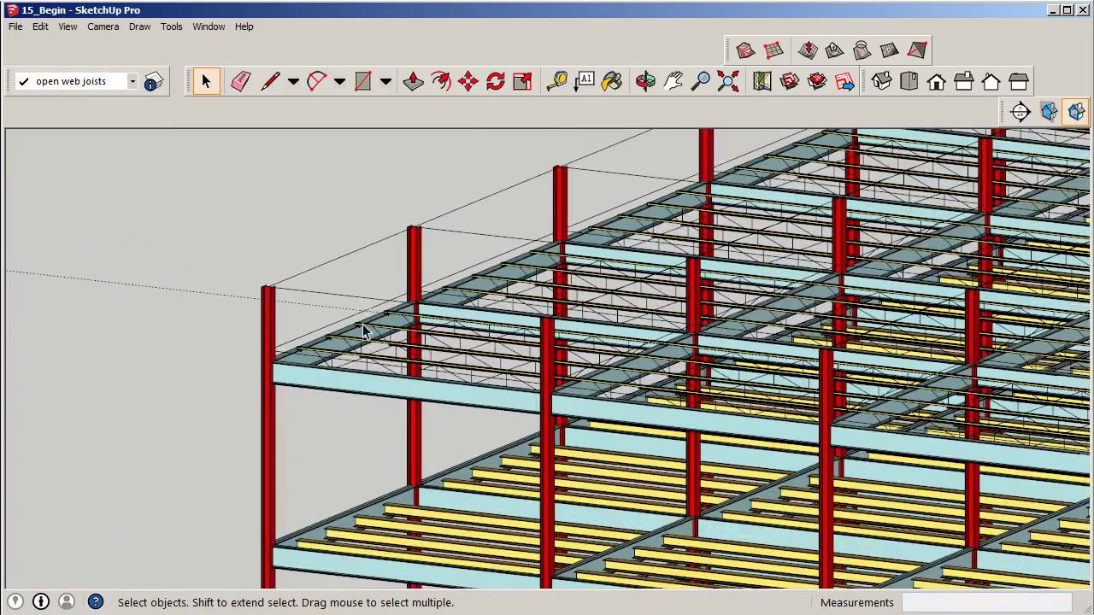
pyautogui.scroll(2, 254, 357)
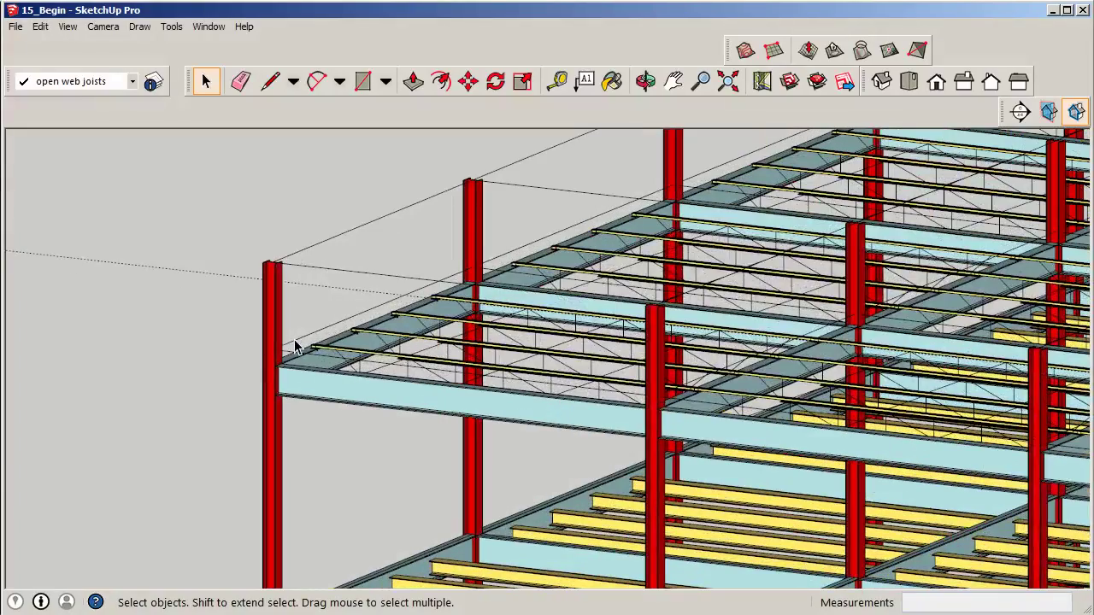
# Select the Roof support grid group, then zoom out and orbit to view the frame
pyautogui.click(295, 346)
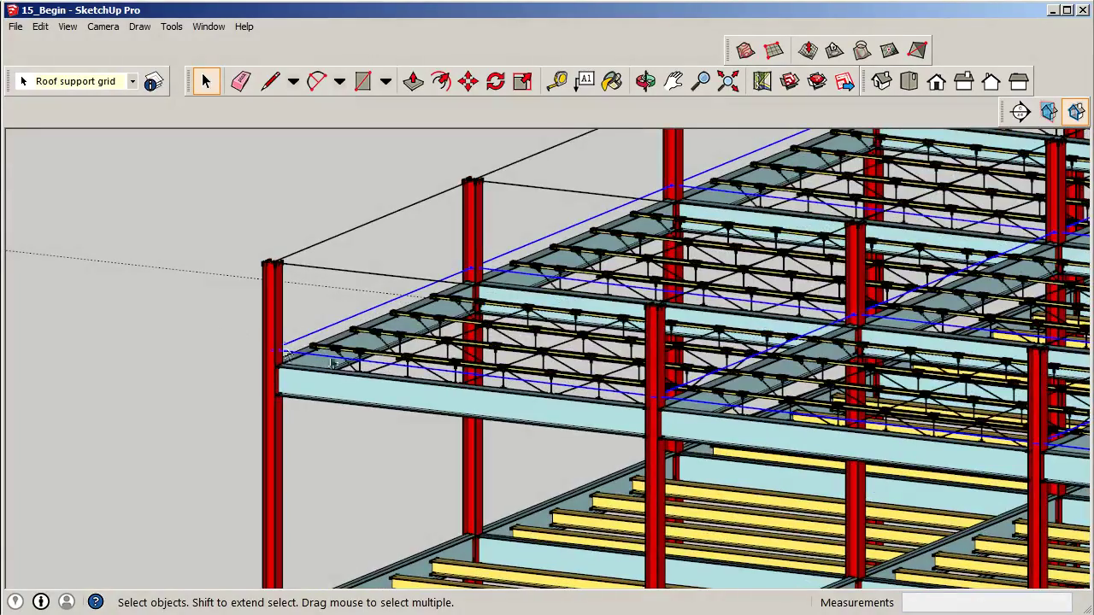
pyautogui.scroll(-3, 221, 323)
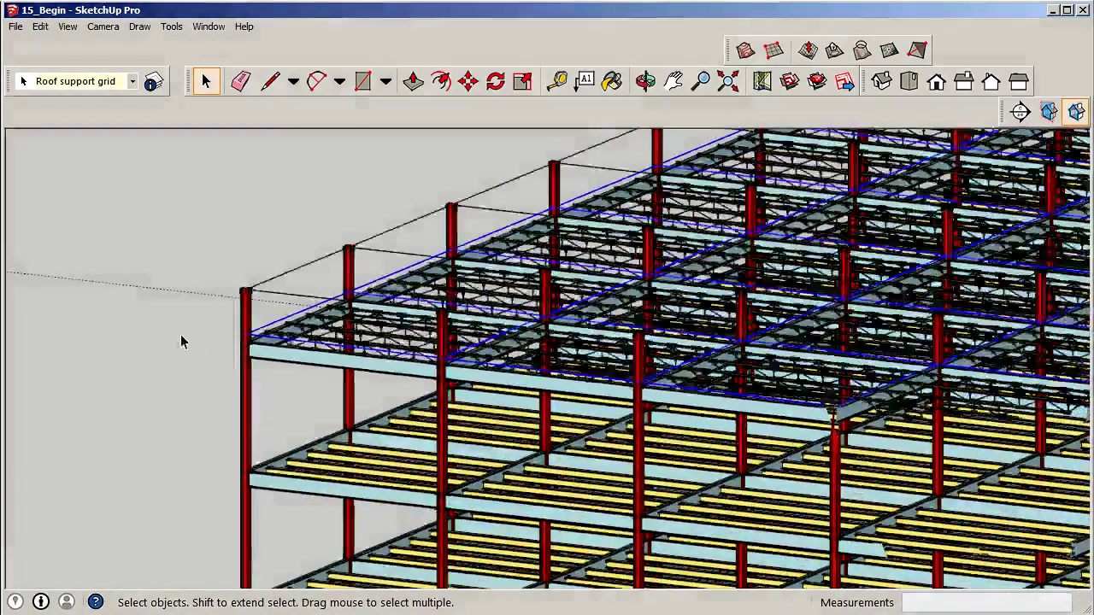
pyautogui.scroll(-1, 182, 342)
pyautogui.scroll(3, 415, 359)
pyautogui.scroll(-1, 405, 395)
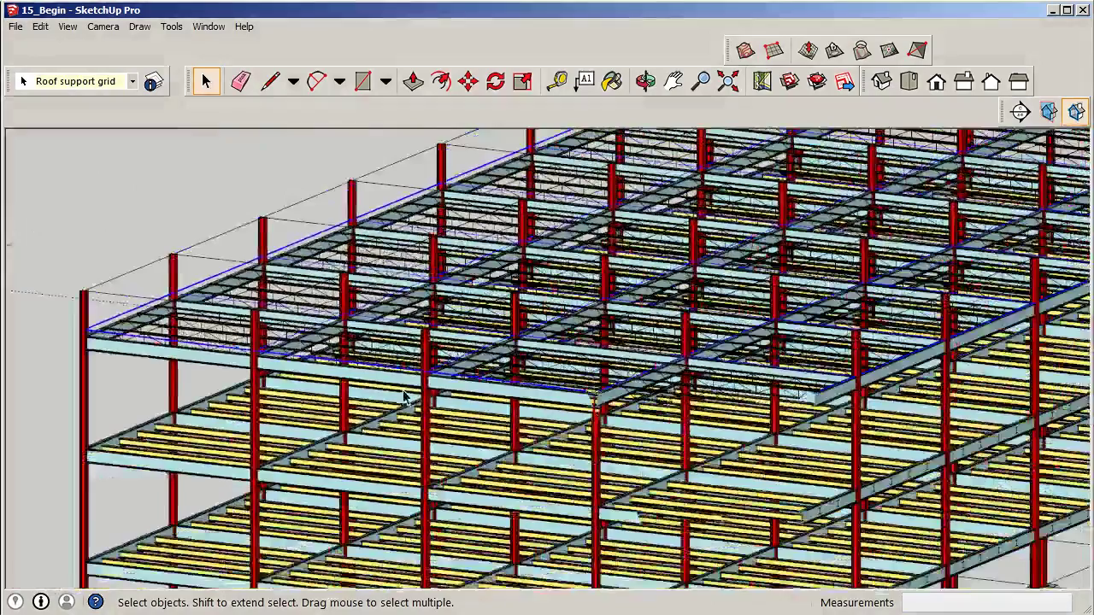
pyautogui.scroll(-1, 494, 377)
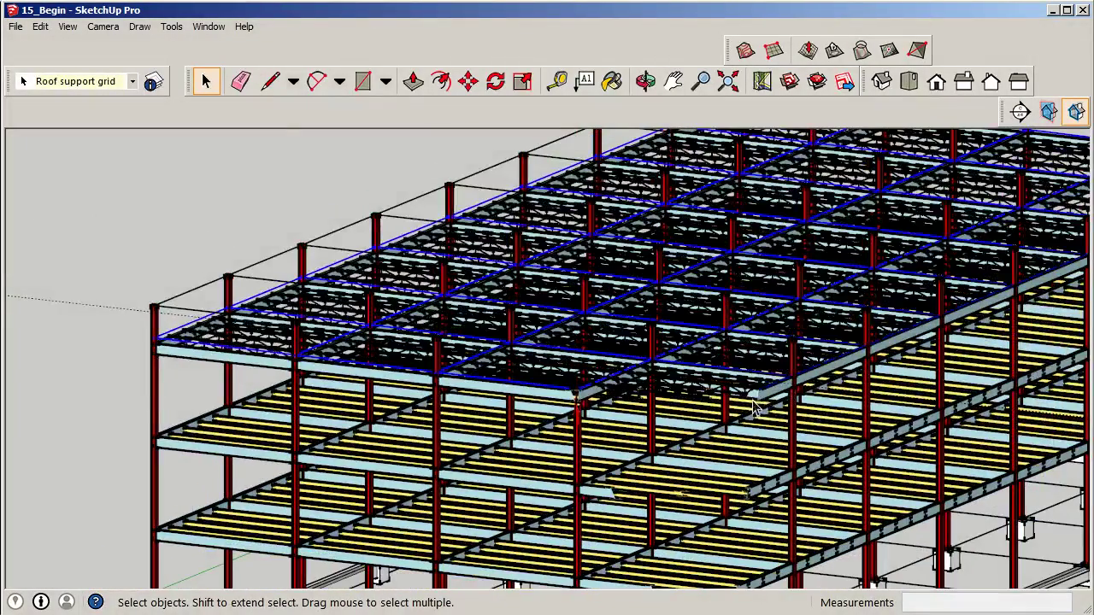
pyautogui.scroll(-3, 752, 408)
pyautogui.moveTo(752, 408); pyautogui.dragTo(697, 412, button='middle')
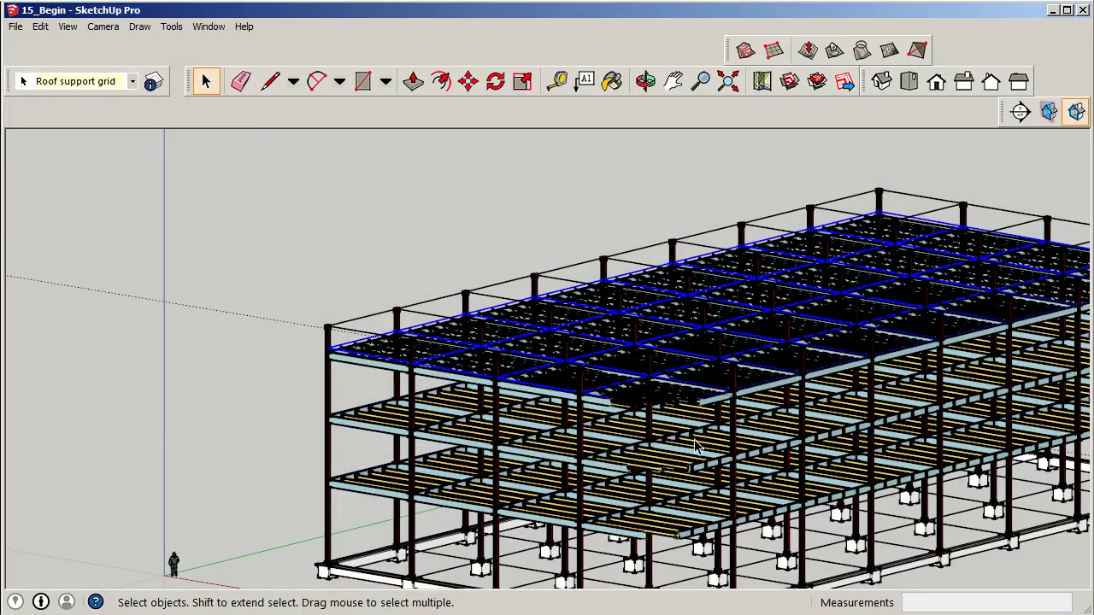
# Switch the camera to Perspective and frame the entire three-storey steel frame
pyautogui.click(103, 27)
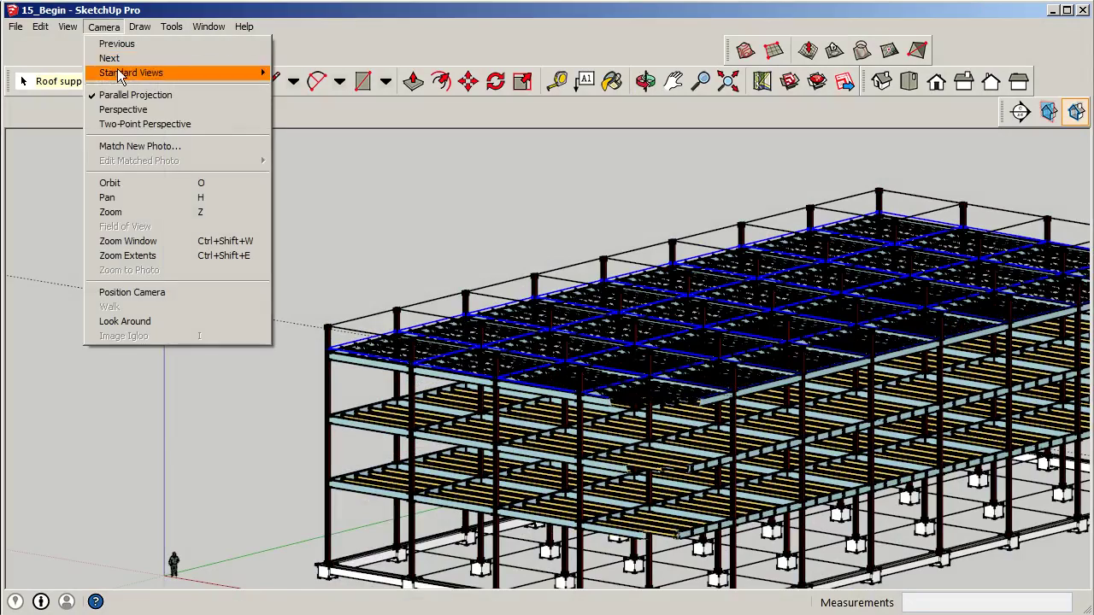
pyautogui.click(123, 109)
pyautogui.scroll(-4, 636, 307)
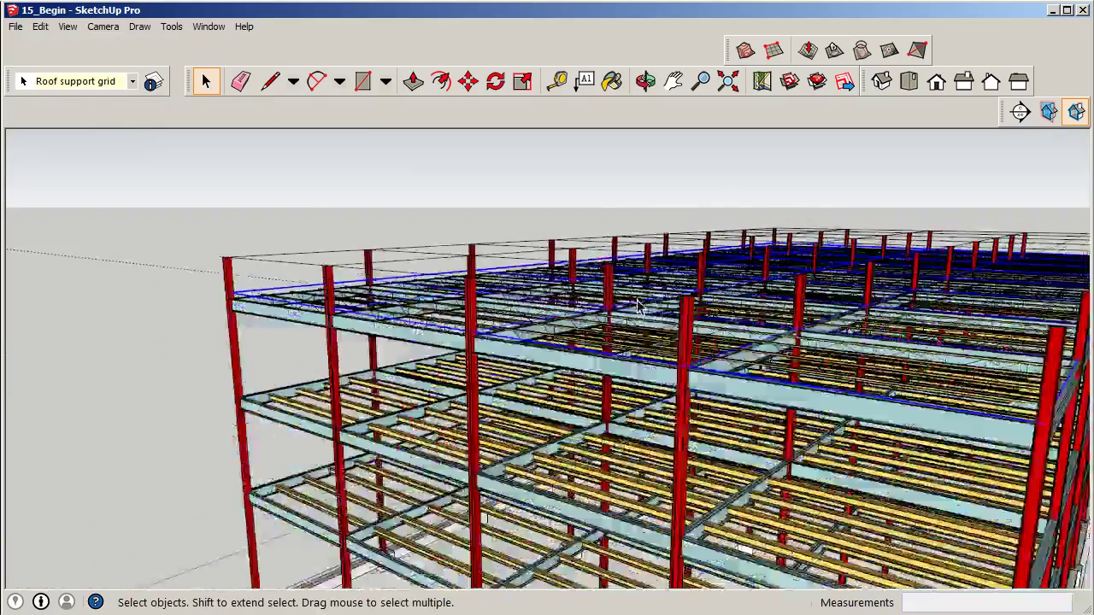
pyautogui.scroll(-4, 637, 307)
pyautogui.moveTo(234, 347); pyautogui.dragTo(627, 389, button='middle')
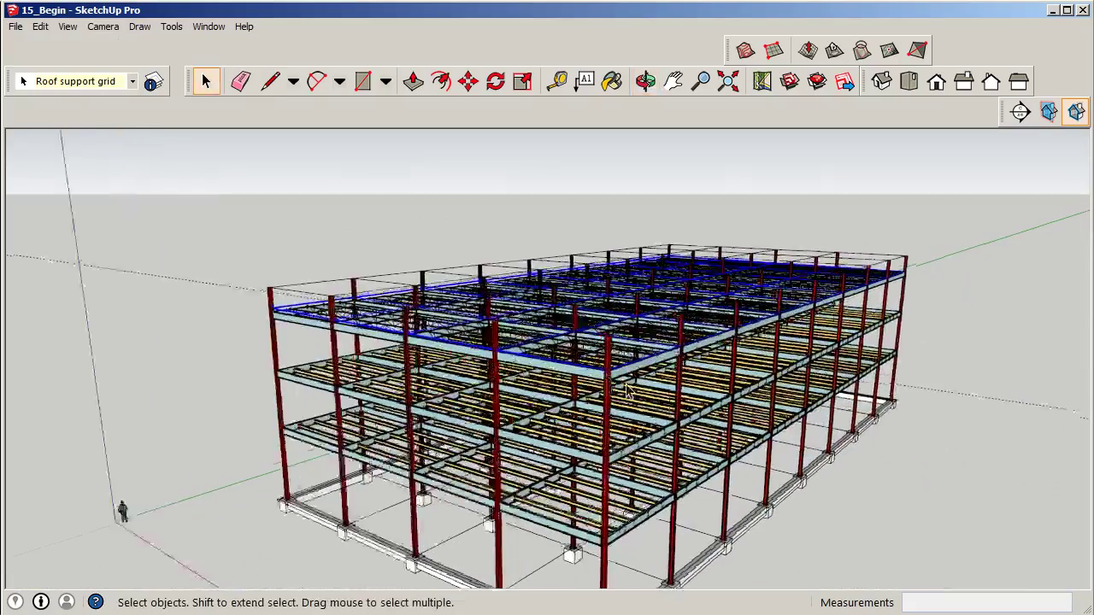
pyautogui.scroll(4, 626, 389)
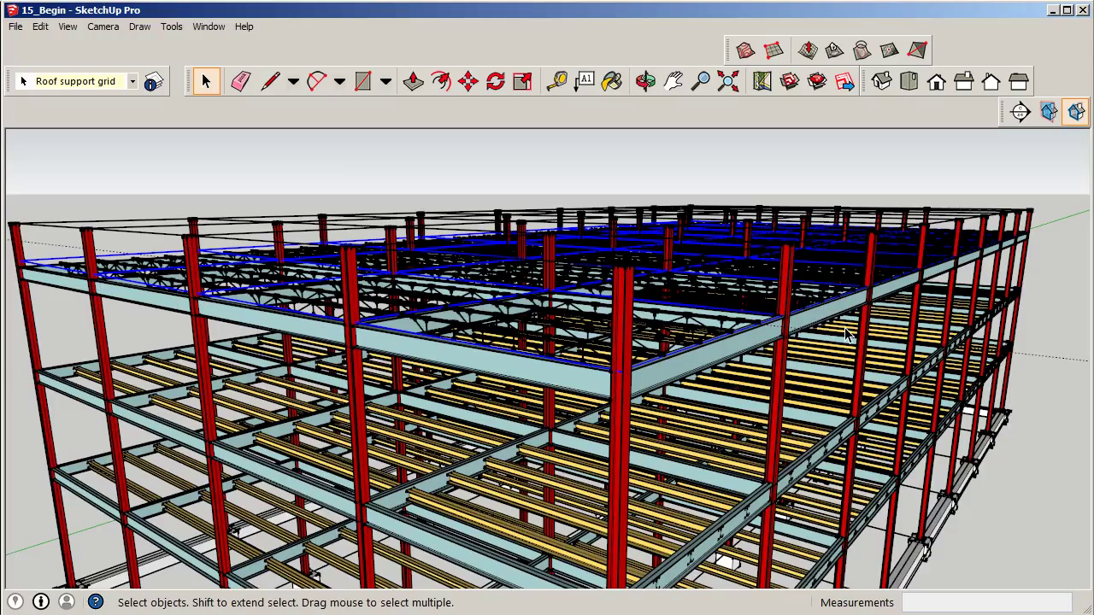
pyautogui.scroll(-2, 777, 333)
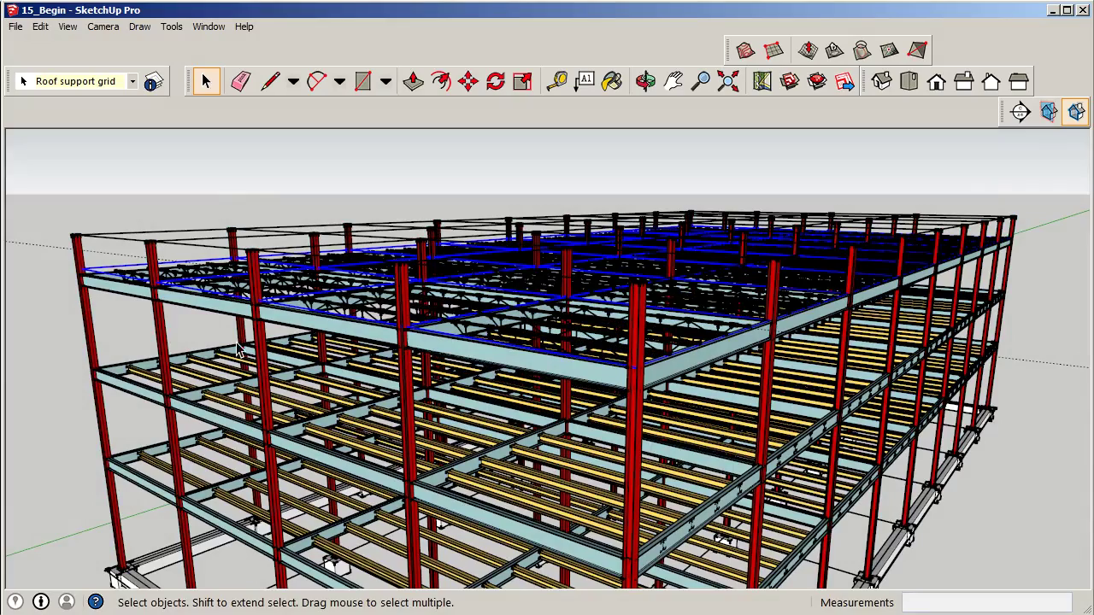
# Zoom and orbit in on the roof girders and open web joists at the front-left corner
pyautogui.scroll(5, 128, 278)
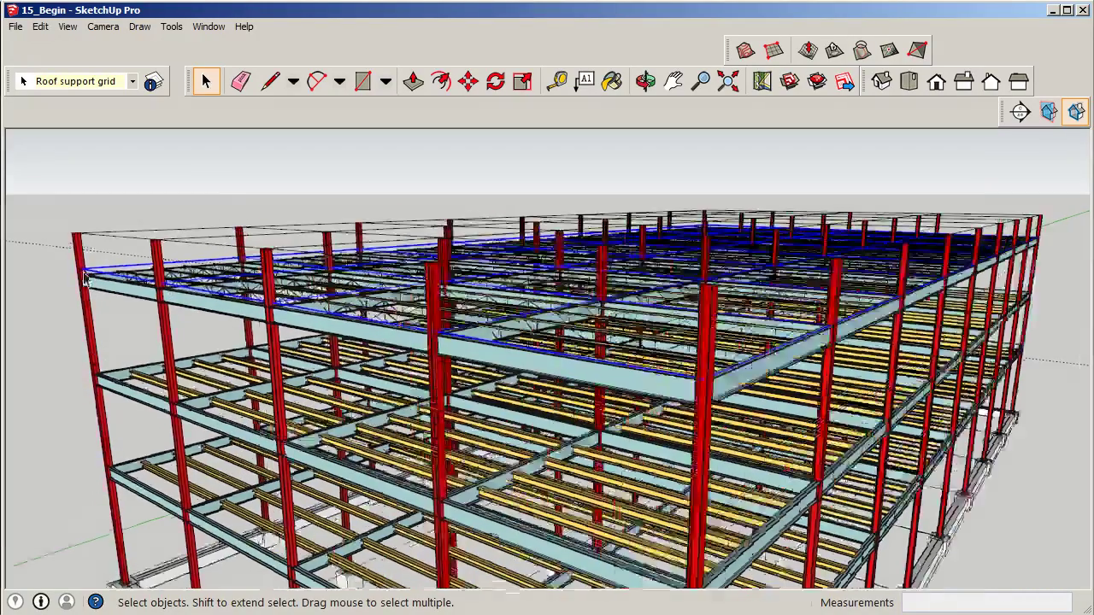
pyautogui.scroll(2, 101, 271)
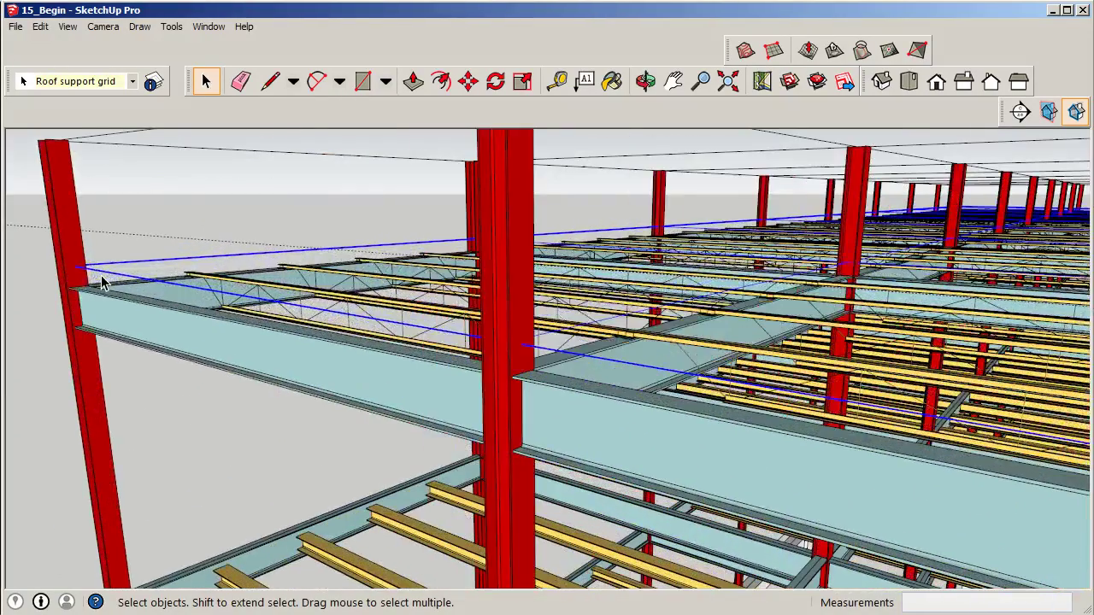
pyautogui.scroll(1, 273, 314)
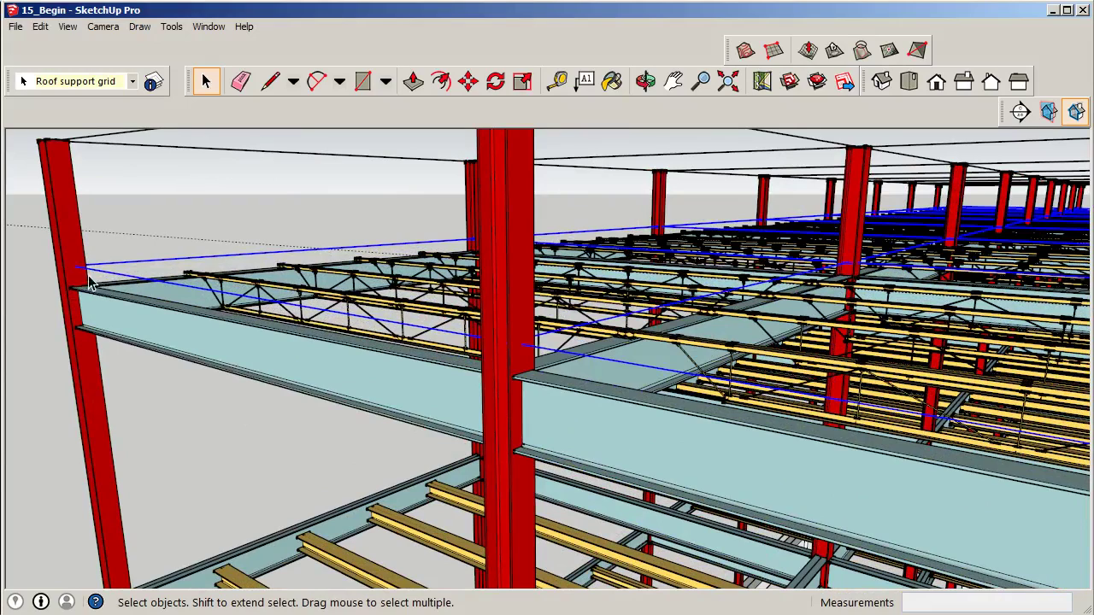
pyautogui.scroll(3, 94, 281)
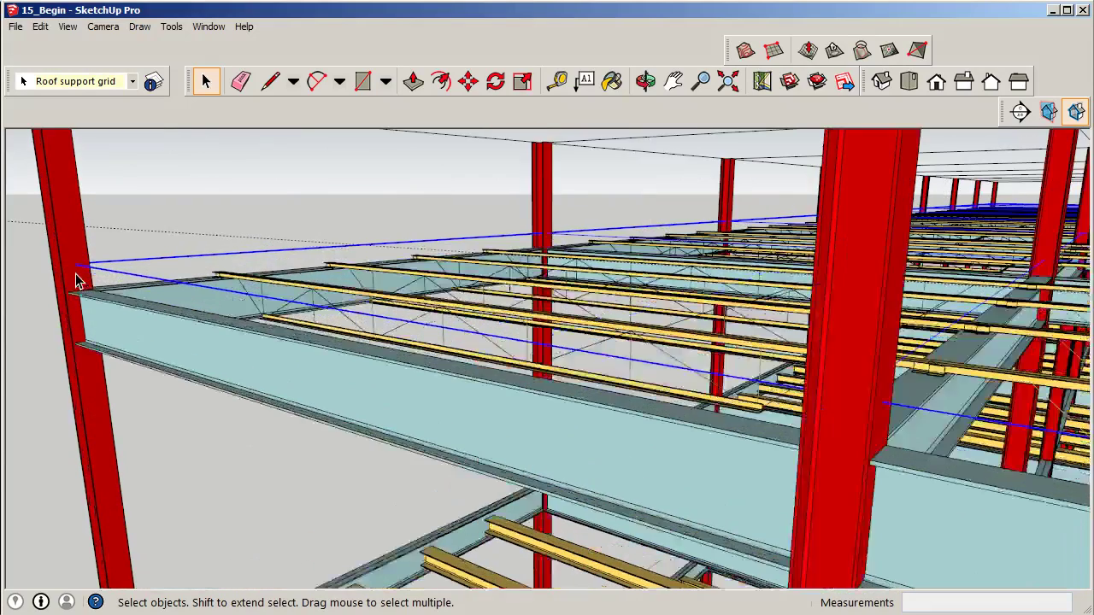
pyautogui.scroll(1, 86, 275)
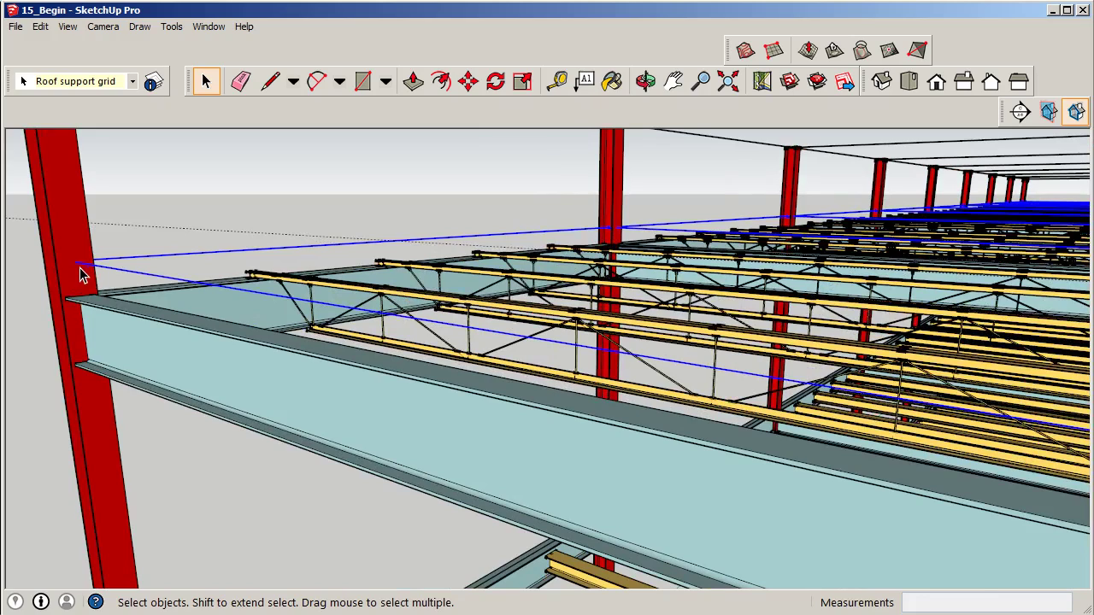
pyautogui.scroll(-5, 83, 272)
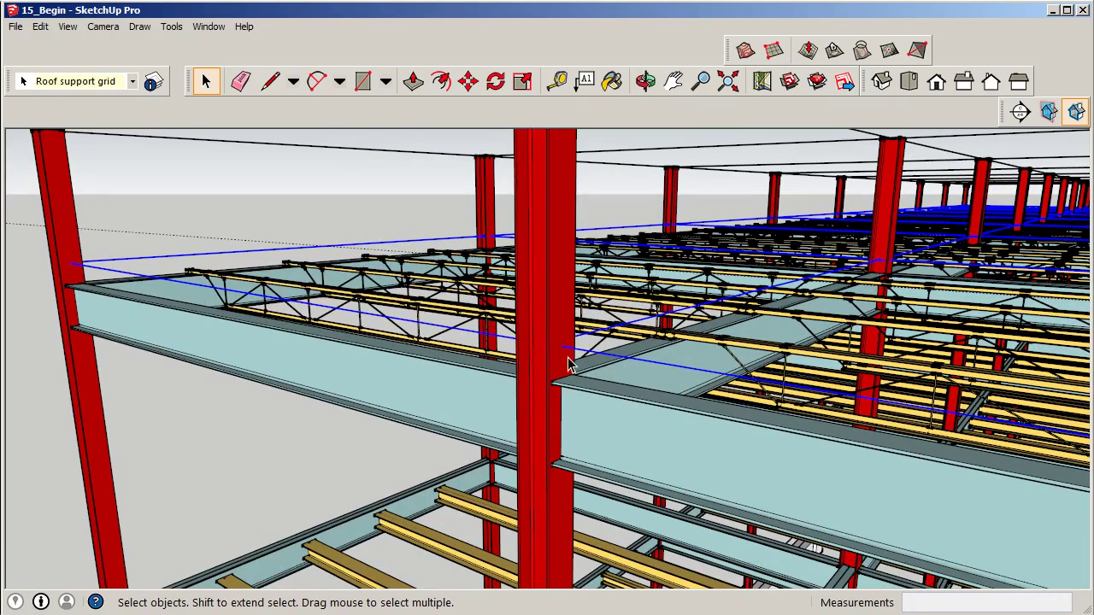
pyautogui.scroll(-5, 273, 333)
pyautogui.scroll(5, 630, 419)
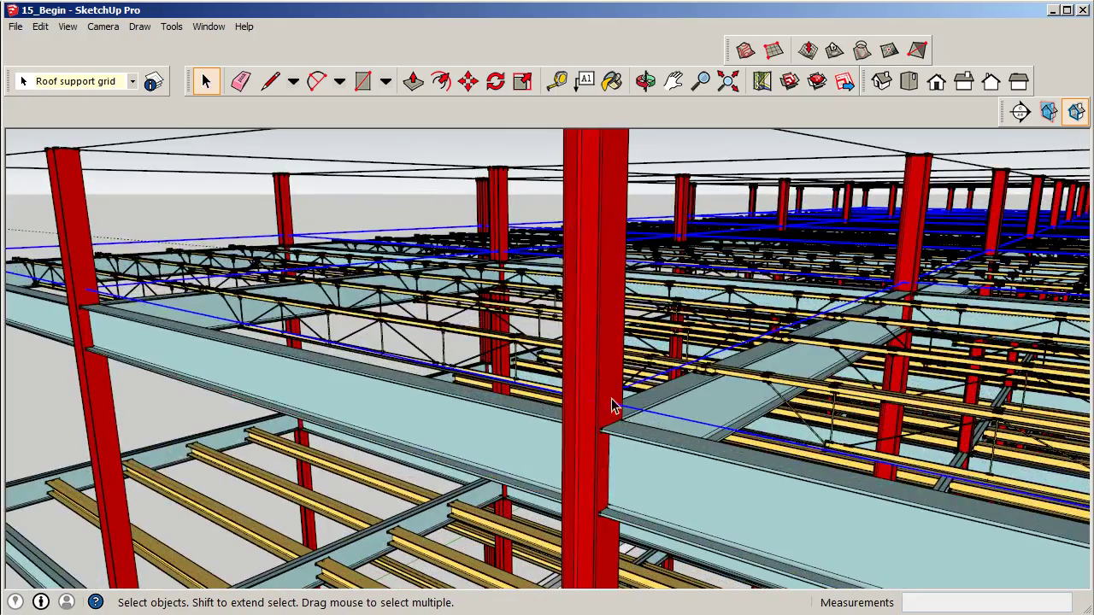
pyautogui.scroll(-5, 608, 419)
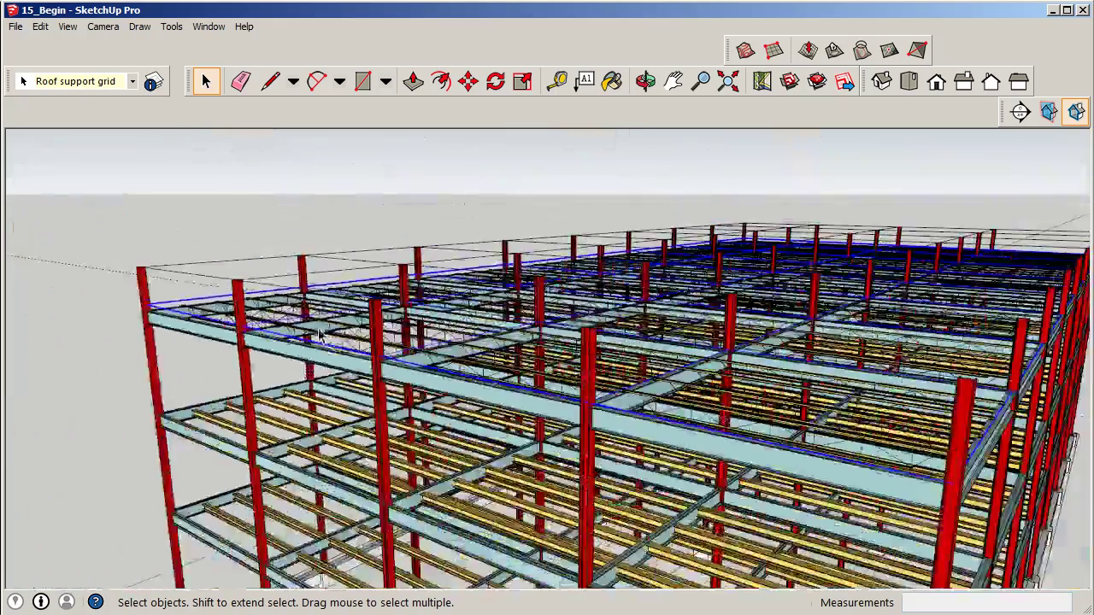
pyautogui.scroll(5, 535, 410)
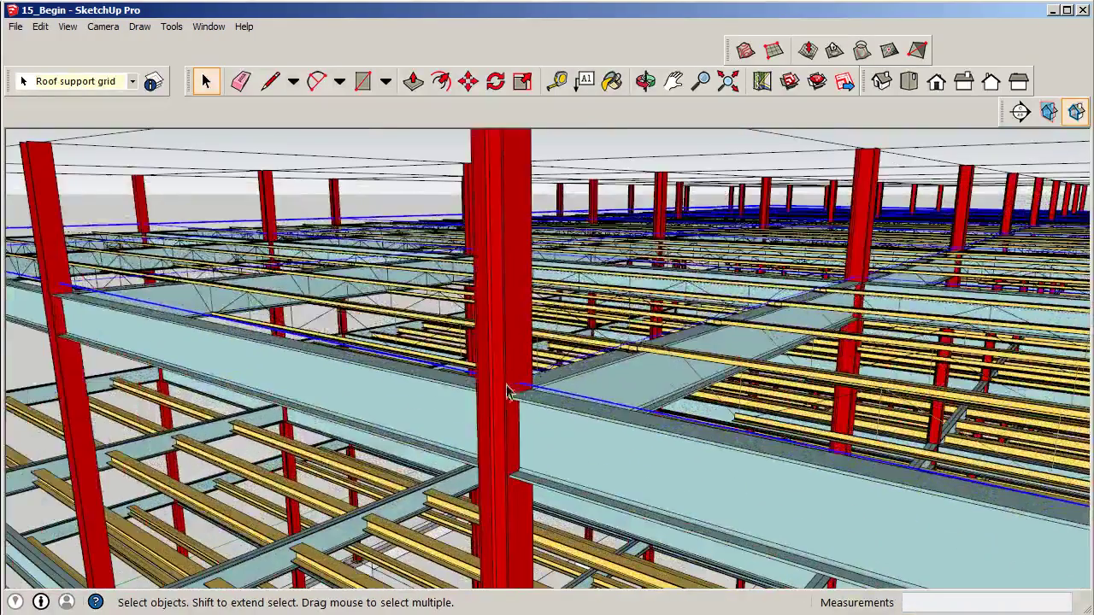
pyautogui.scroll(-2, 644, 447)
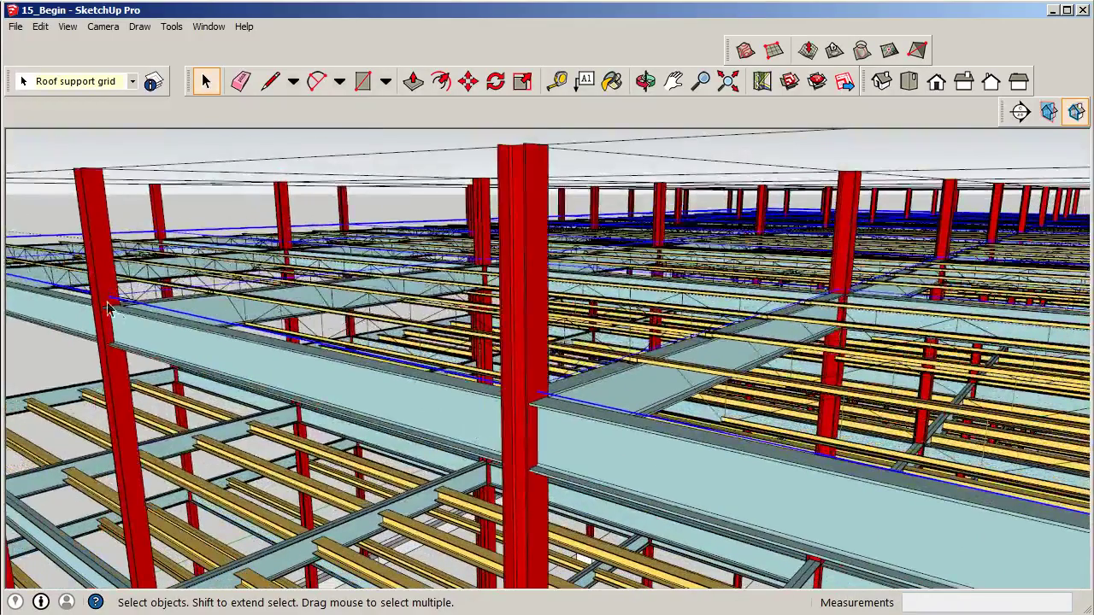
pyautogui.scroll(-2, 547, 423)
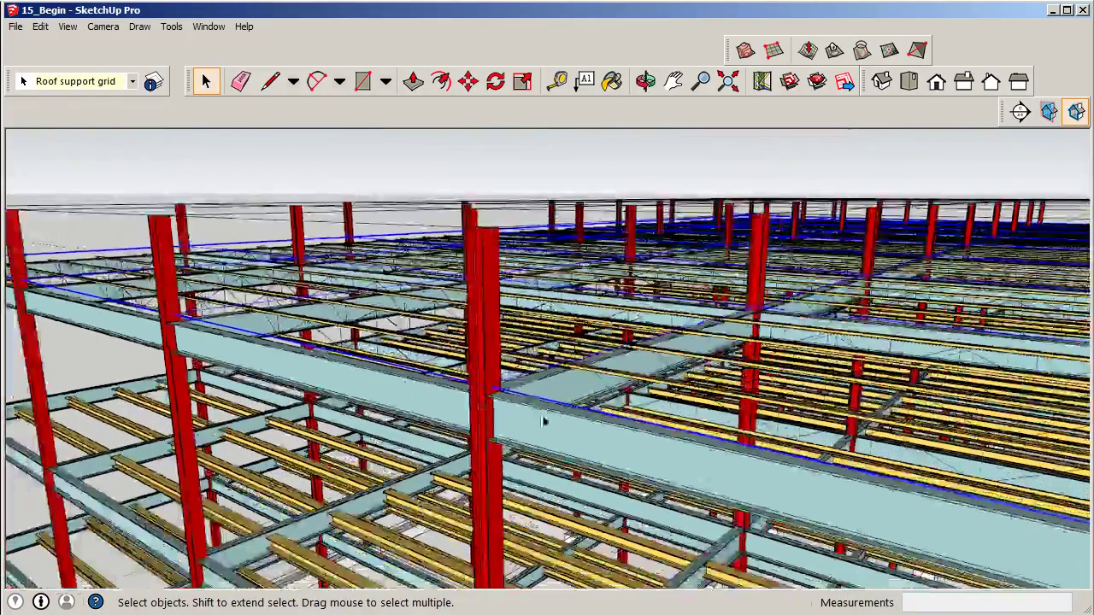
pyautogui.scroll(-5, 444, 443)
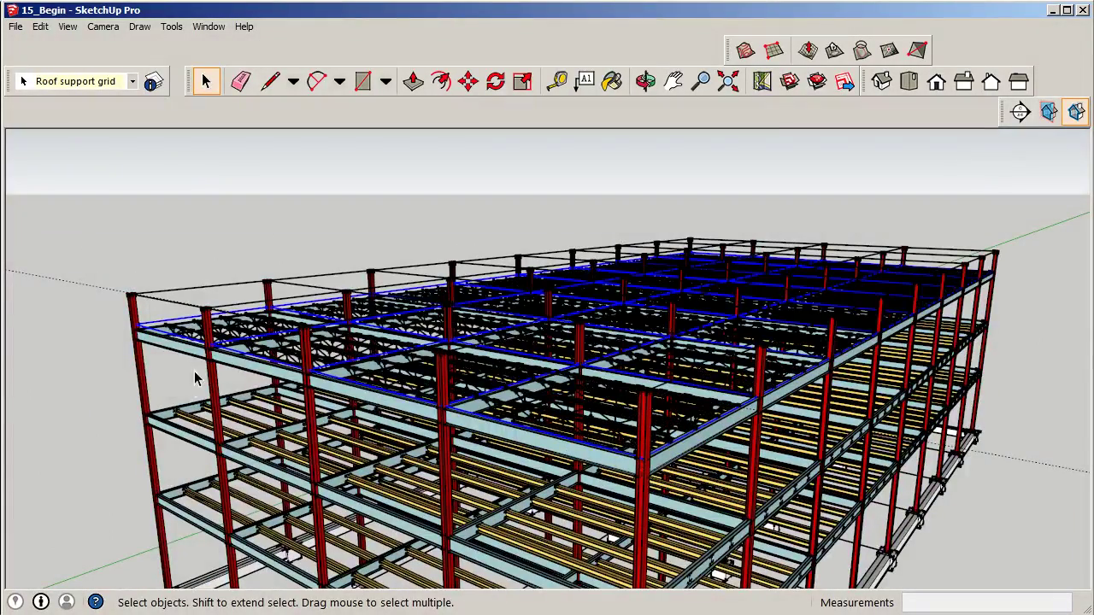
pyautogui.moveTo(195, 378); pyautogui.dragTo(348, 333, button='middle')
pyautogui.scroll(-1, 780, 416)
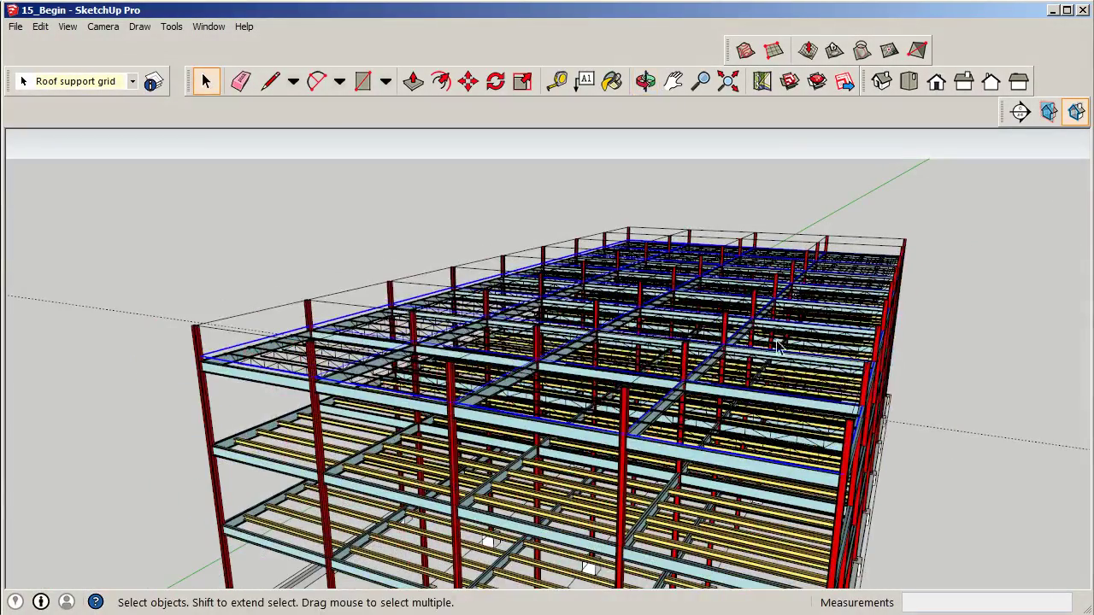
pyautogui.scroll(1, 329, 363)
pyautogui.scroll(3, 180, 373)
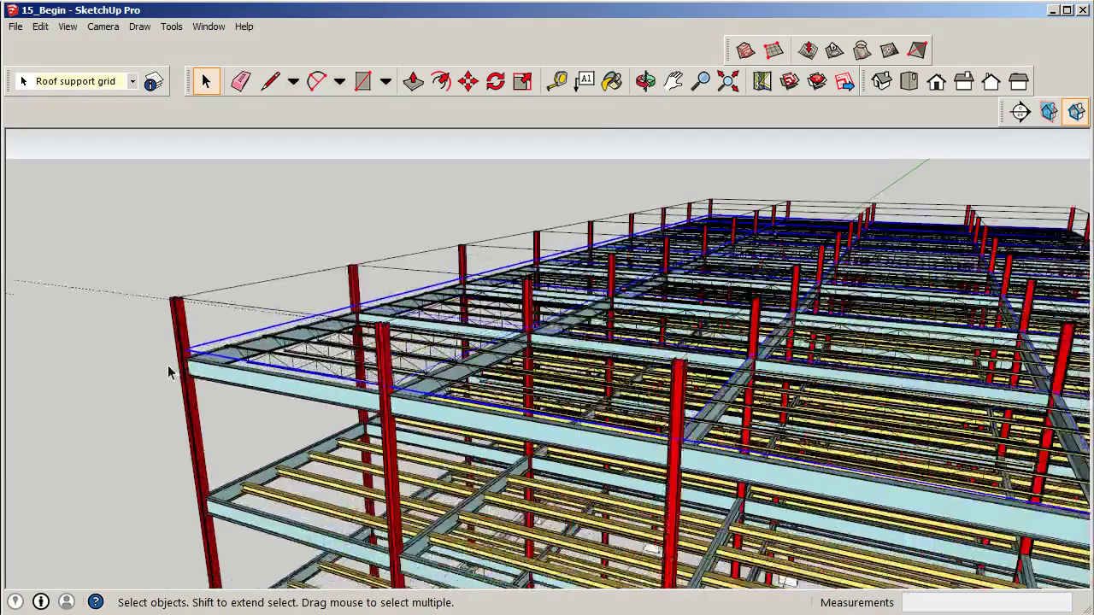
# Open the front roof girder and its joist group to inspect them, then exit group editing
pyautogui.click(216, 381)
pyautogui.doubleClick(226, 380)
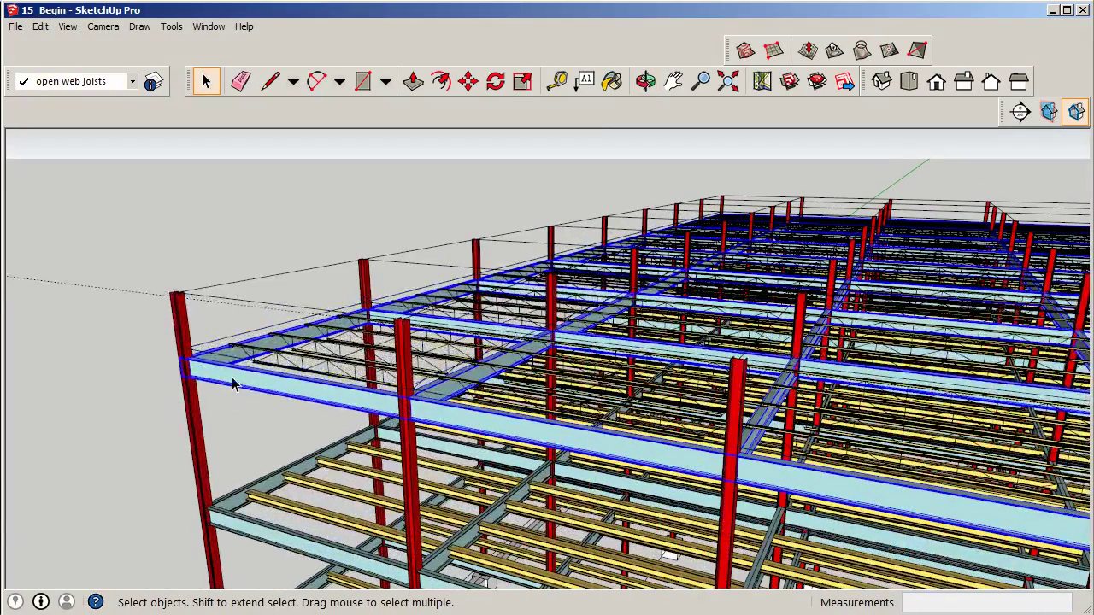
pyautogui.scroll(2, 201, 363)
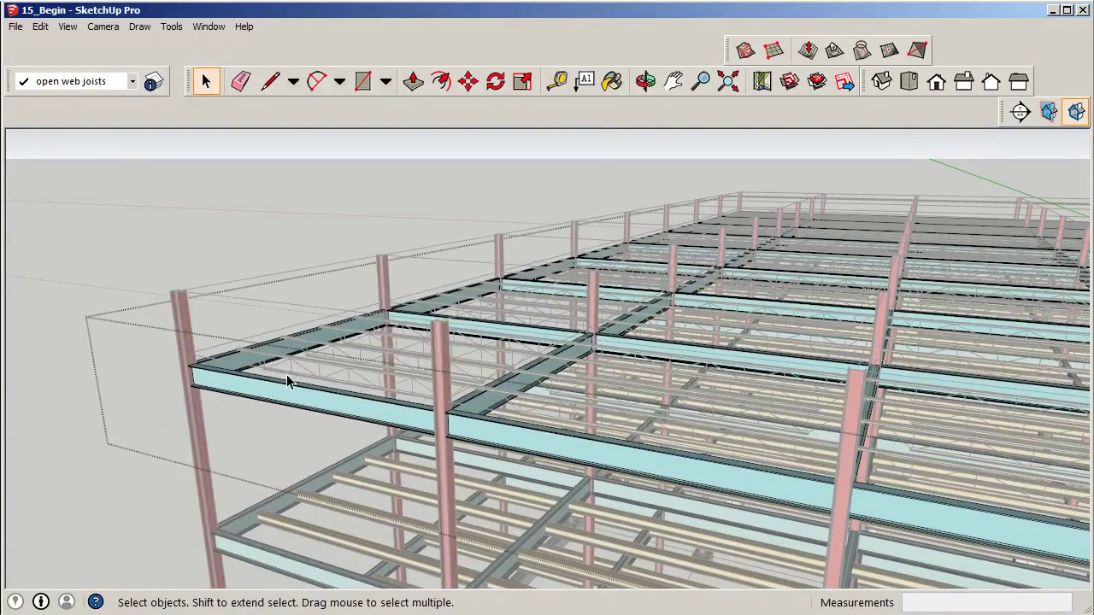
pyautogui.click(224, 362)
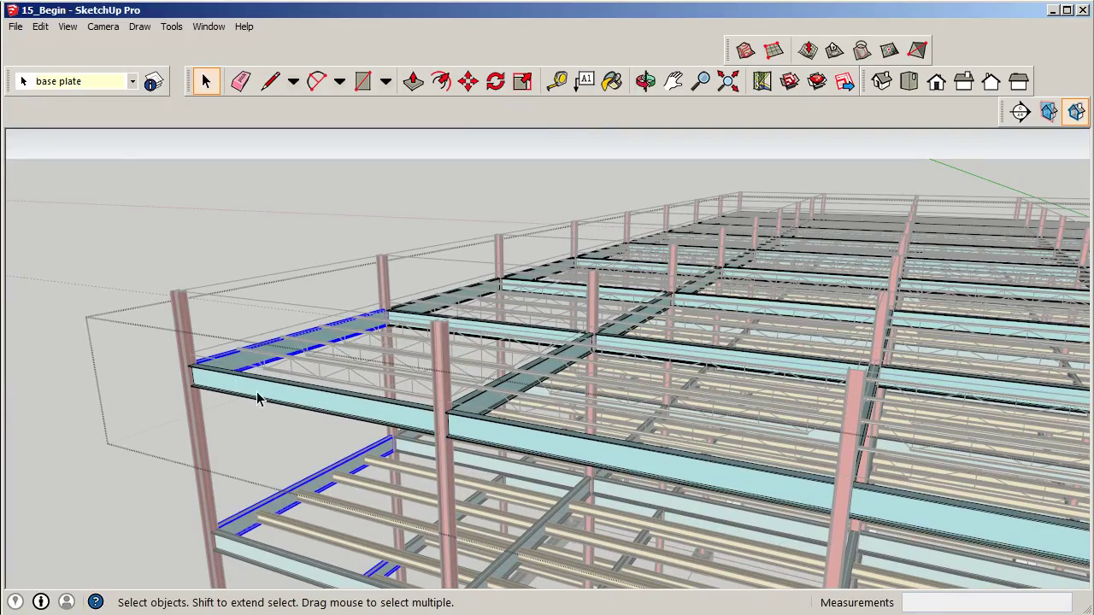
pyautogui.doubleClick(239, 368)
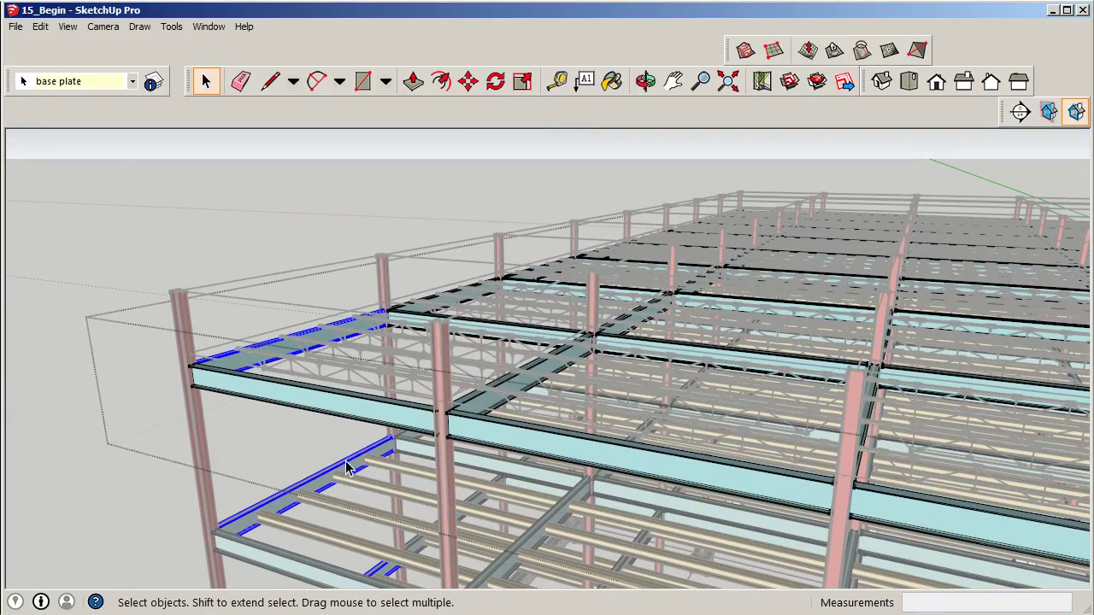
pyautogui.scroll(-4, 393, 483)
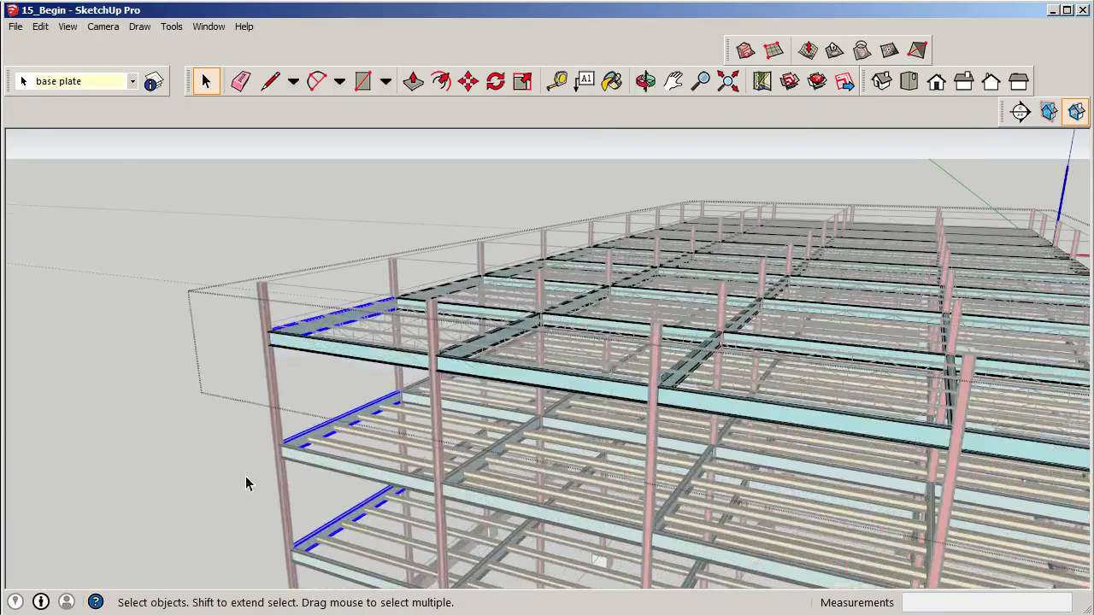
pyautogui.click(245, 476)
# Make the front roof girder unique, open it for editing, and select its edge beam
pyautogui.click(289, 344)
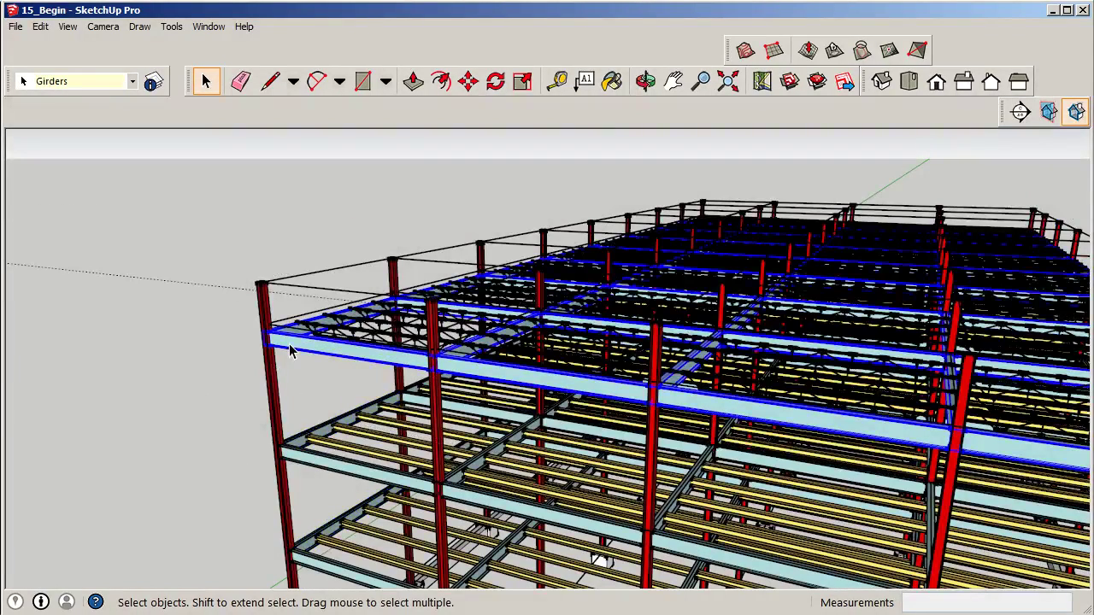
pyautogui.rightClick(289, 343)
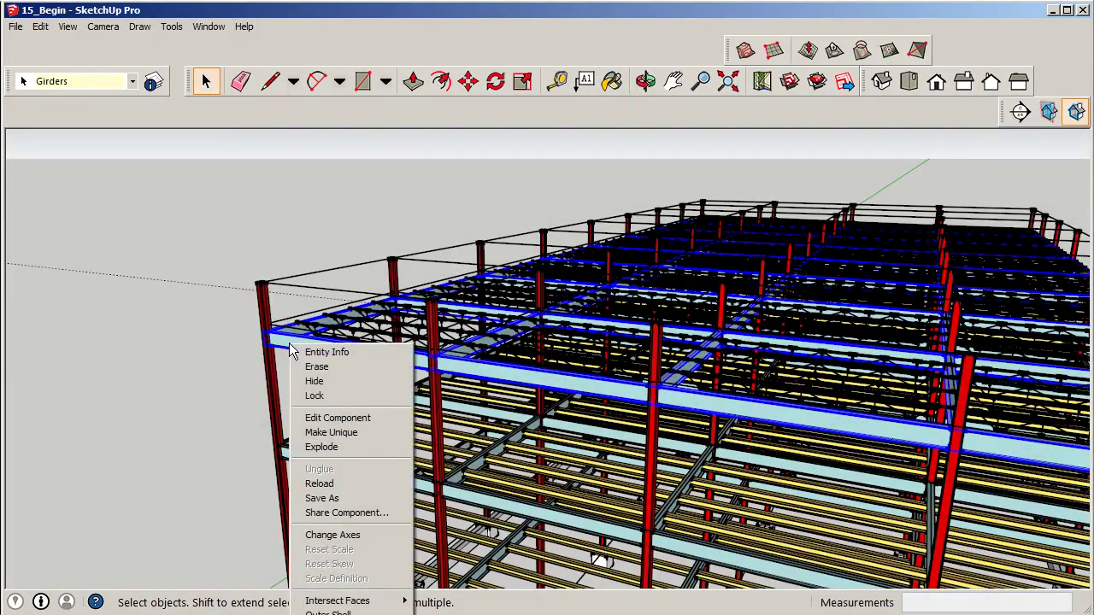
pyautogui.click(318, 433)
pyautogui.doubleClick(312, 346)
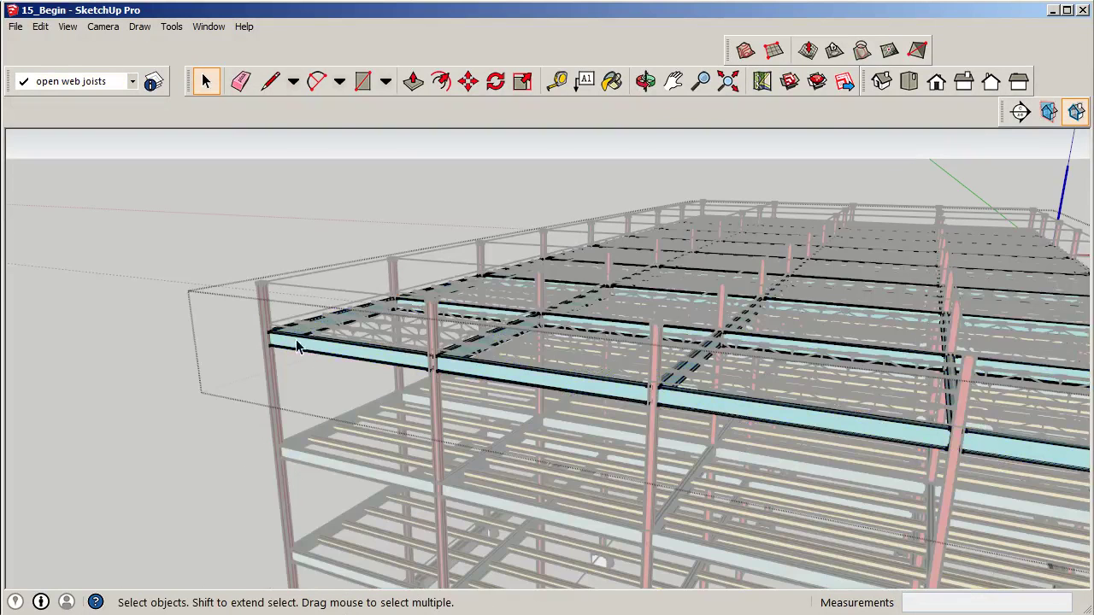
pyautogui.click(297, 335)
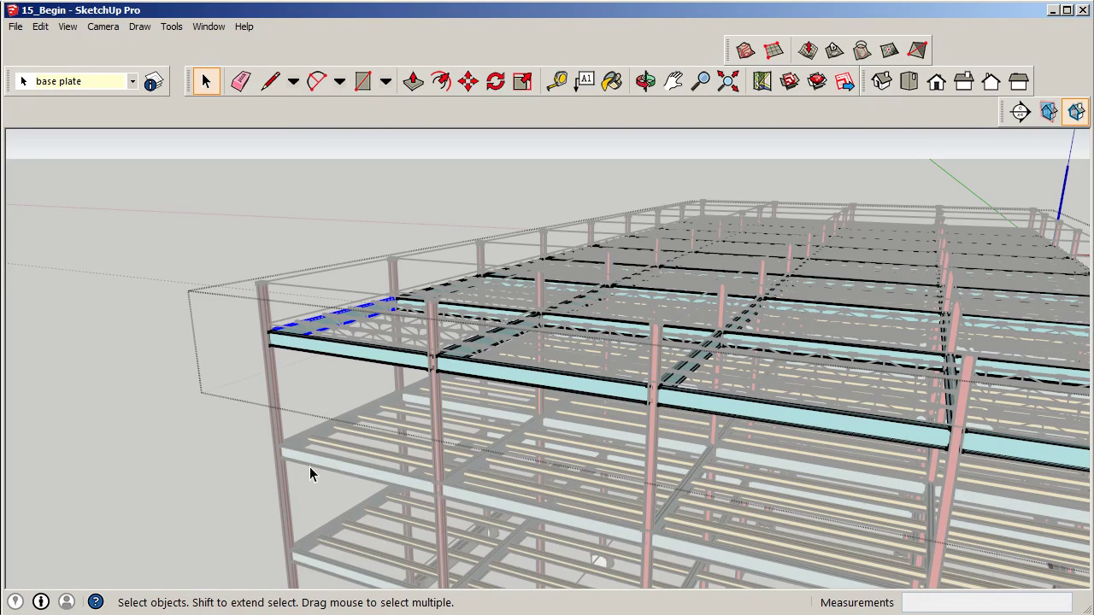
# Look down across the roof and add four more edge-beam segments along the long side to the selection
pyautogui.moveTo(205, 510); pyautogui.dragTo(264, 379, button='middle')
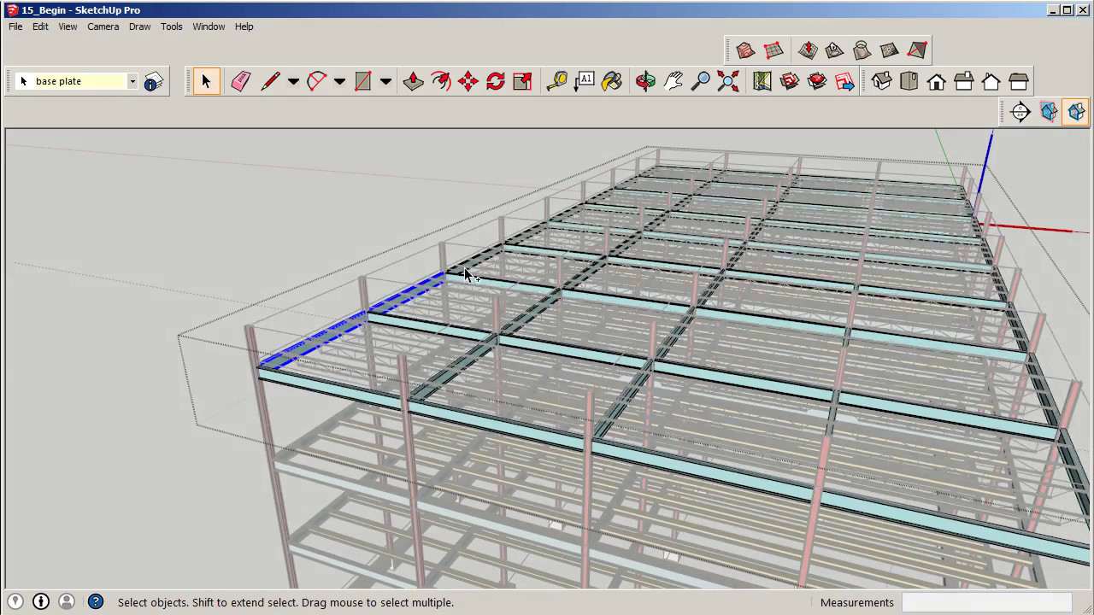
pyautogui.keyDown('ctrl'); pyautogui.click(523, 238); pyautogui.keyUp('ctrl')
pyautogui.scroll(2, 590, 205)
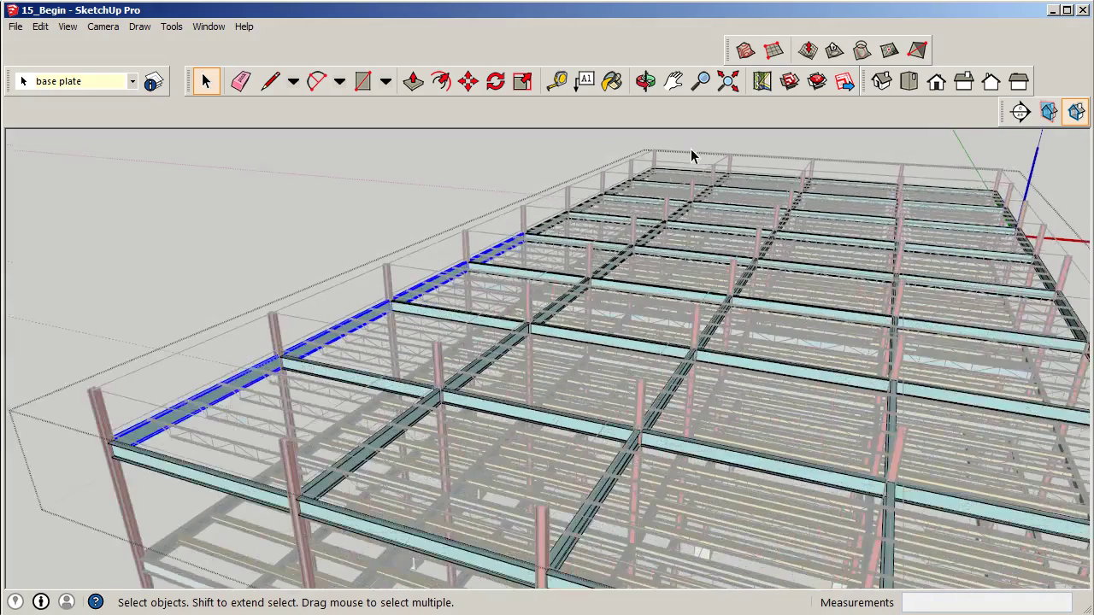
pyautogui.keyDown('ctrl'); pyautogui.click(645, 176); pyautogui.keyUp('ctrl')
pyautogui.keyDown('ctrl'); pyautogui.click(621, 187); pyautogui.keyUp('ctrl')
pyautogui.keyDown('ctrl'); pyautogui.click(588, 203); pyautogui.keyUp('ctrl')
# Move the selected edge beam 10 1/2" straight up along the blue axis
pyautogui.click(468, 81)
pyautogui.scroll(1, 66, 403)
pyautogui.scroll(1, 123, 438)
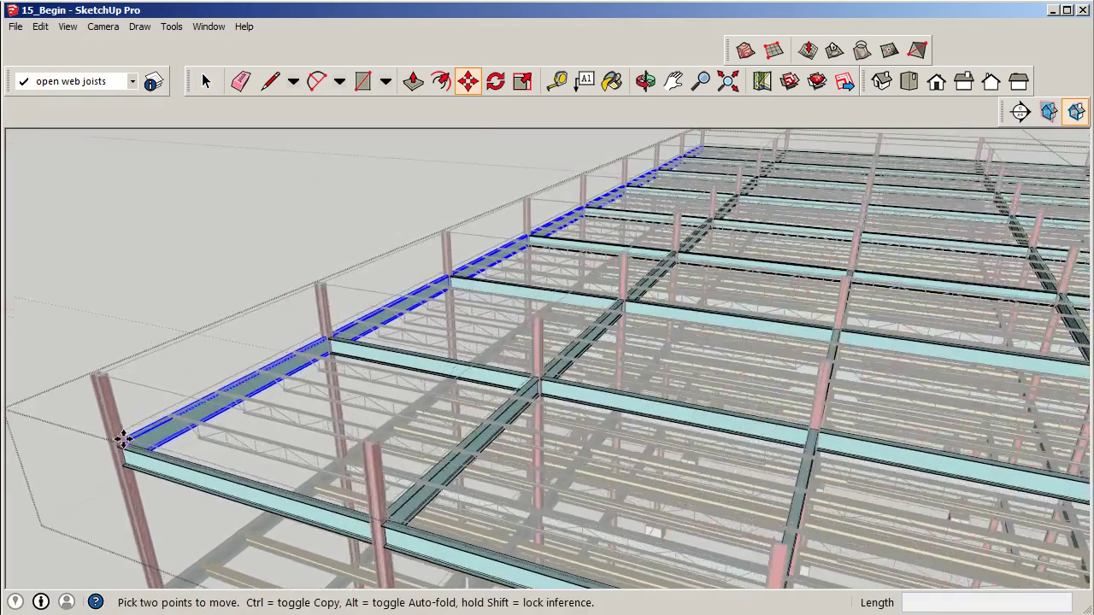
pyautogui.moveTo(122, 438); pyautogui.dragTo(288, 373, button='middle')
pyautogui.scroll(5, 467, 173)
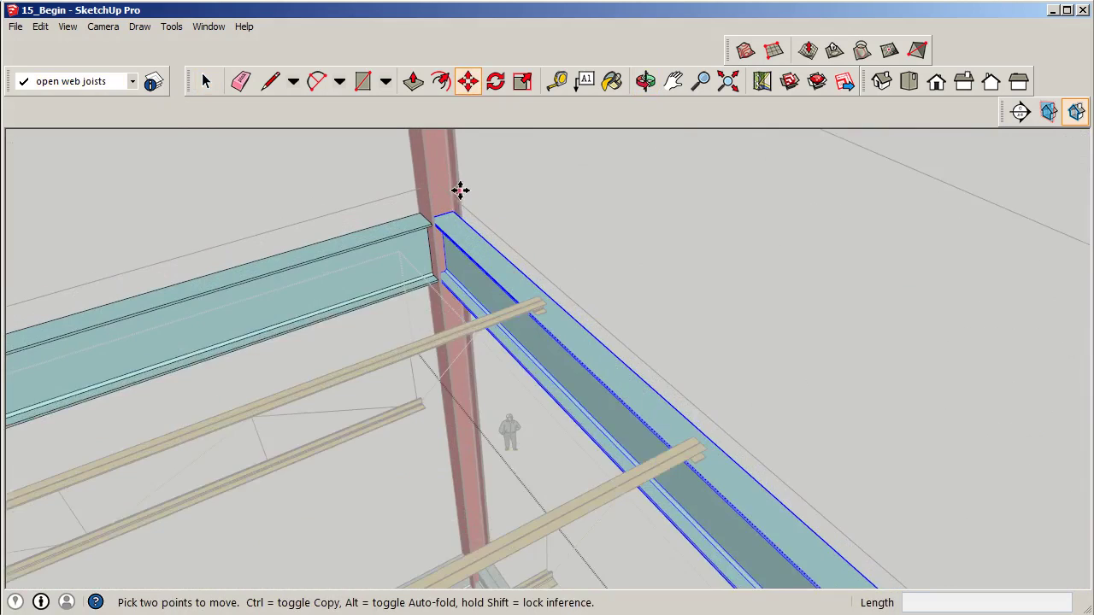
pyautogui.scroll(2, 453, 205)
pyautogui.scroll(1, 515, 356)
pyautogui.scroll(2, 435, 199)
pyautogui.scroll(1, 476, 254)
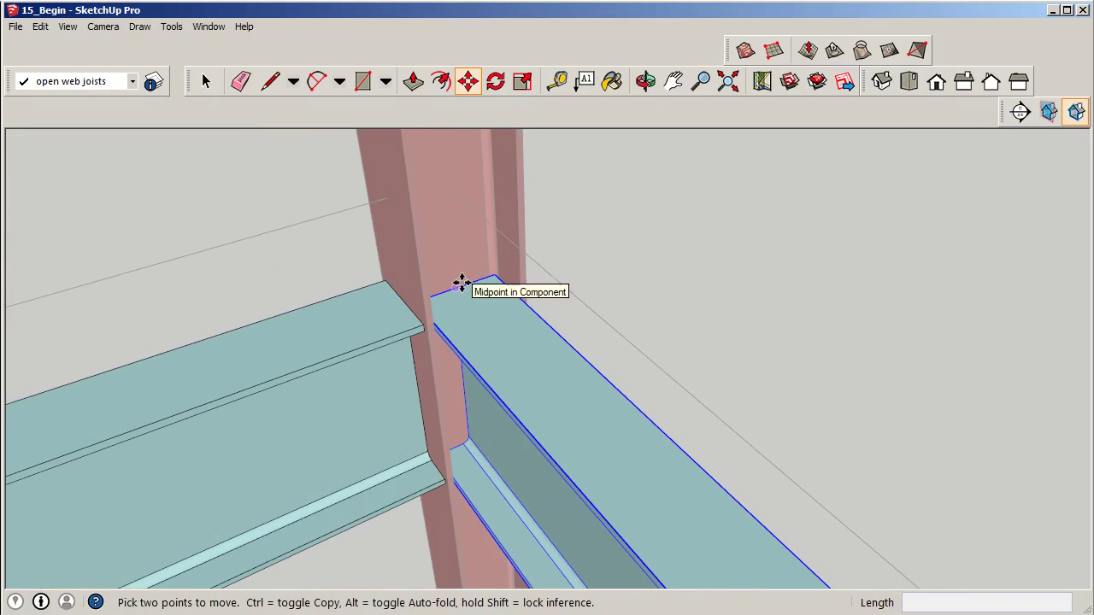
pyautogui.click(461, 283)
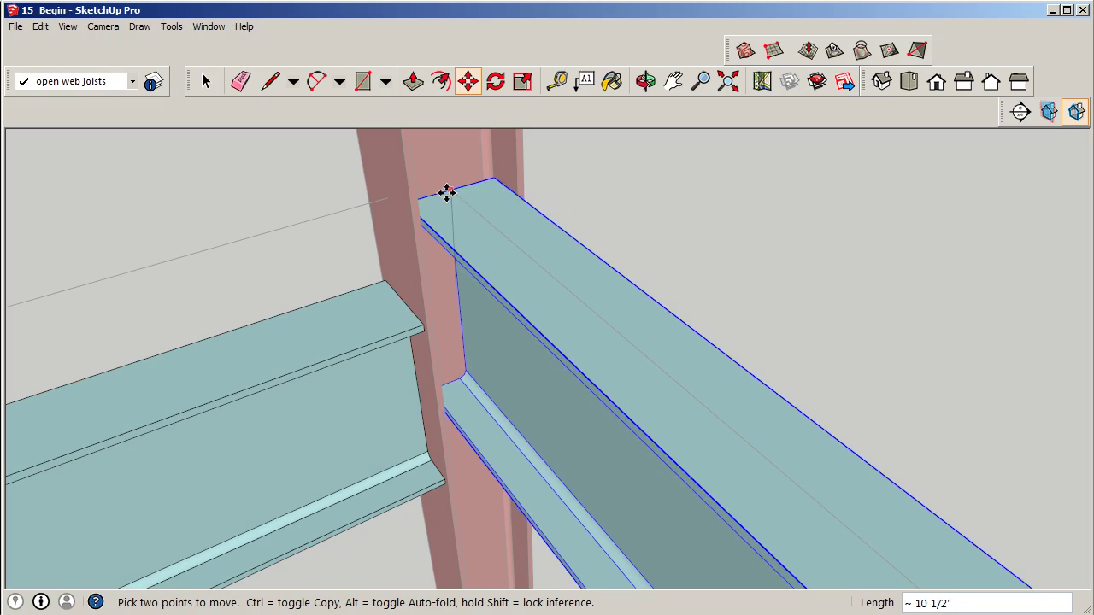
pyautogui.scroll(3, 445, 190)
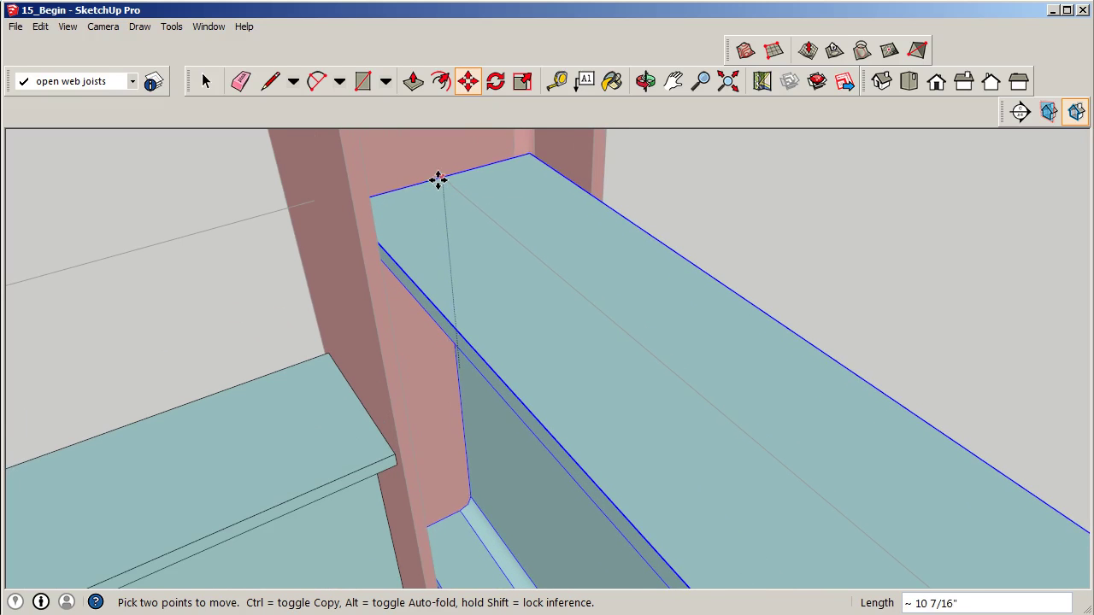
pyautogui.scroll(2, 439, 182)
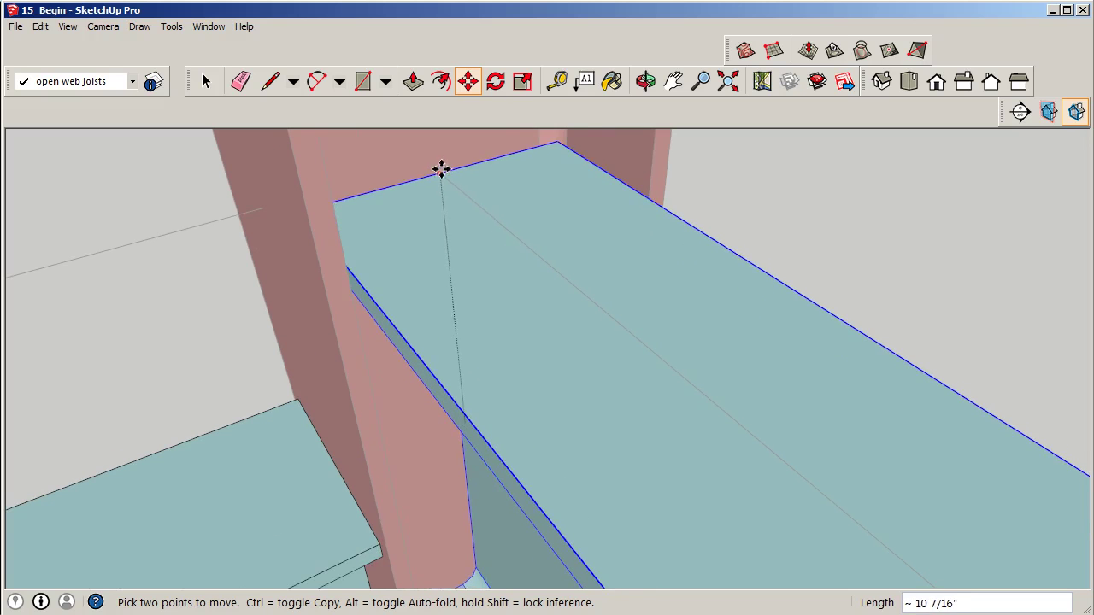
pyautogui.scroll(2, 454, 184)
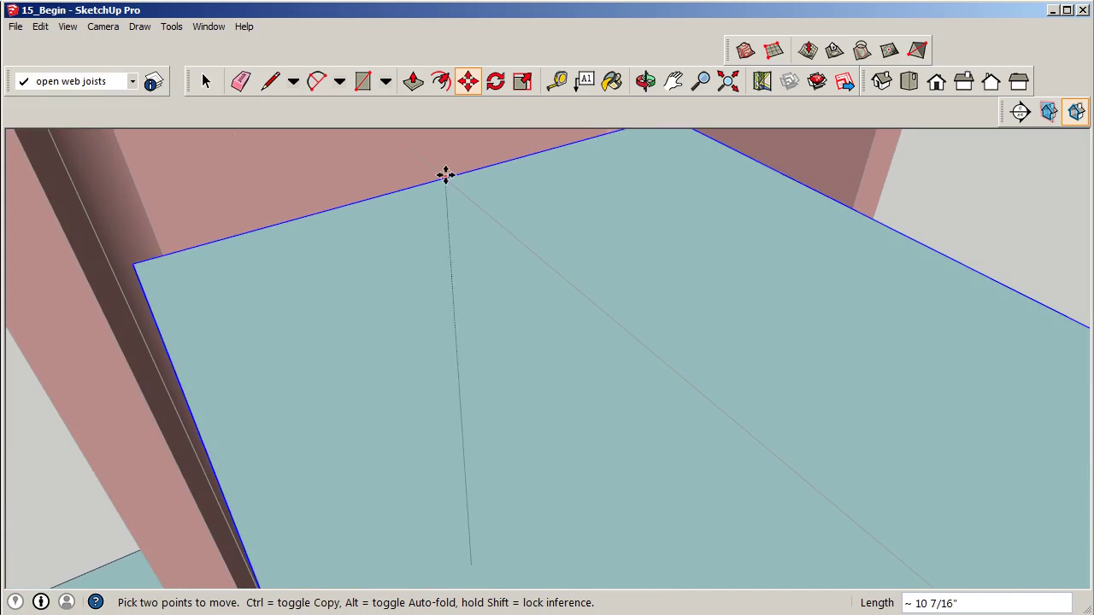
pyautogui.moveTo(444, 185); pyautogui.dragTo(593, 266, button='middle')
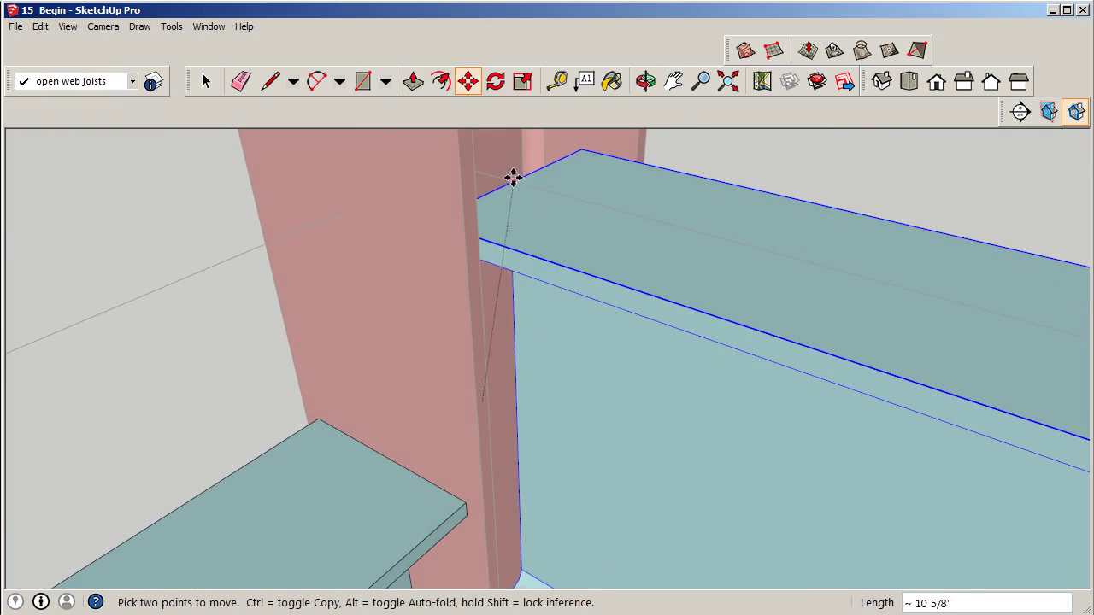
pyautogui.moveTo(495, 176); pyautogui.dragTo(542, 182, button='middle')
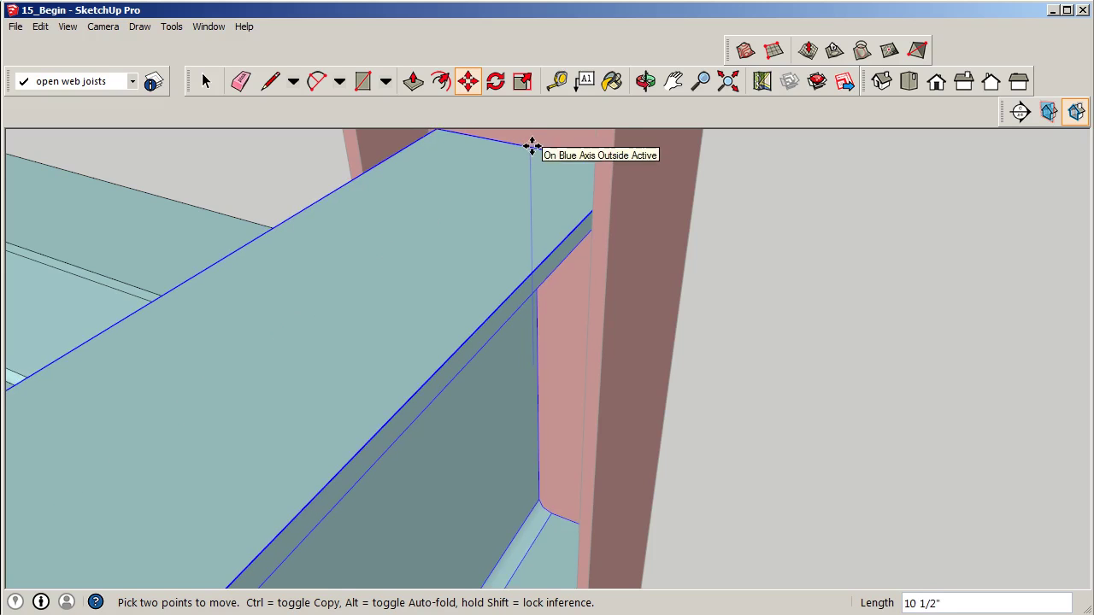
pyautogui.click(531, 147)
# Zoom out and orbit to a lower oblique view of the raised edge beam
pyautogui.scroll(-5, 576, 299)
pyautogui.moveTo(618, 299); pyautogui.dragTo(811, 278, button='middle')
pyautogui.scroll(-8, 519, 249)
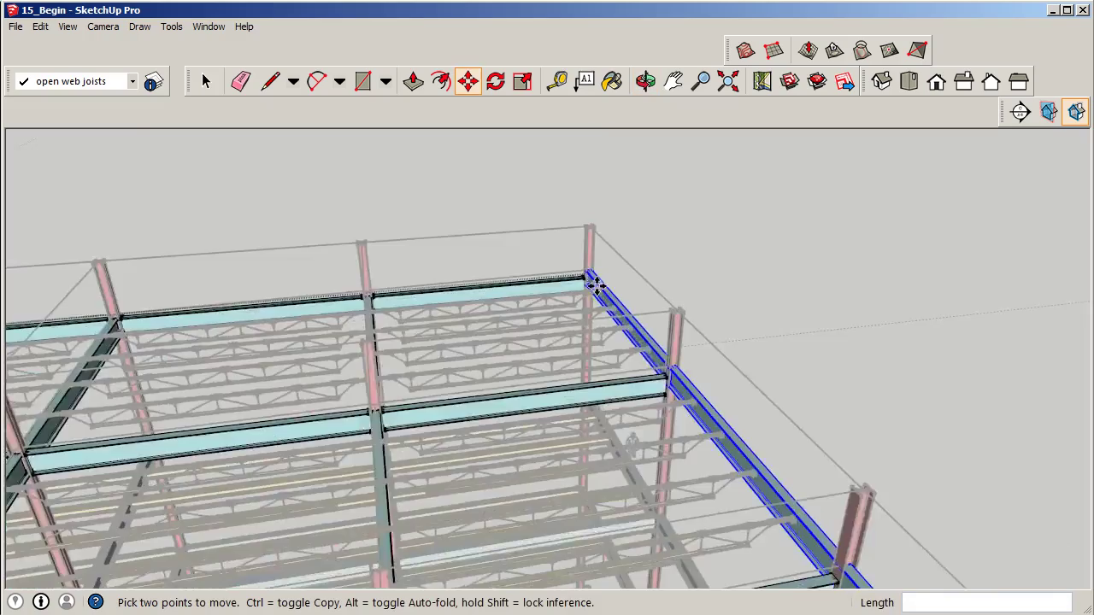
pyautogui.moveTo(589, 301); pyautogui.dragTo(249, 127, button='middle')
# Select the short roof beam and zoom in on its end at the column
pyautogui.click(203, 78)
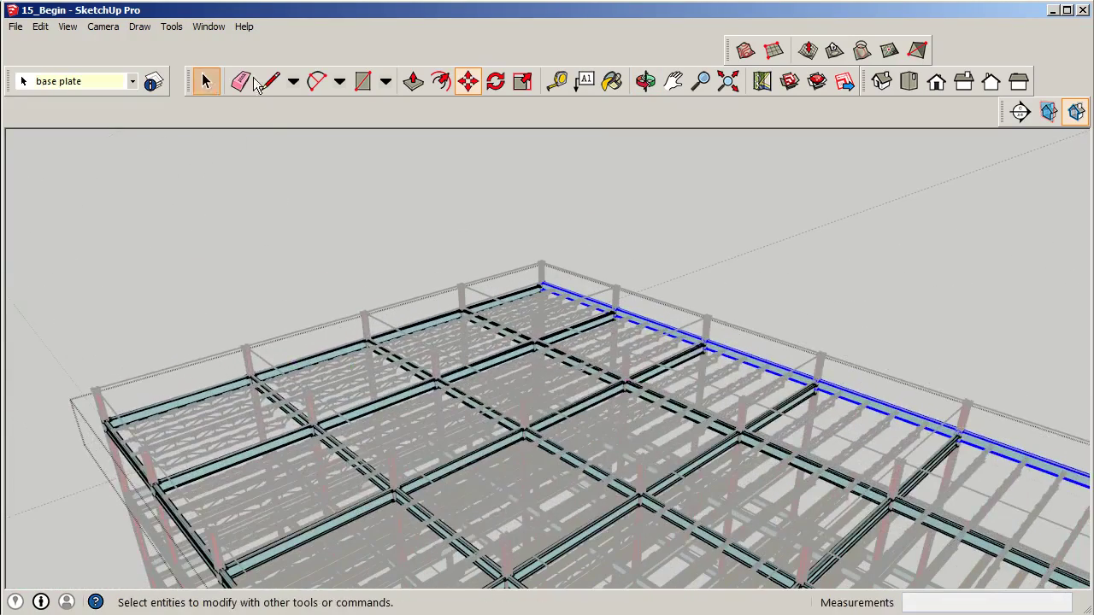
pyautogui.click(500, 339)
pyautogui.moveTo(554, 360); pyautogui.dragTo(621, 402, button='middle')
pyautogui.moveTo(347, 304); pyautogui.dragTo(470, 370, button='middle')
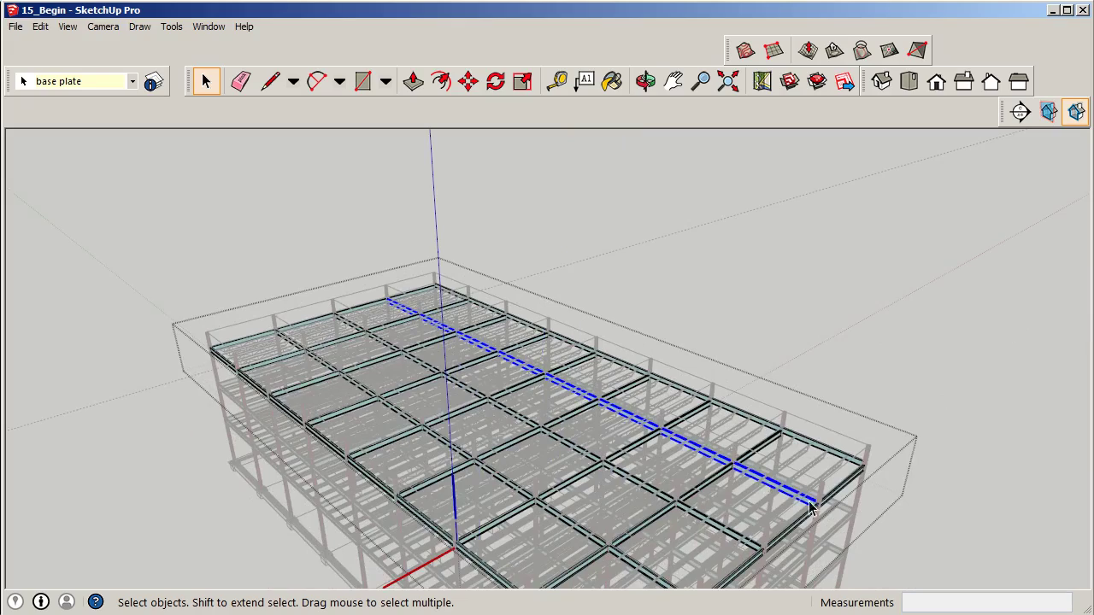
pyautogui.moveTo(811, 509); pyautogui.dragTo(859, 367, button='middle')
pyautogui.scroll(3, 895, 344)
pyautogui.scroll(5, 895, 344)
pyautogui.scroll(2, 929, 358)
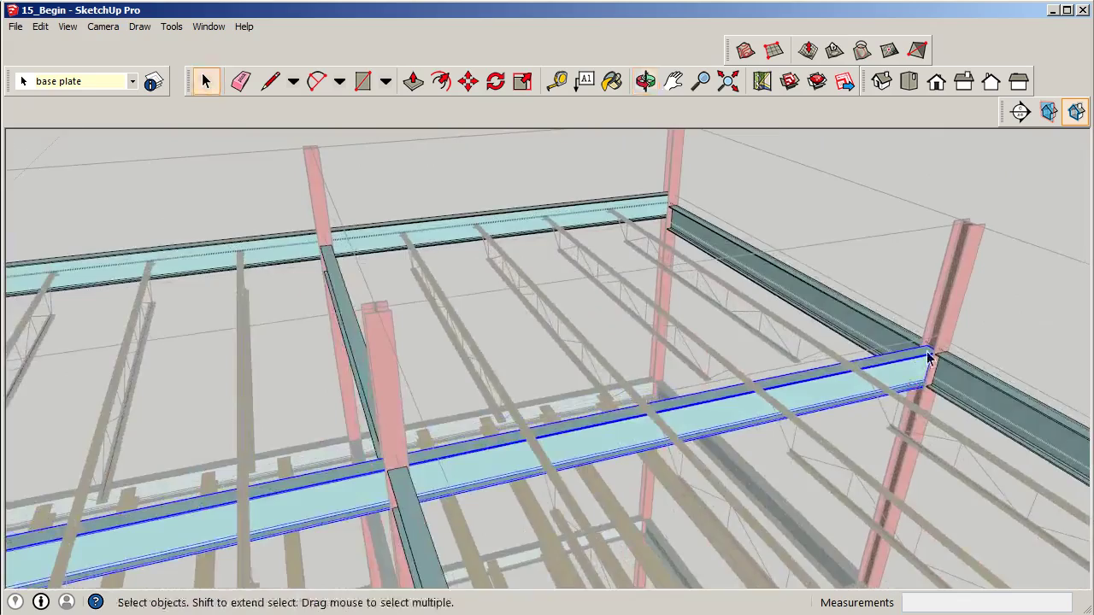
pyautogui.scroll(5, 929, 358)
pyautogui.scroll(-2, 387, 547)
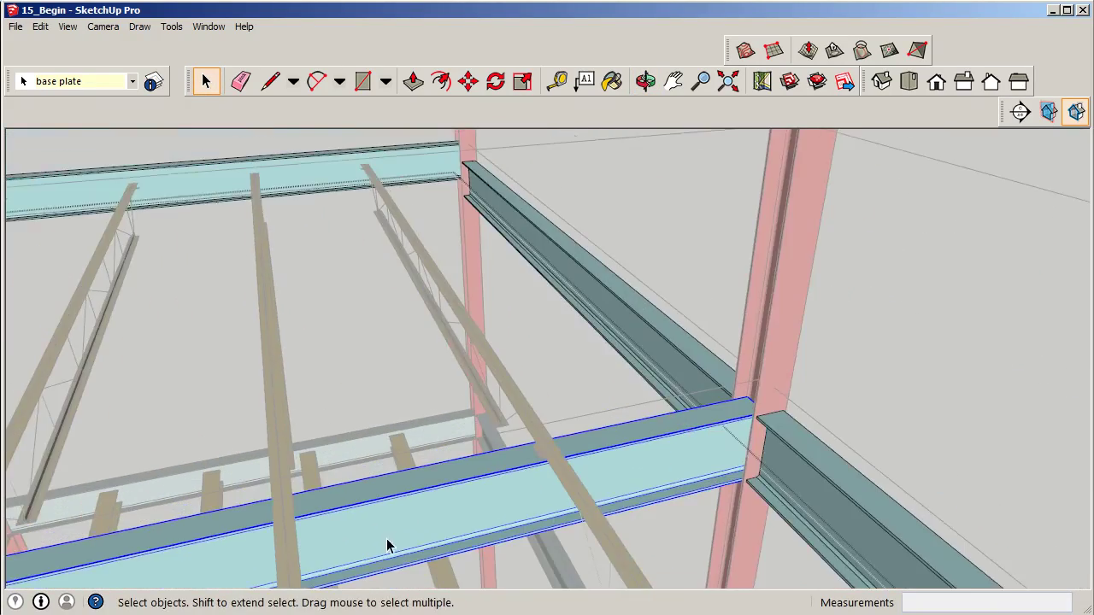
pyautogui.moveTo(387, 547); pyautogui.dragTo(491, 542, button='middle')
pyautogui.scroll(2, 730, 416)
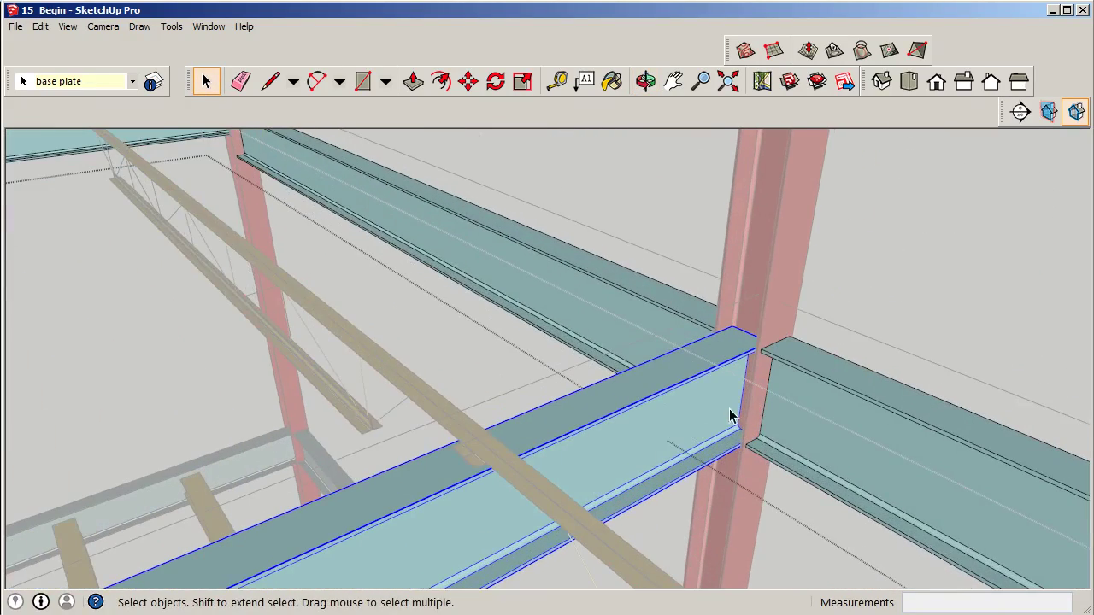
# Move the beam from its top end to the column intersection and view the whole frame
pyautogui.click(468, 81)
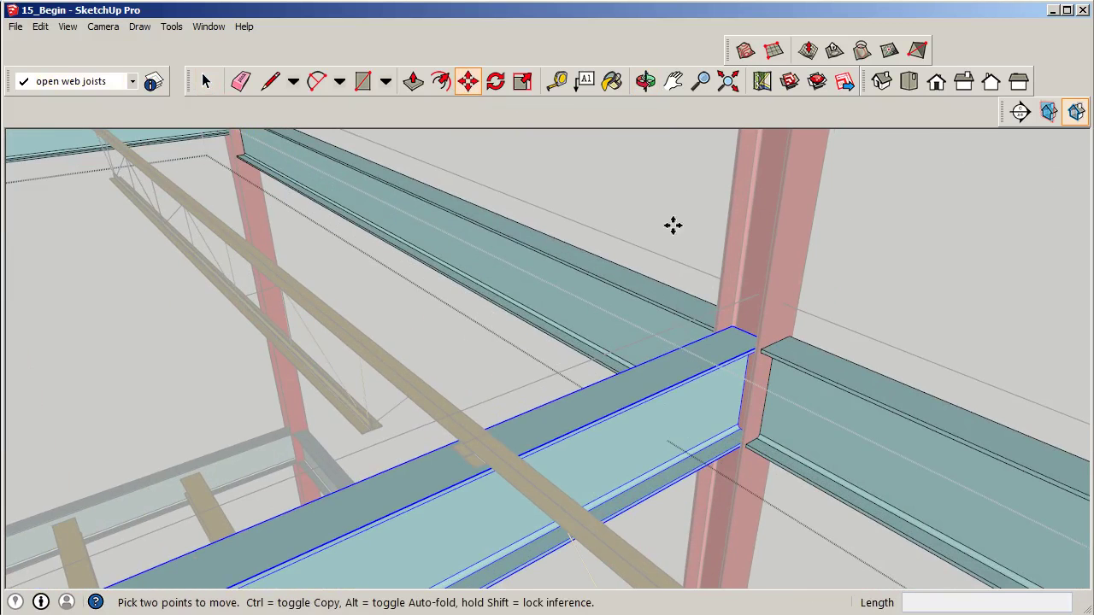
pyautogui.scroll(3, 784, 434)
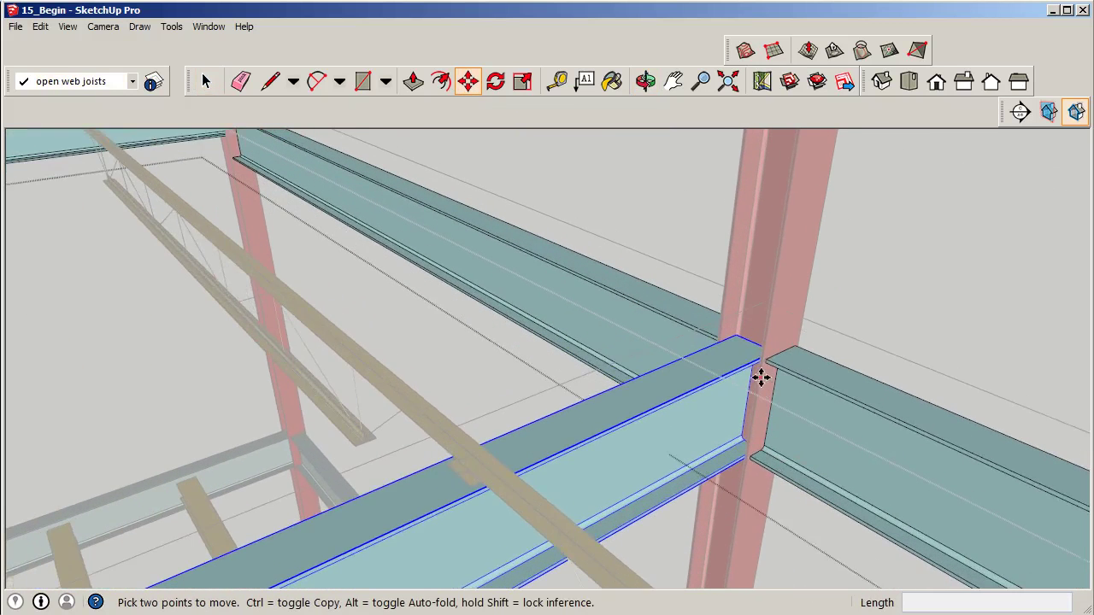
pyautogui.click(748, 332)
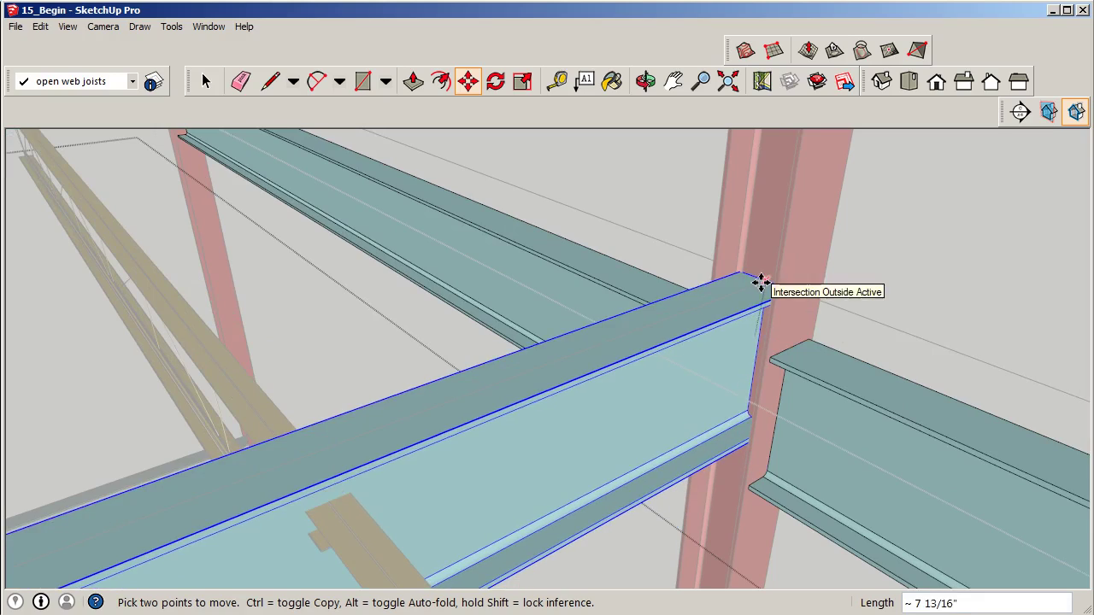
pyautogui.click(760, 282)
pyautogui.scroll(-3, 676, 334)
pyautogui.scroll(-6, 656, 298)
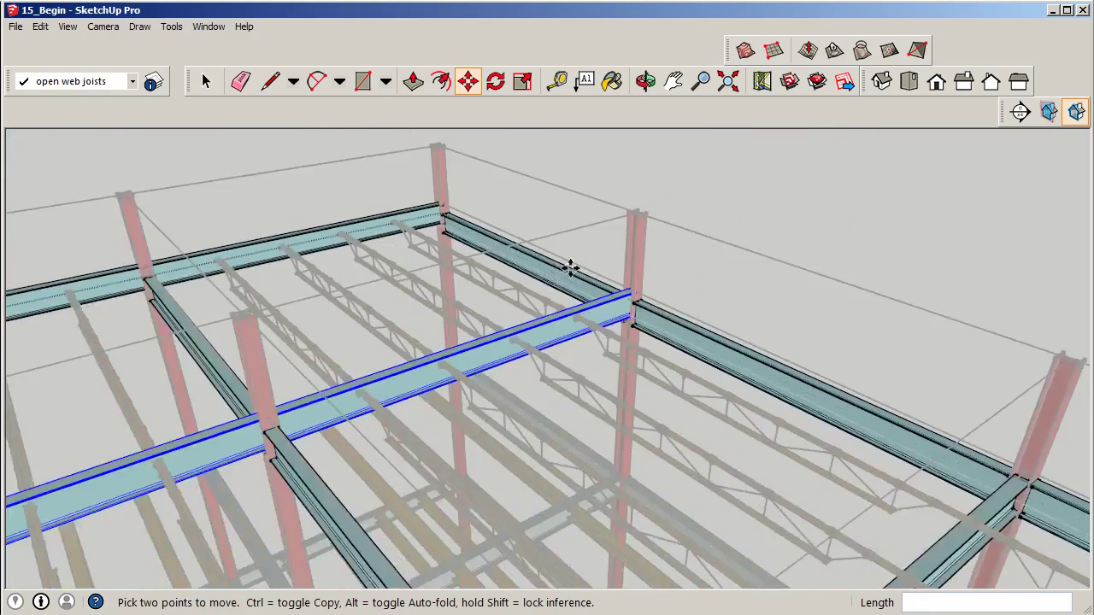
pyautogui.moveTo(596, 143); pyautogui.dragTo(681, 346, button='middle')
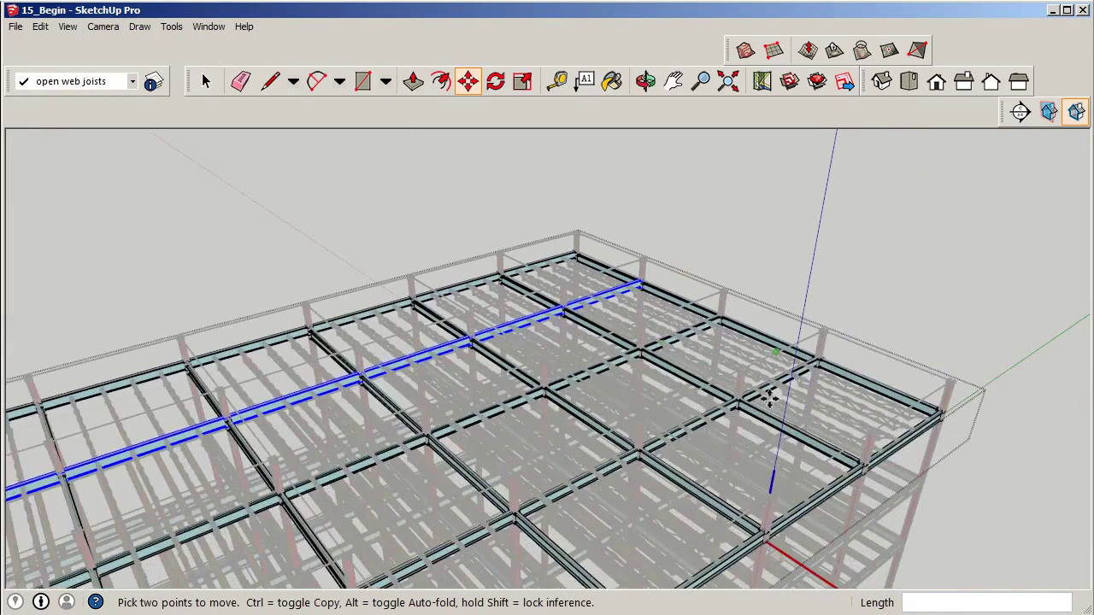
# Clear the old selection and select four bays of the central roof beam line
pyautogui.click(205, 81)
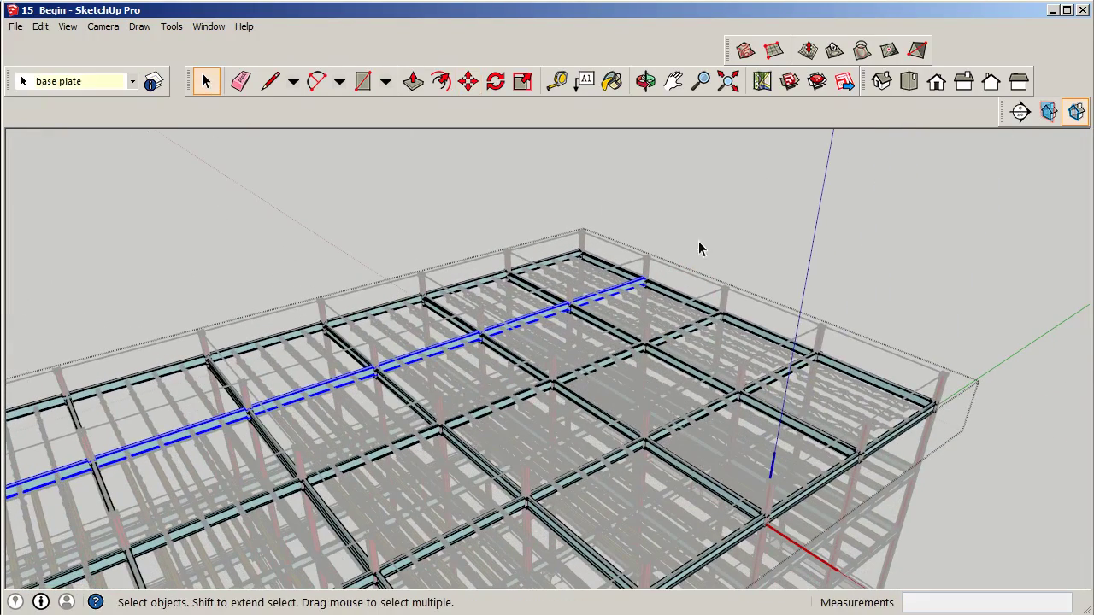
pyautogui.click(811, 280)
pyautogui.click(700, 334)
pyautogui.moveTo(764, 323)
pyautogui.mouseDown(button='middle')
pyautogui.moveTo(652, 376)
pyautogui.moveTo(766, 310)
pyautogui.mouseUp(button='middle')
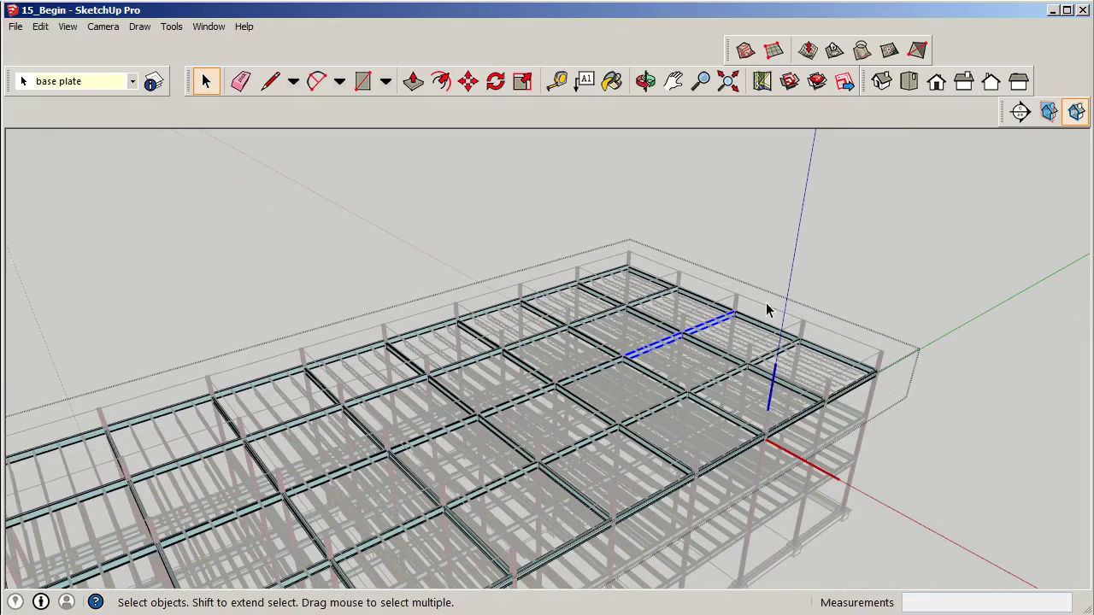
pyautogui.keyDown('ctrl'); pyautogui.click(602, 367); pyautogui.keyUp('ctrl')
pyautogui.keyDown('ctrl'); pyautogui.click(505, 405); pyautogui.keyUp('ctrl')
pyautogui.keyDown('ctrl'); pyautogui.click(393, 448); pyautogui.keyUp('ctrl')
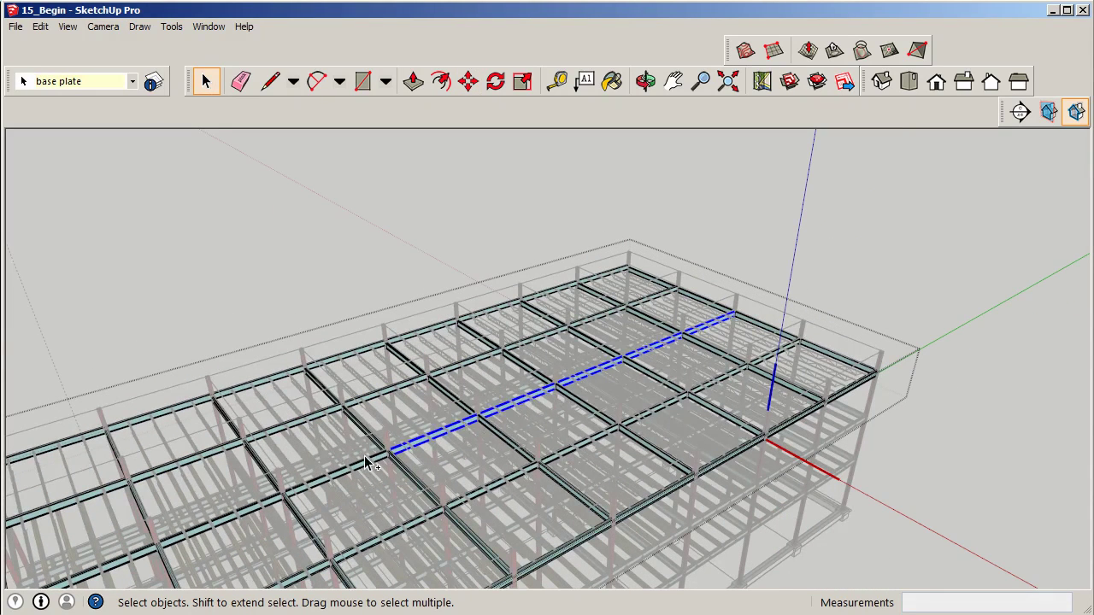
pyautogui.moveTo(368, 462); pyautogui.dragTo(495, 436, button='middle')
pyautogui.scroll(2, 478, 439)
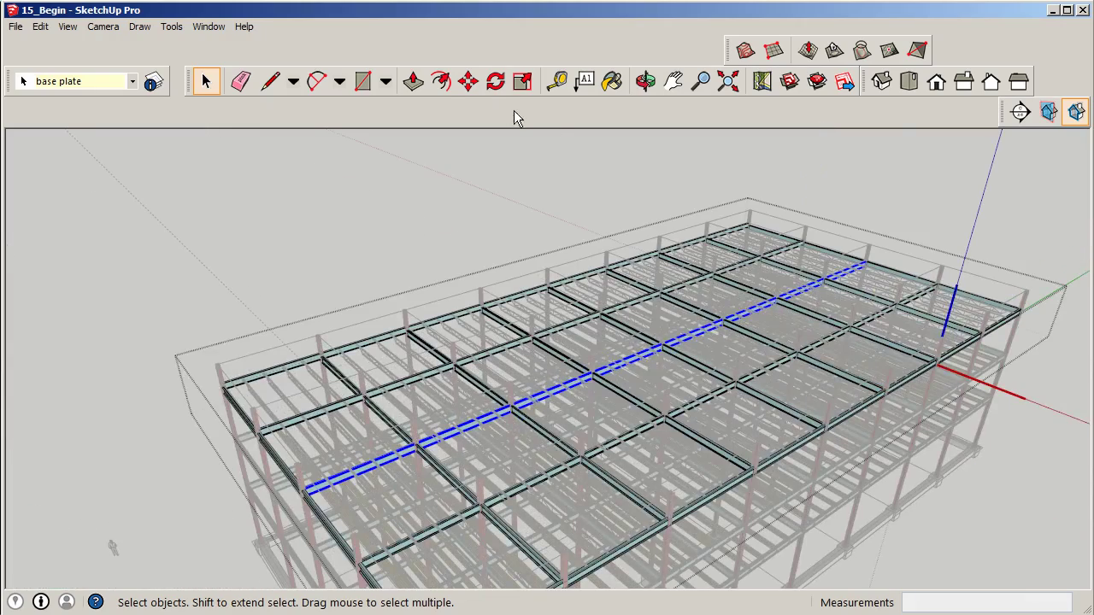
# Move the four beam bays about 5 3/16" higher from the beam end at the column
pyautogui.click(467, 81)
pyautogui.scroll(5, 854, 249)
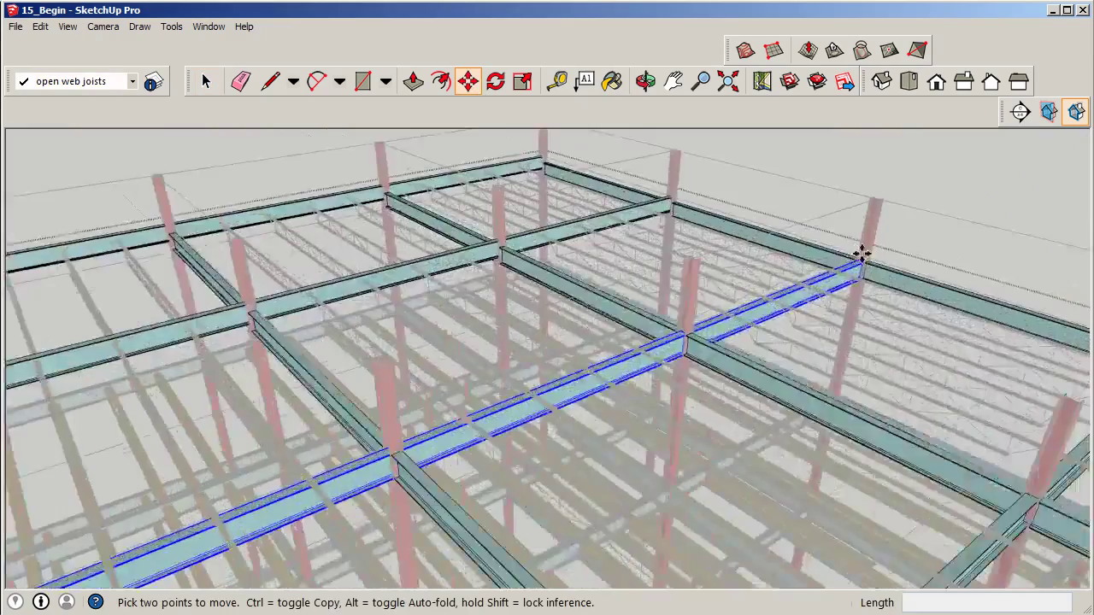
pyautogui.scroll(5, 861, 253)
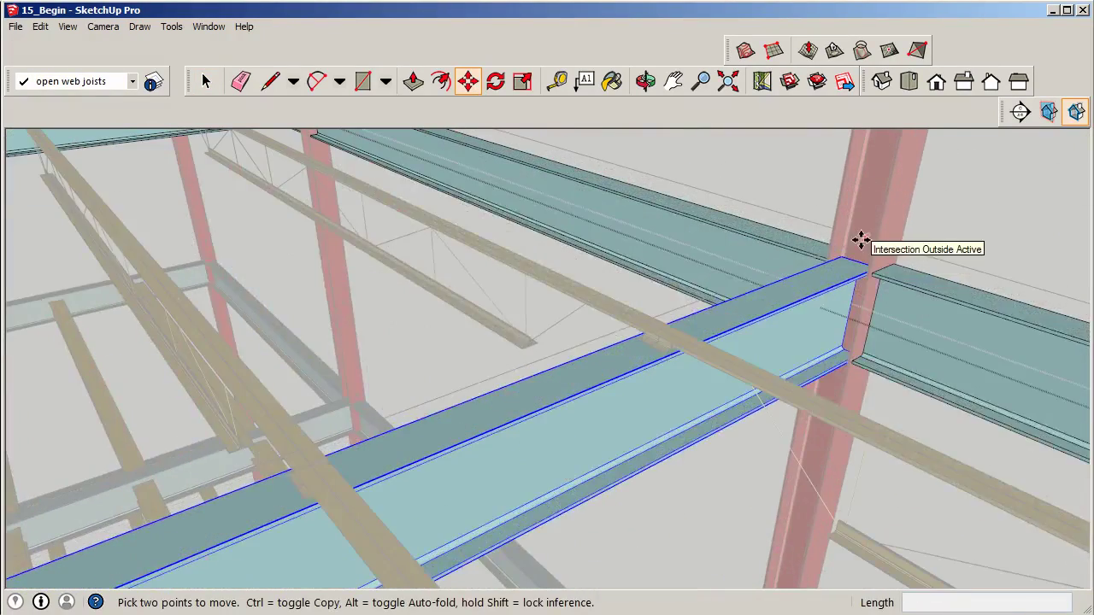
pyautogui.scroll(3, 863, 256)
pyautogui.click(848, 270)
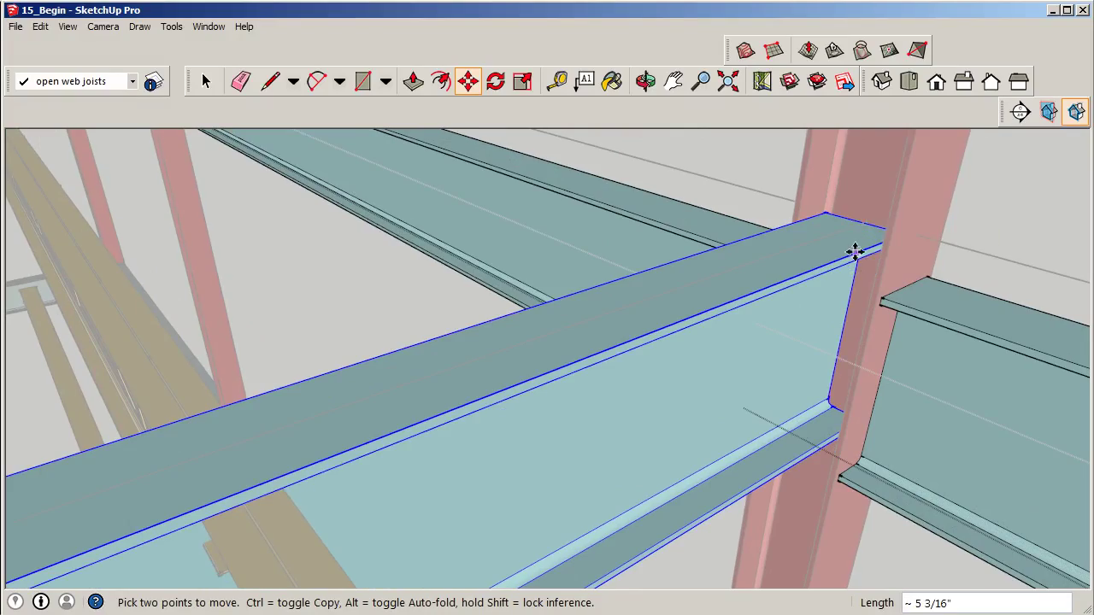
pyautogui.click(854, 251)
pyautogui.scroll(-8, 703, 317)
pyautogui.scroll(-8, 669, 290)
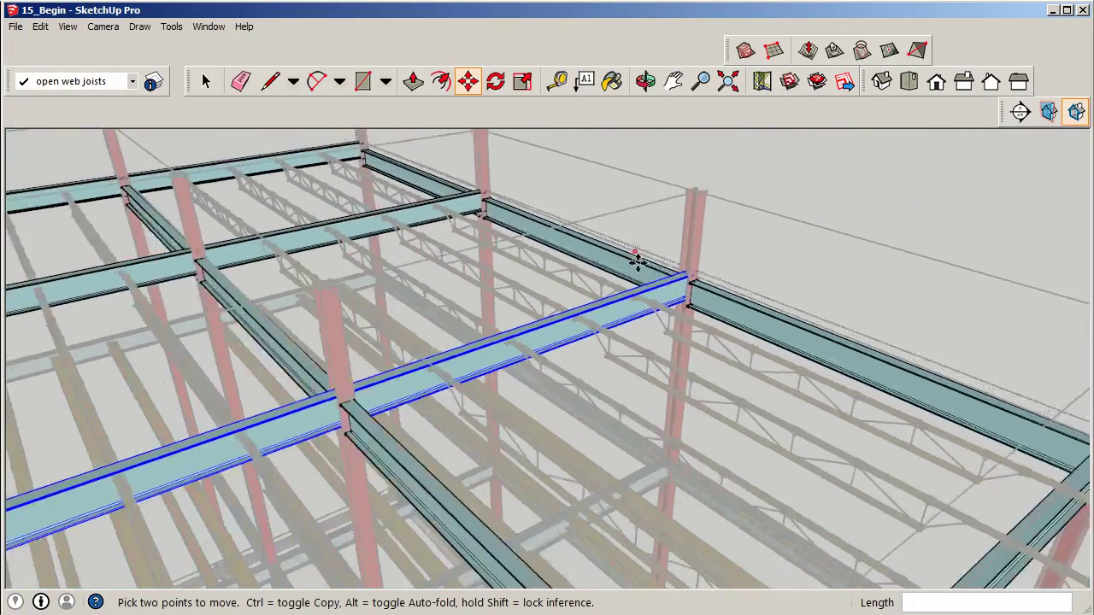
pyautogui.scroll(-2, 750, 333)
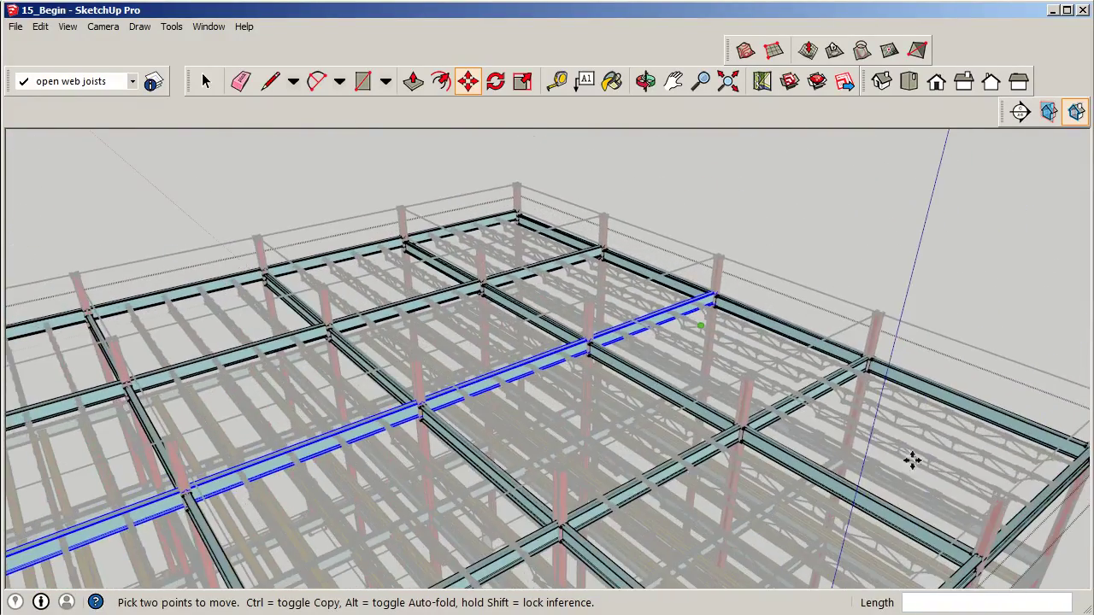
pyautogui.scroll(-3, 780, 359)
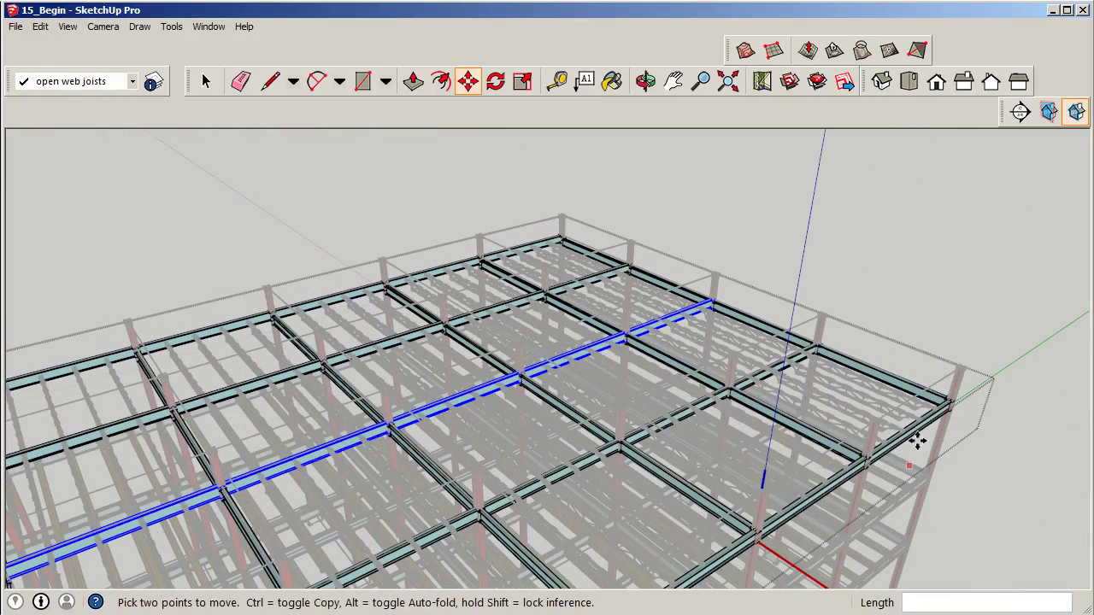
# Select another roof beam line near the right edge of the frame
pyautogui.click(205, 82)
pyautogui.scroll(3, 757, 377)
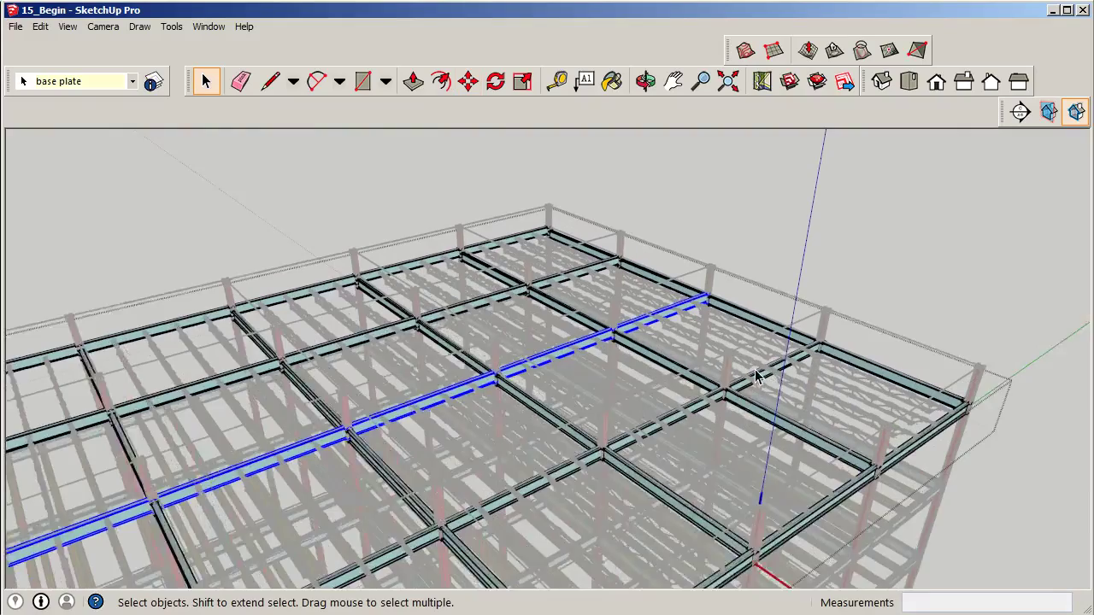
pyautogui.click(761, 377)
pyautogui.scroll(-3, 825, 356)
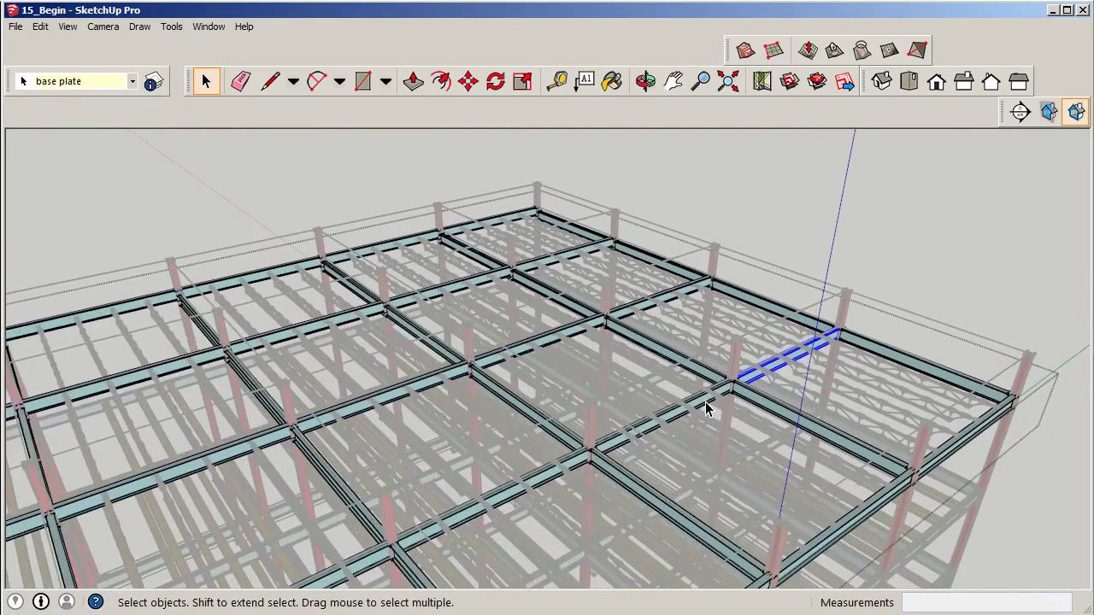
pyautogui.scroll(-2, 706, 408)
pyautogui.moveTo(774, 342); pyautogui.dragTo(628, 415, button='middle')
pyautogui.scroll(-2, 783, 316)
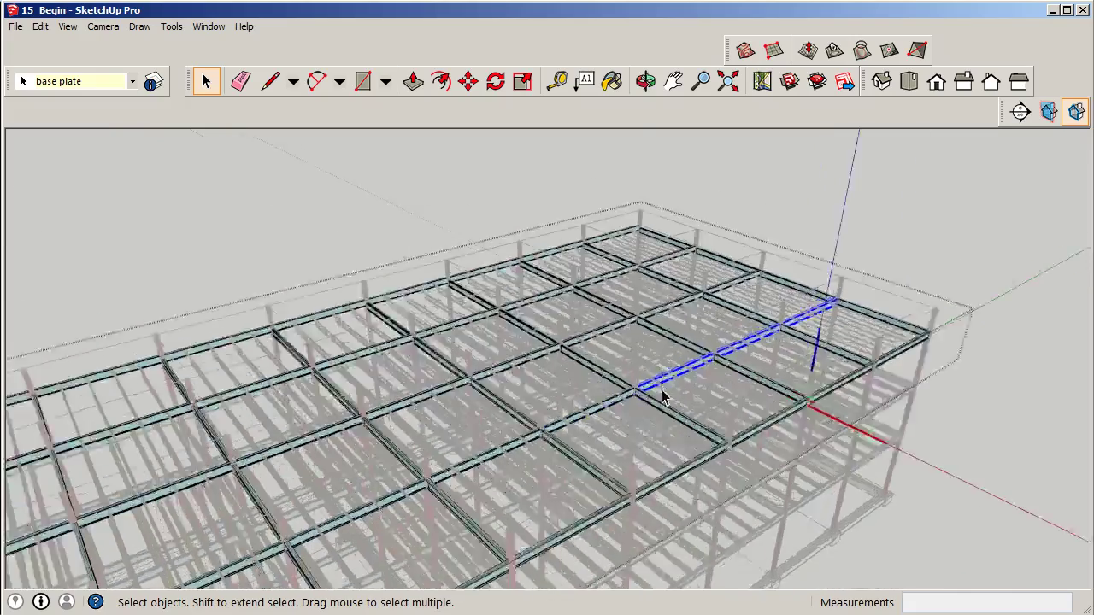
pyautogui.scroll(4, 598, 415)
pyautogui.scroll(-3, 810, 282)
pyautogui.scroll(-2, 810, 282)
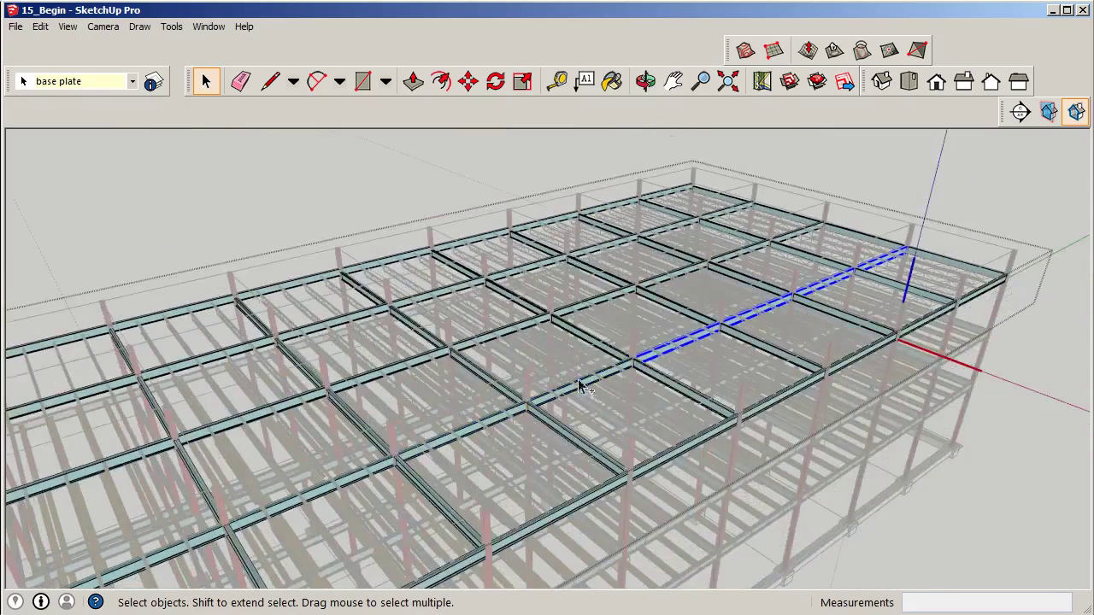
pyautogui.scroll(4, 602, 383)
pyautogui.scroll(-3, 778, 292)
pyautogui.scroll(-1, 777, 292)
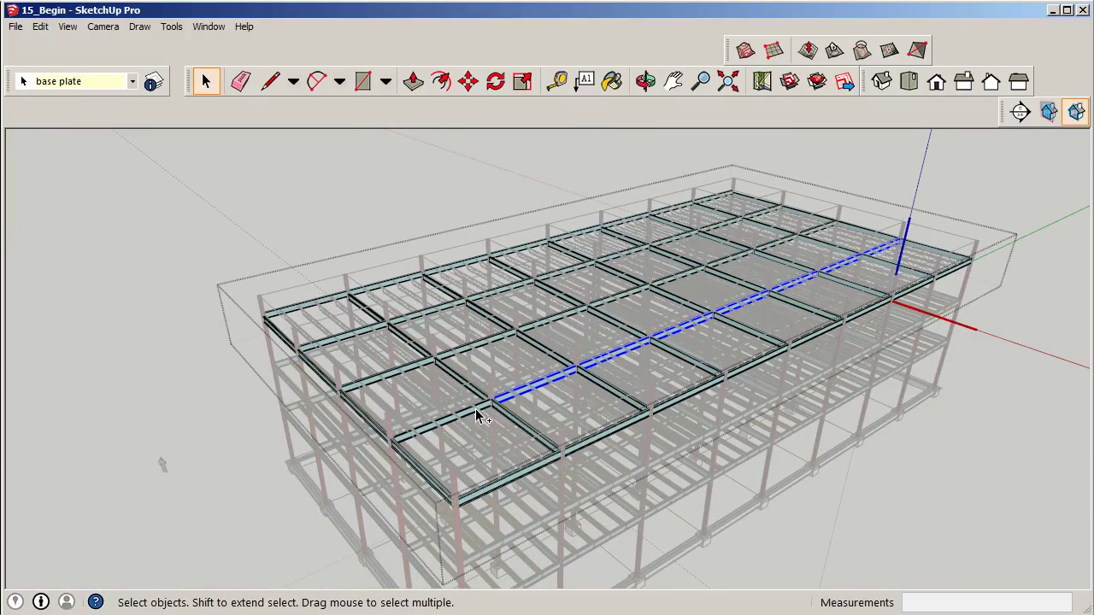
# Move the selected beam line up slightly from its end midpoint
pyautogui.click(467, 82)
pyautogui.scroll(4, 908, 227)
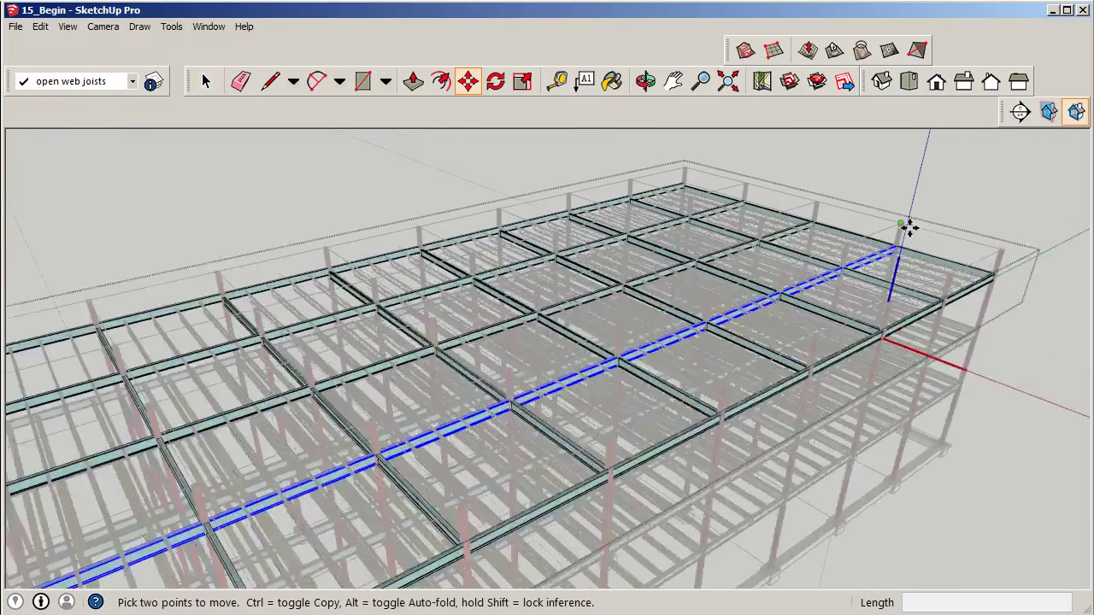
pyautogui.scroll(8, 892, 242)
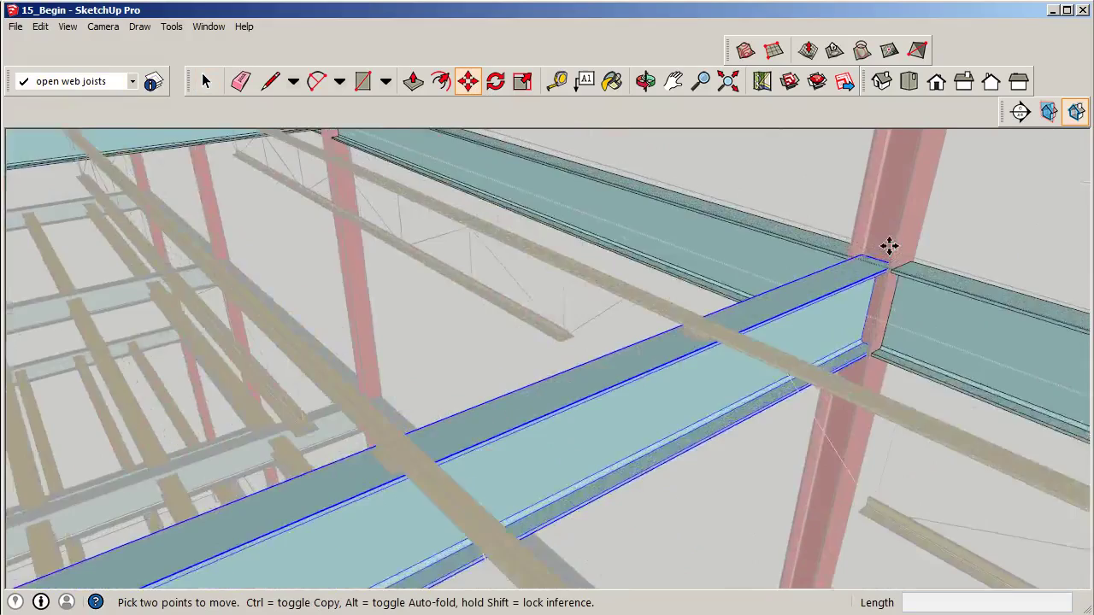
pyautogui.scroll(-4, 879, 261)
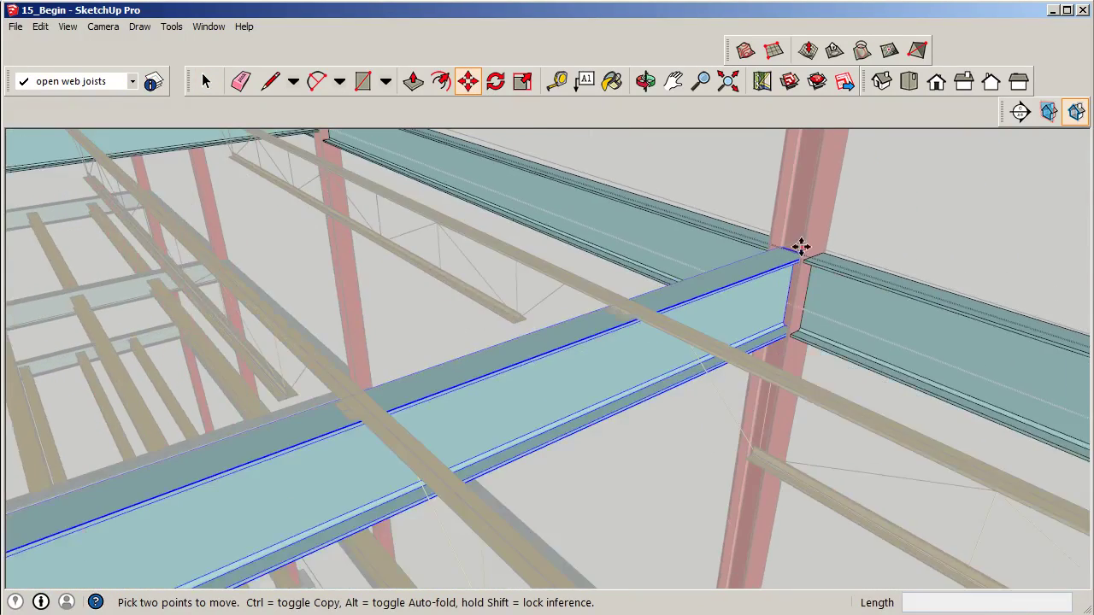
pyautogui.scroll(3, 799, 249)
pyautogui.scroll(2, 790, 253)
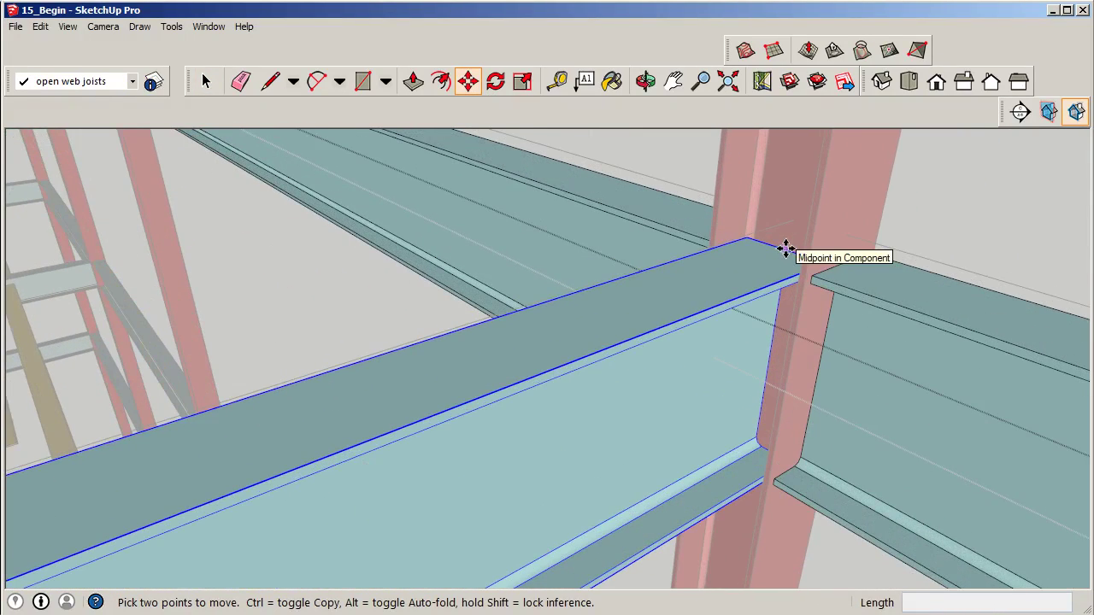
pyautogui.click(786, 248)
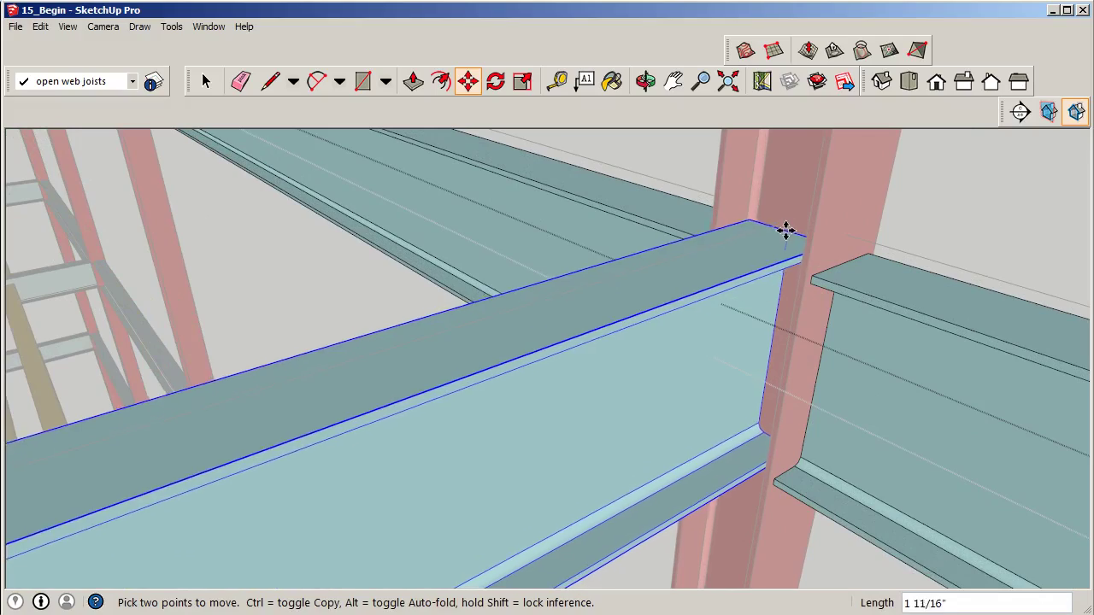
pyautogui.scroll(-8, 646, 285)
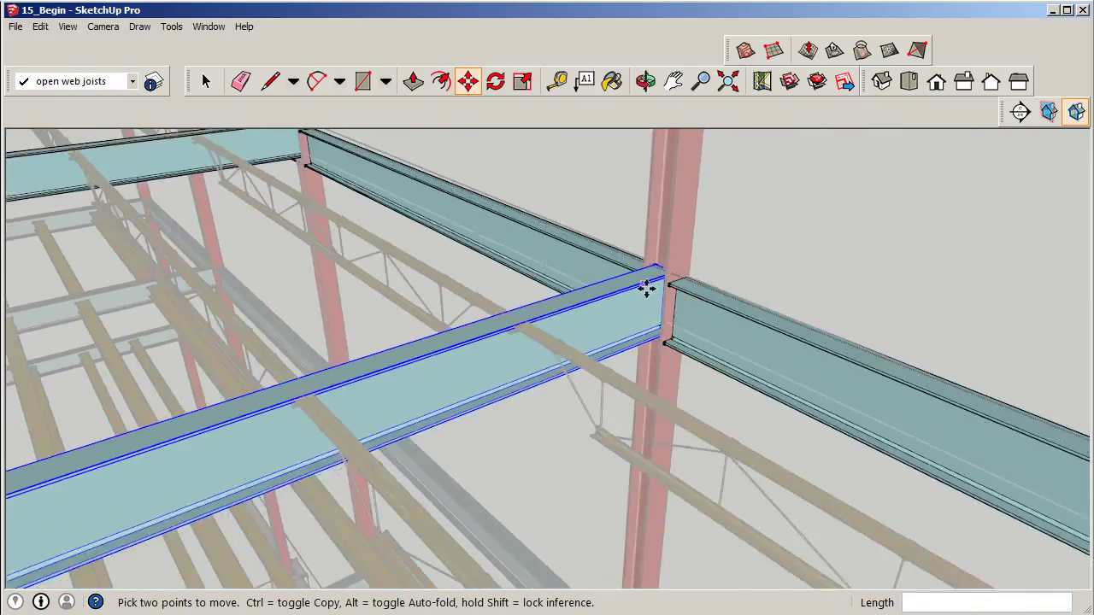
pyautogui.scroll(-6, 723, 305)
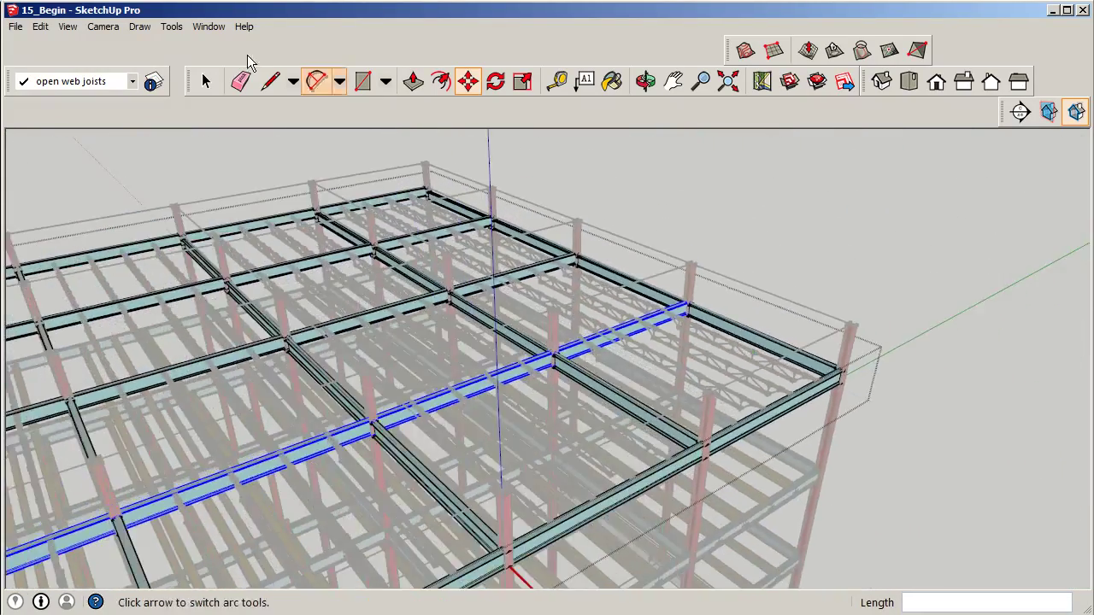
# Close the top-floor group and orbit around the whole steel frame
pyautogui.click(206, 81)
pyautogui.click(786, 205)
pyautogui.moveTo(786, 205); pyautogui.dragTo(825, 386, button='middle')
pyautogui.scroll(-10, 824, 386)
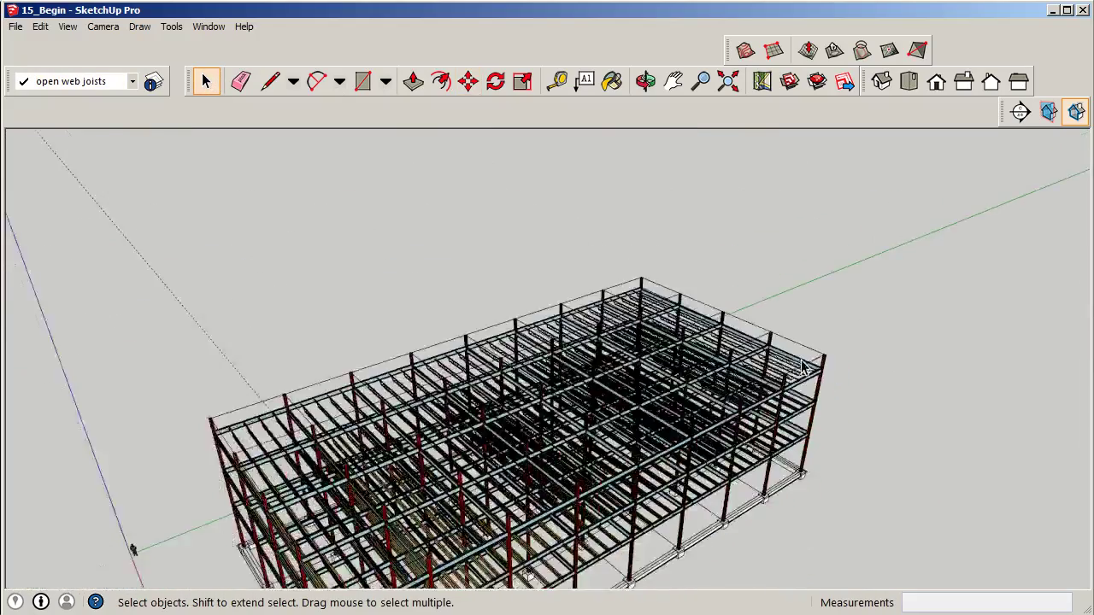
pyautogui.moveTo(694, 389); pyautogui.dragTo(745, 378, button='middle')
pyautogui.scroll(6, 513, 397)
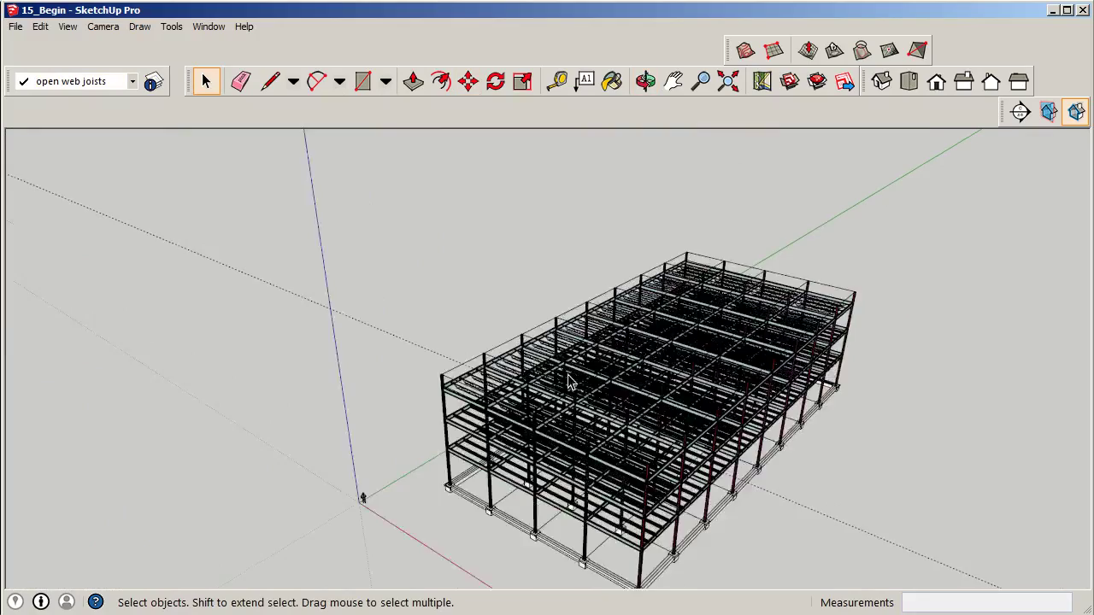
pyautogui.scroll(1, 445, 409)
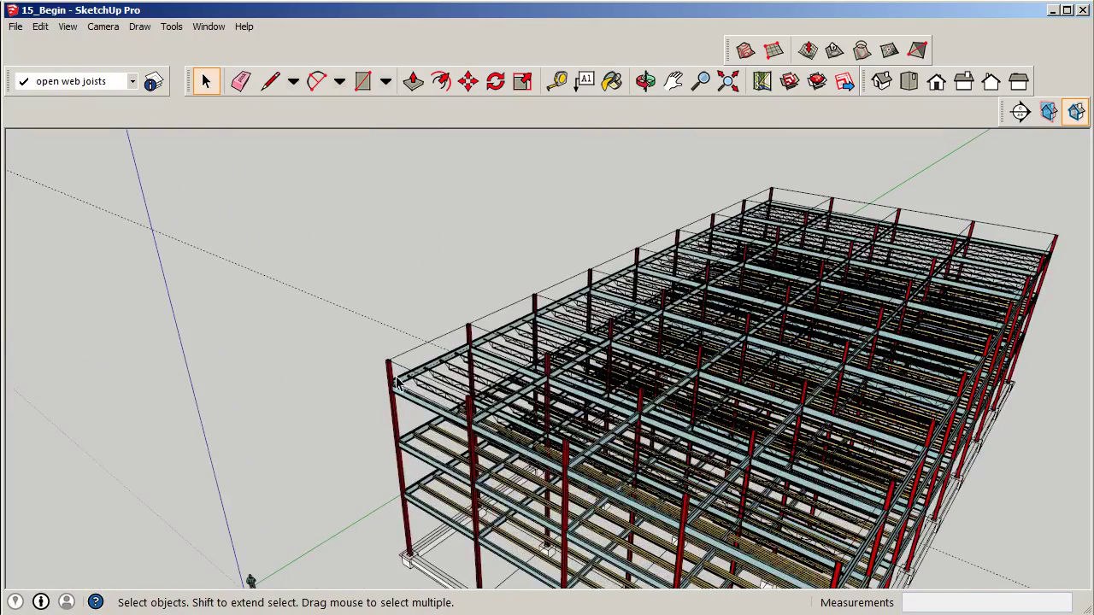
# Open the top-floor framing group and select the three front top beam bays
pyautogui.click(428, 410)
pyautogui.doubleClick(425, 412)
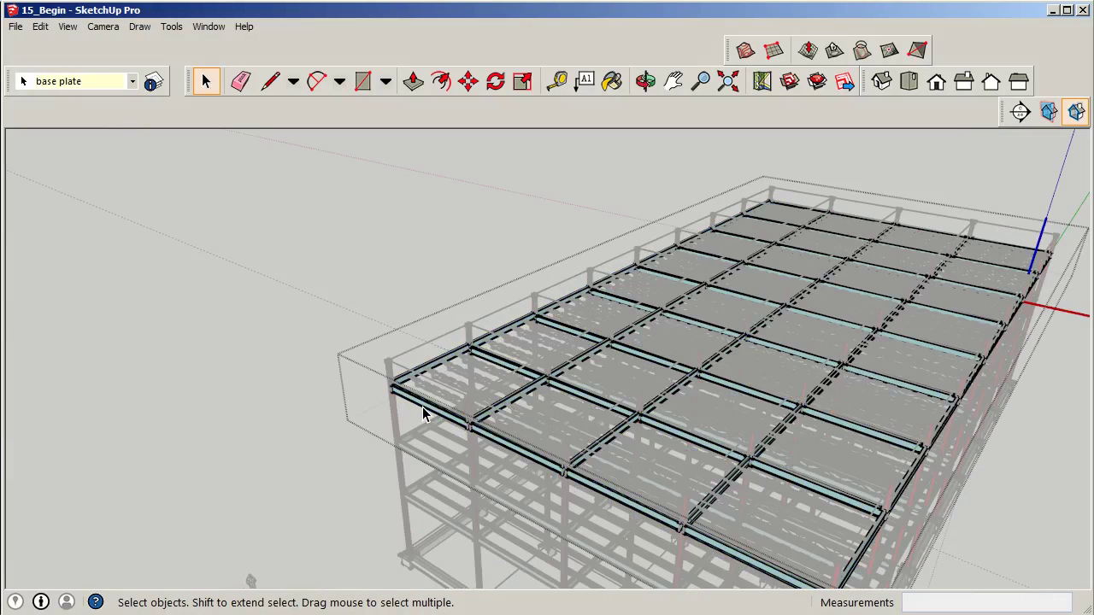
pyautogui.keyDown('shift'); pyautogui.click(494, 439); pyautogui.keyUp('shift')
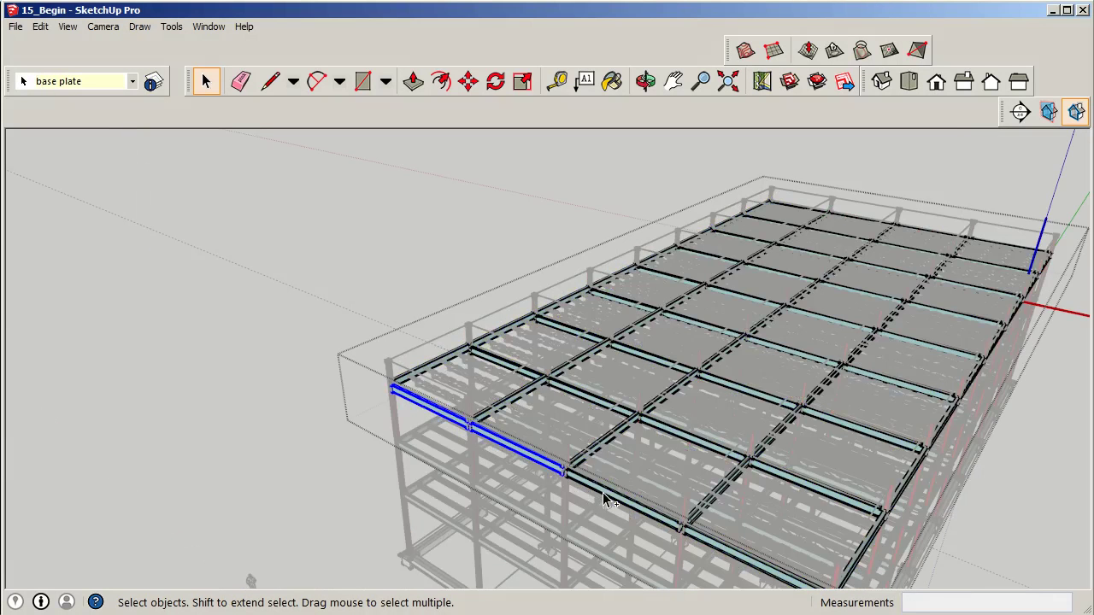
pyautogui.keyDown('shift'); pyautogui.click(607, 494); pyautogui.keyUp('shift')
pyautogui.keyDown('shift'); pyautogui.click(706, 548); pyautogui.keyUp('shift')
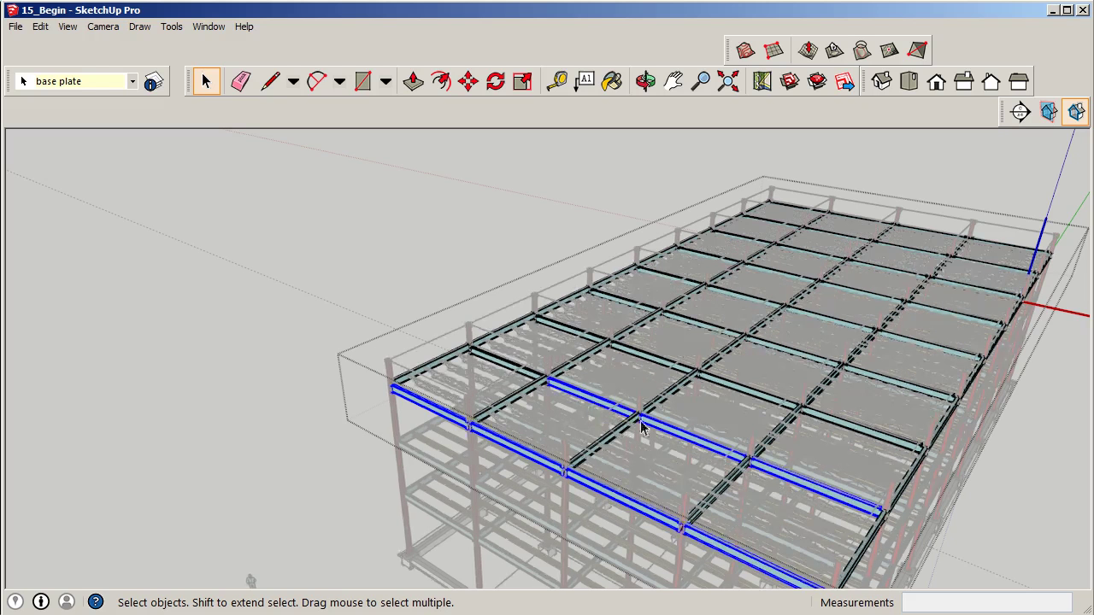
# Add the remaining beam bays and far-side roof beams to the selection
pyautogui.keyDown('shift'); pyautogui.click(504, 365); pyautogui.keyUp('shift')
pyautogui.keyDown('shift'); pyautogui.click(574, 335); pyautogui.keyUp('shift')
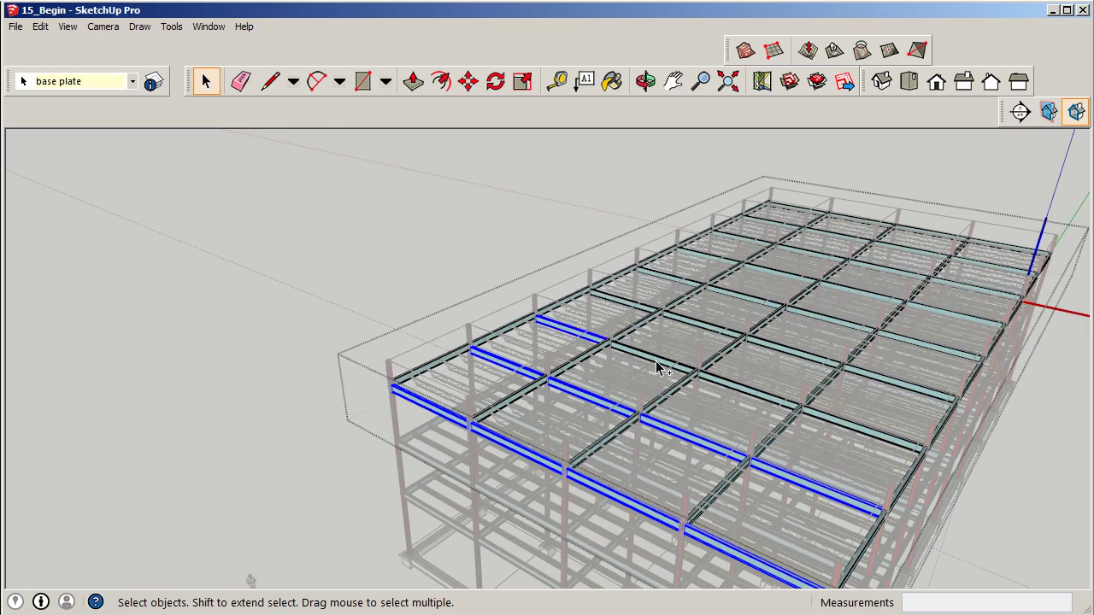
pyautogui.keyDown('shift'); pyautogui.click(786, 408); pyautogui.keyUp('shift')
pyautogui.keyDown('shift'); pyautogui.click(870, 436); pyautogui.keyUp('shift')
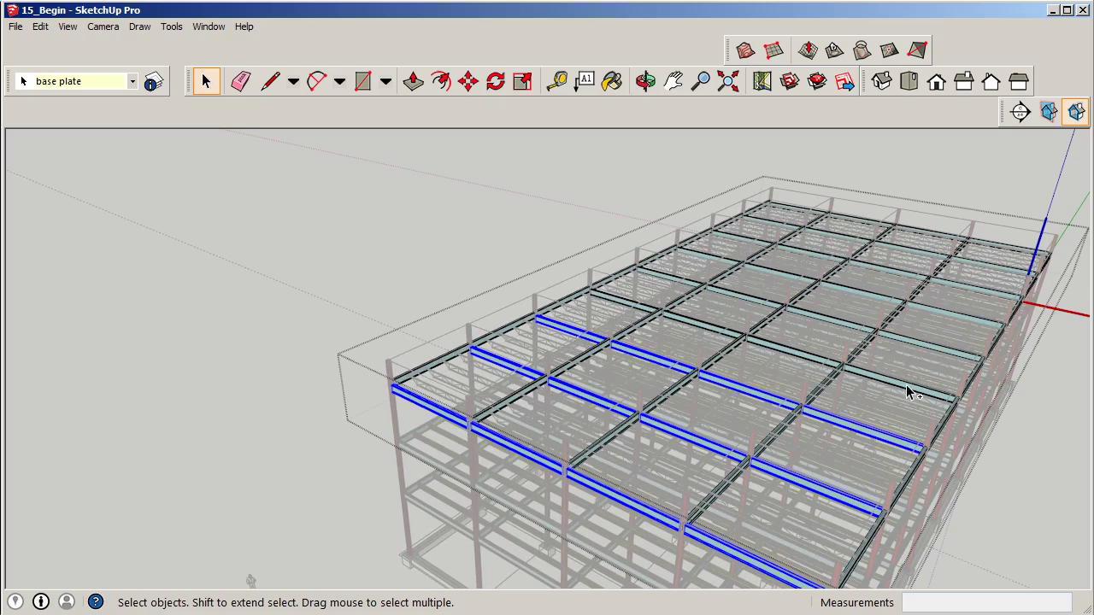
pyautogui.keyDown('shift'); pyautogui.click(842, 373); pyautogui.keyUp('shift')
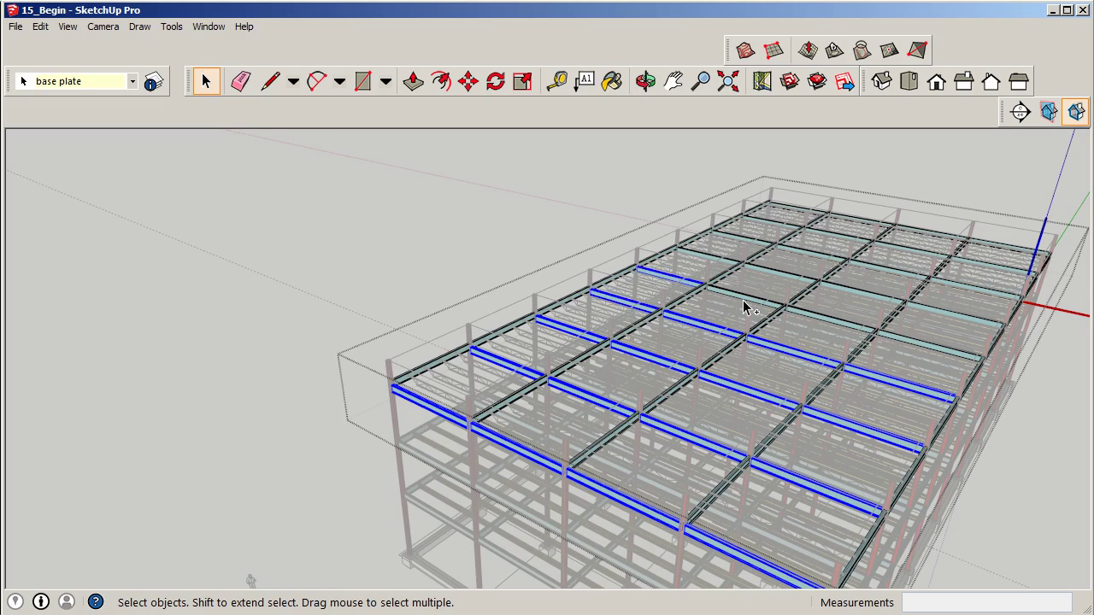
pyautogui.keyDown('shift'); pyautogui.click(832, 320); pyautogui.keyUp('shift')
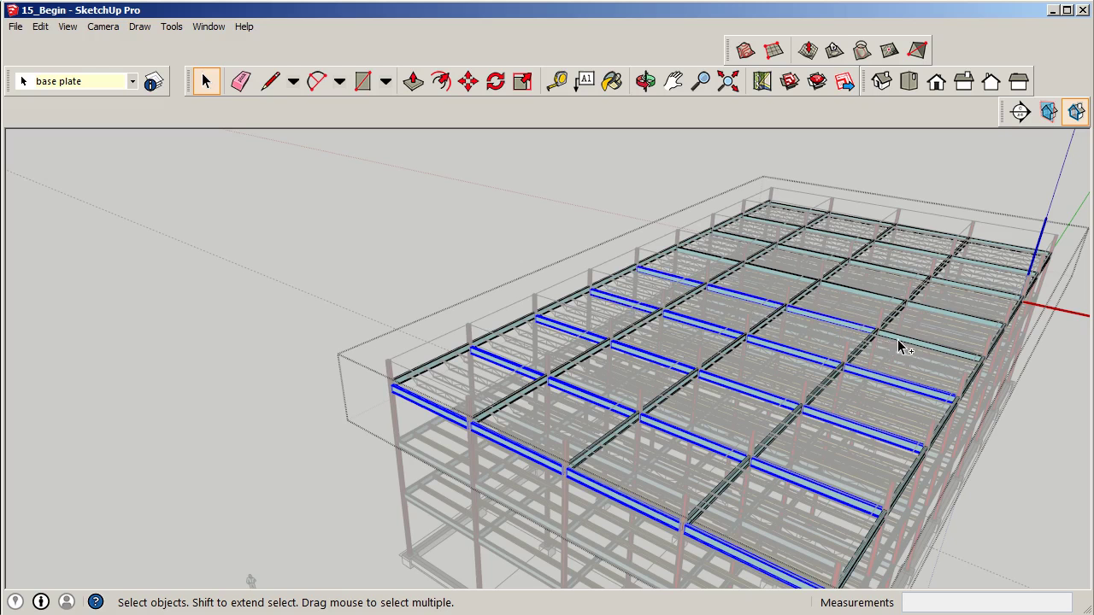
pyautogui.keyDown('shift'); pyautogui.click(942, 314); pyautogui.keyUp('shift')
pyautogui.scroll(3, 716, 267)
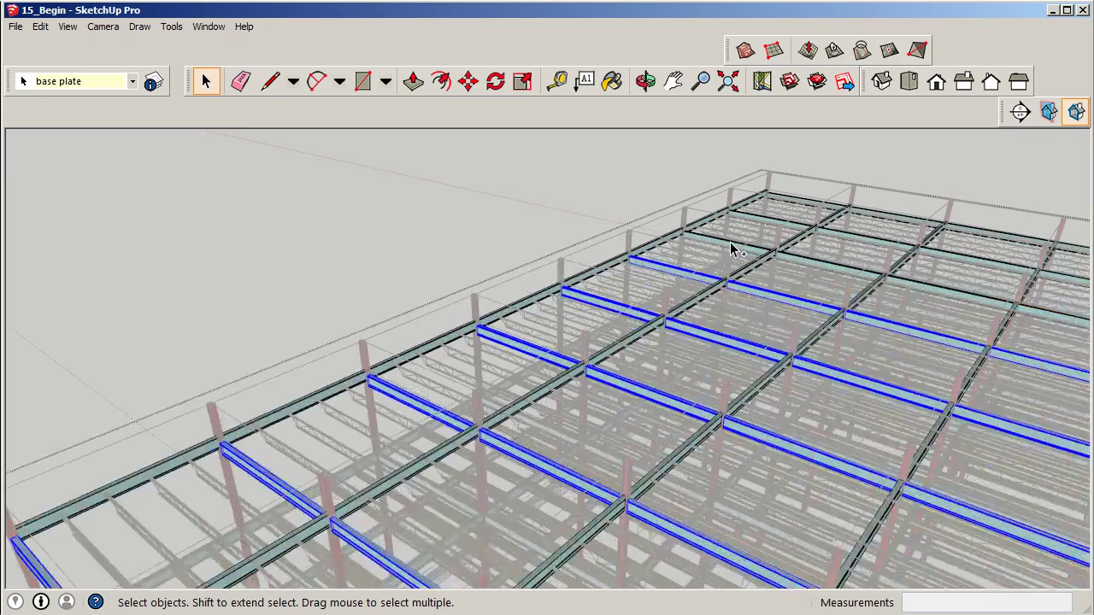
pyautogui.scroll(-2, 523, 198)
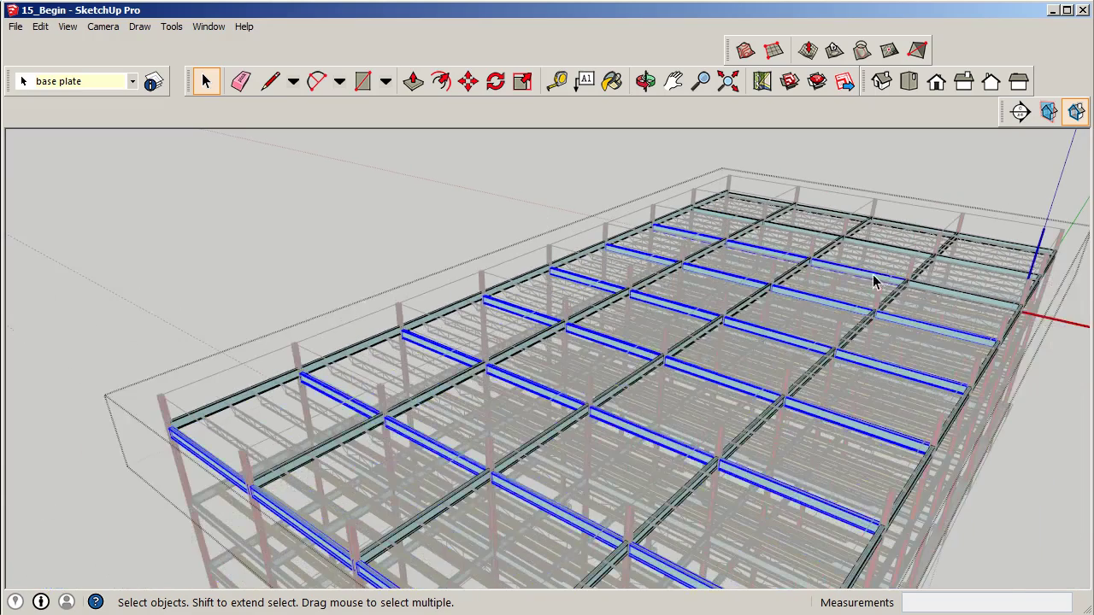
pyautogui.scroll(2, 971, 276)
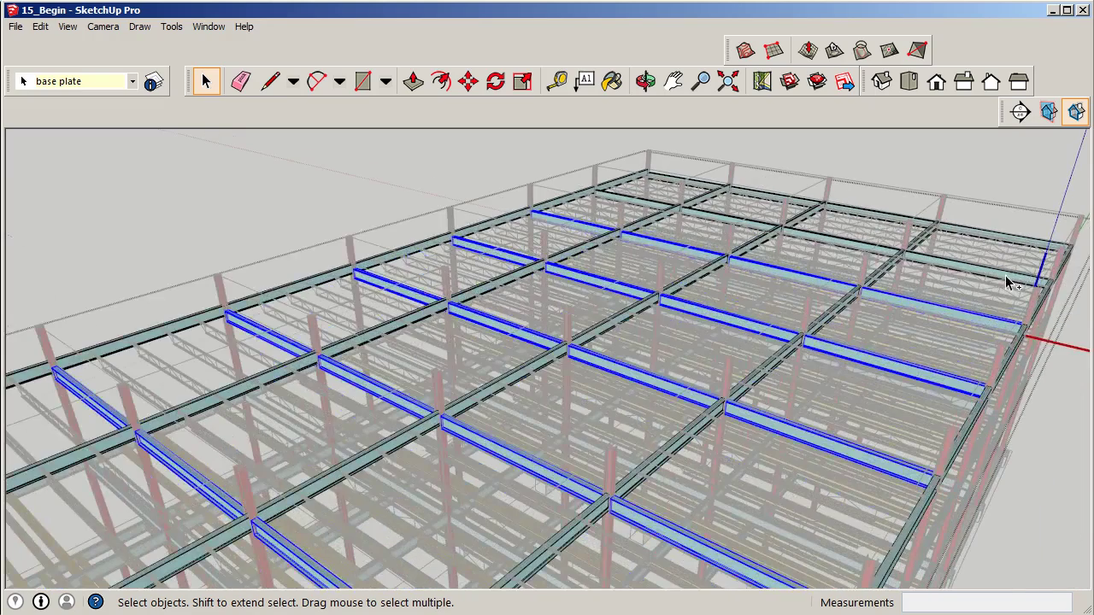
pyautogui.keyDown('ctrl'); pyautogui.click(846, 246); pyautogui.keyUp('ctrl')
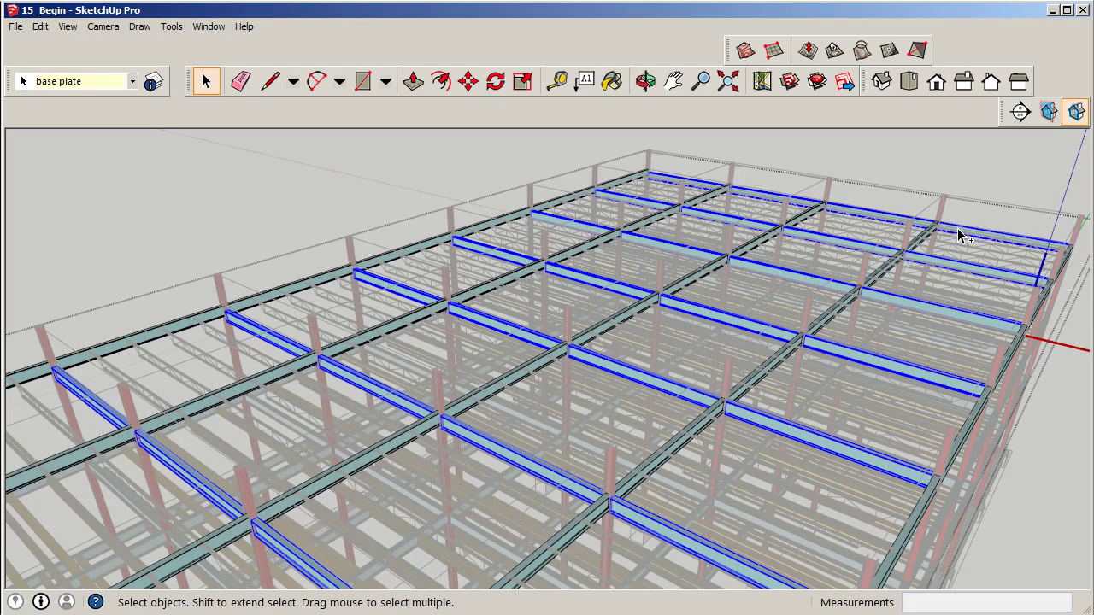
# Switch to the Front view, zoom out, and turn on Camera > Parallel Projection
pyautogui.click(936, 82)
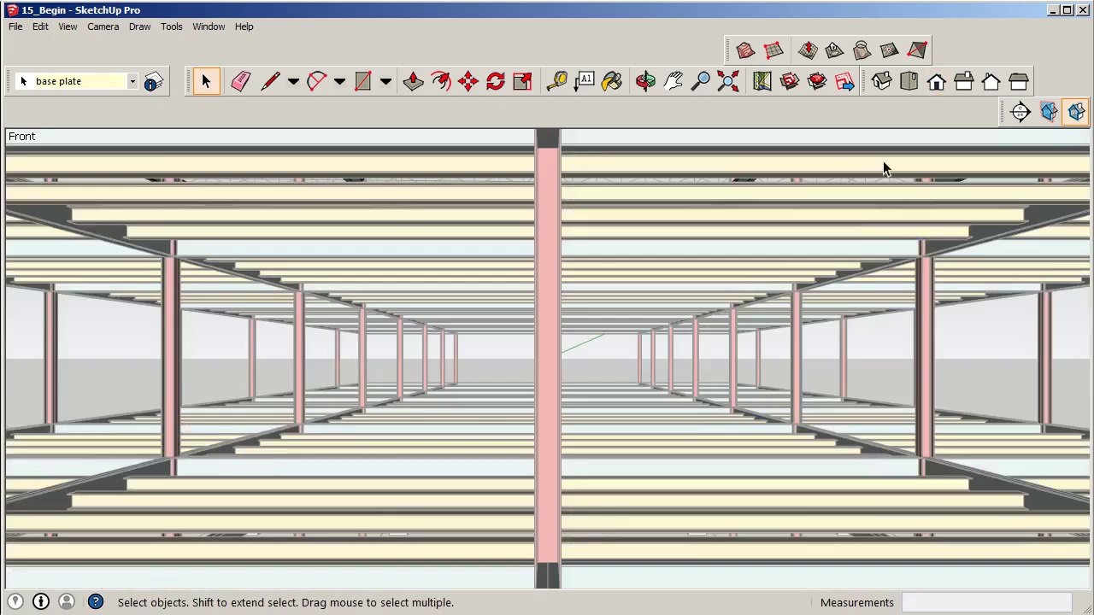
pyautogui.scroll(-10, 724, 490)
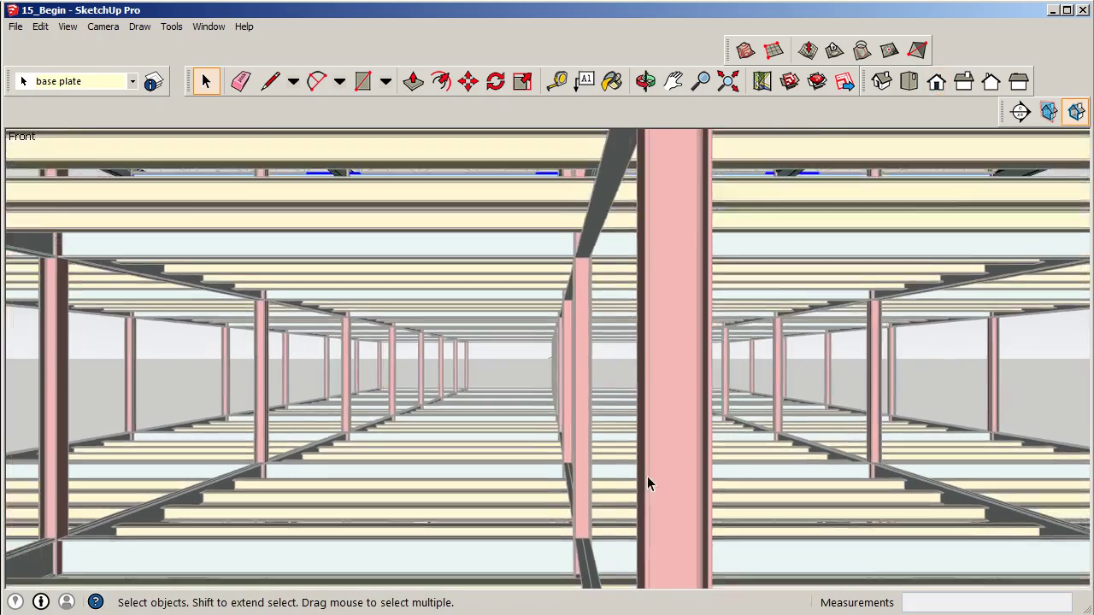
pyautogui.scroll(-3, 560, 530)
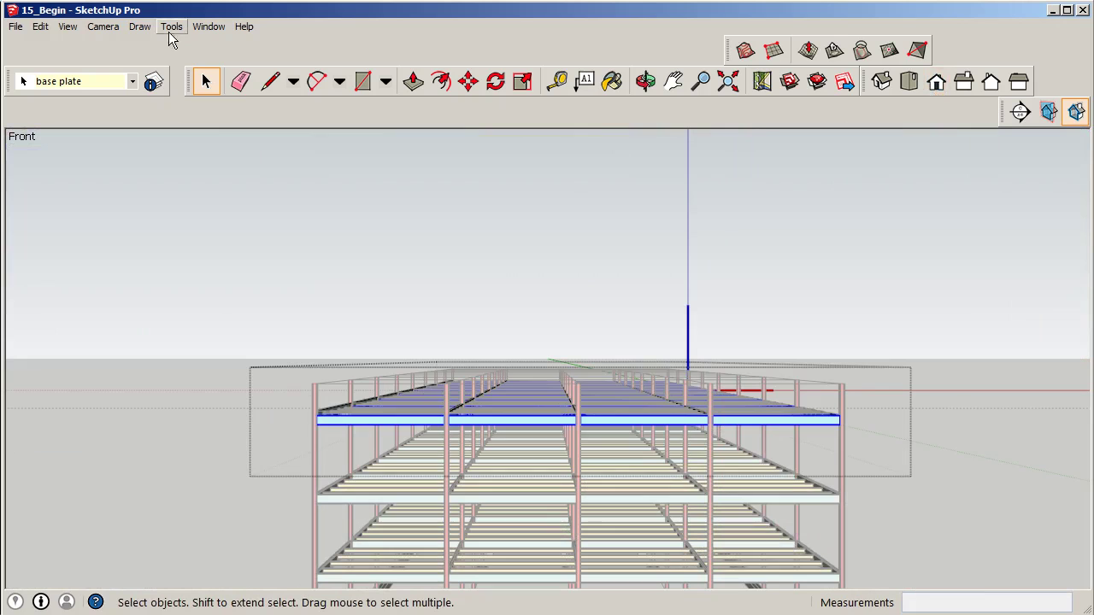
pyautogui.click(102, 26)
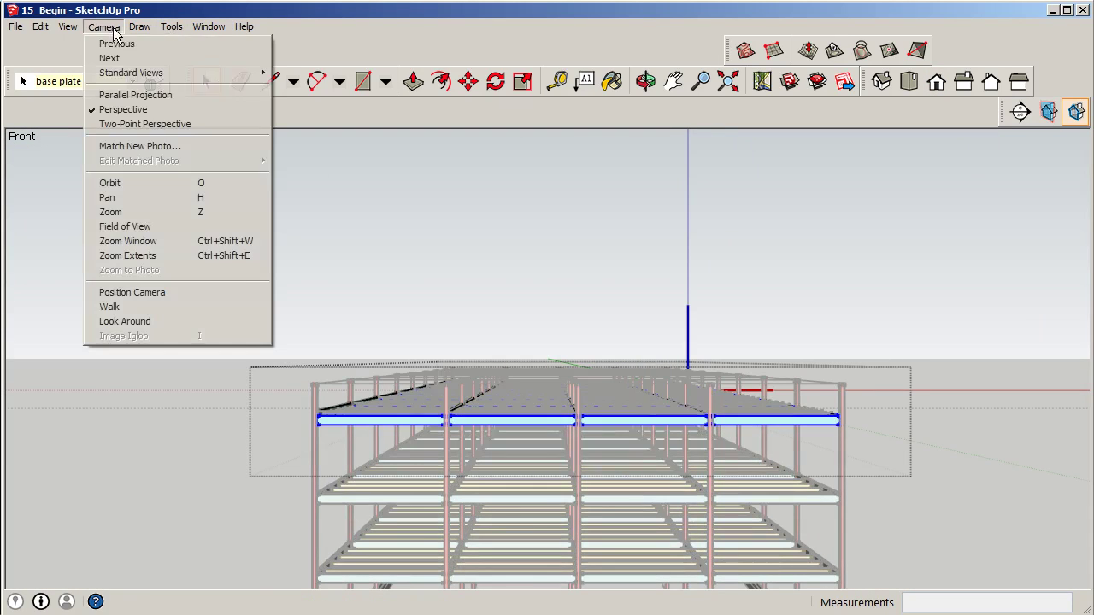
pyautogui.click(128, 95)
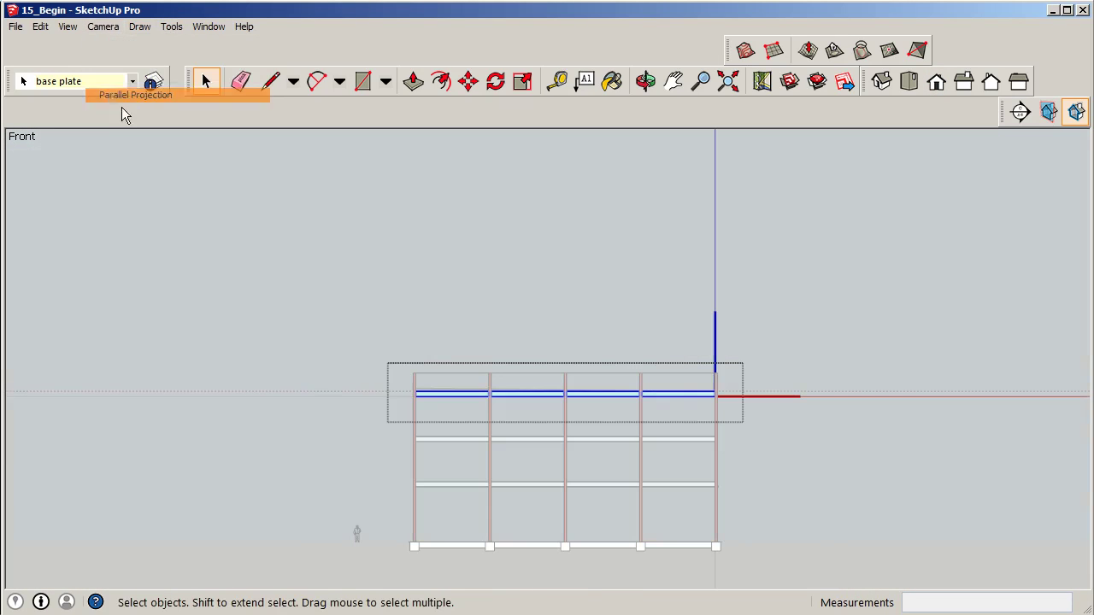
# Rotate the selected roof beams 0.5° about their right-hand end along the beam
pyautogui.click(494, 83)
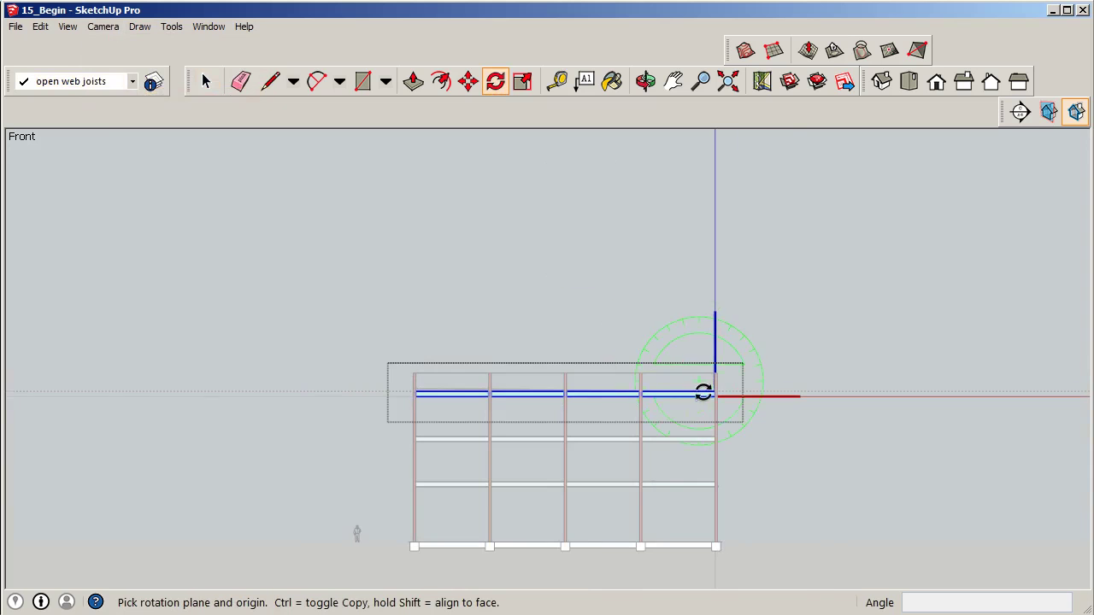
pyautogui.scroll(4, 716, 392)
pyautogui.scroll(8, 716, 391)
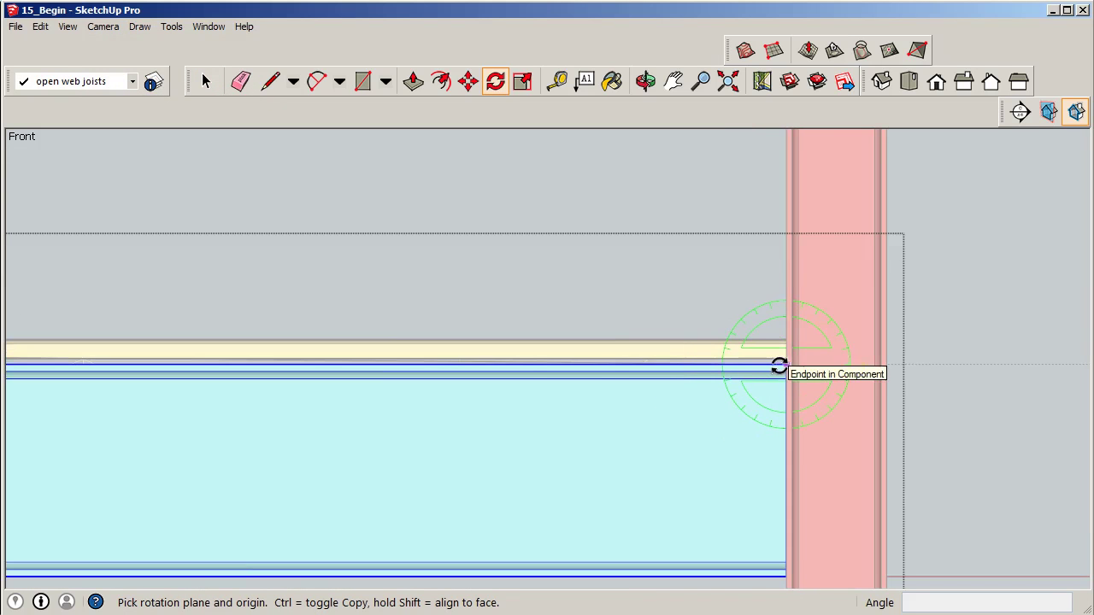
pyautogui.moveTo(782, 364); pyautogui.dragTo(603, 363)
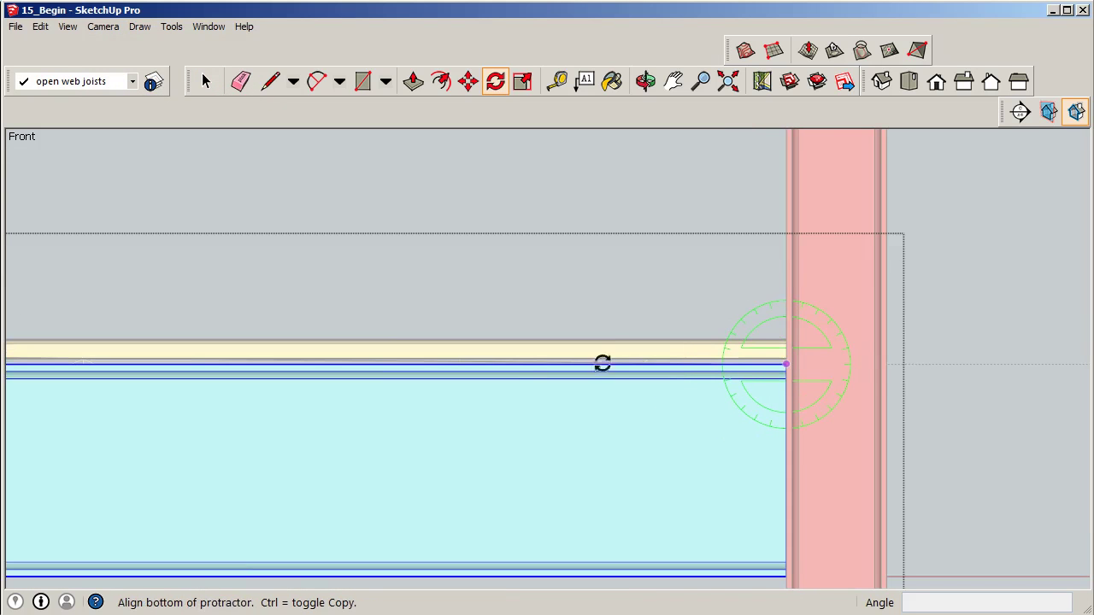
pyautogui.click(518, 365)
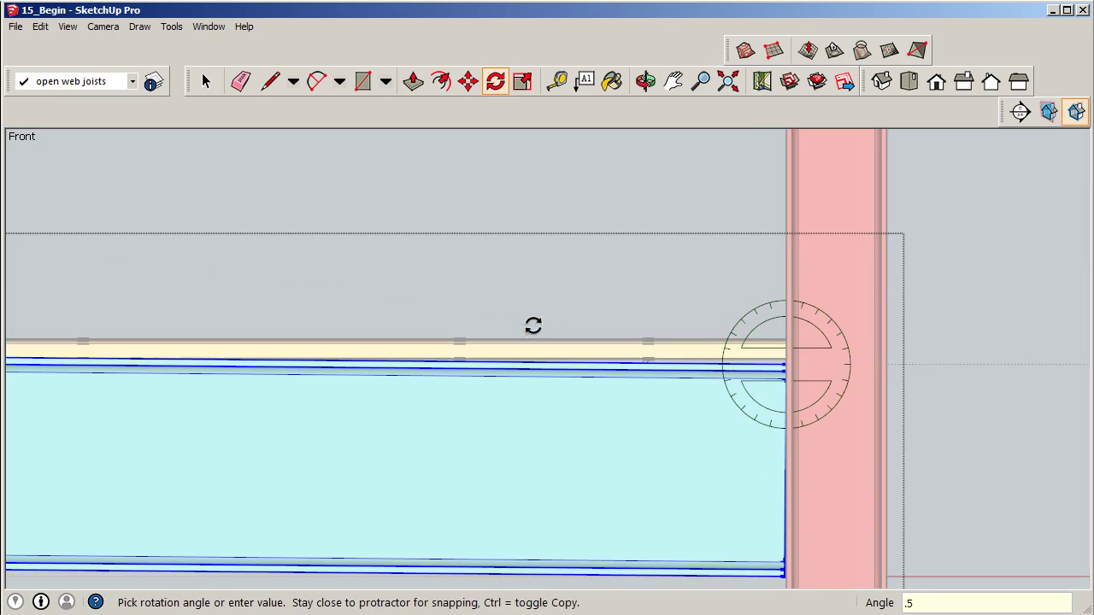
pyautogui.press('Return')
pyautogui.click(206, 81)
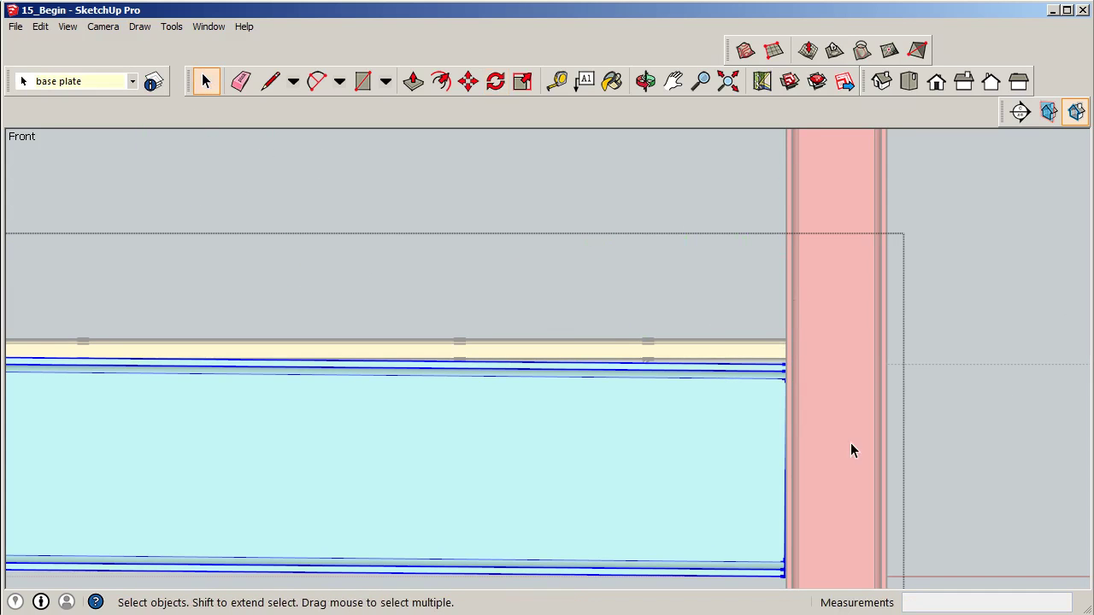
pyautogui.scroll(-1, 862, 383)
pyautogui.scroll(-4, 862, 381)
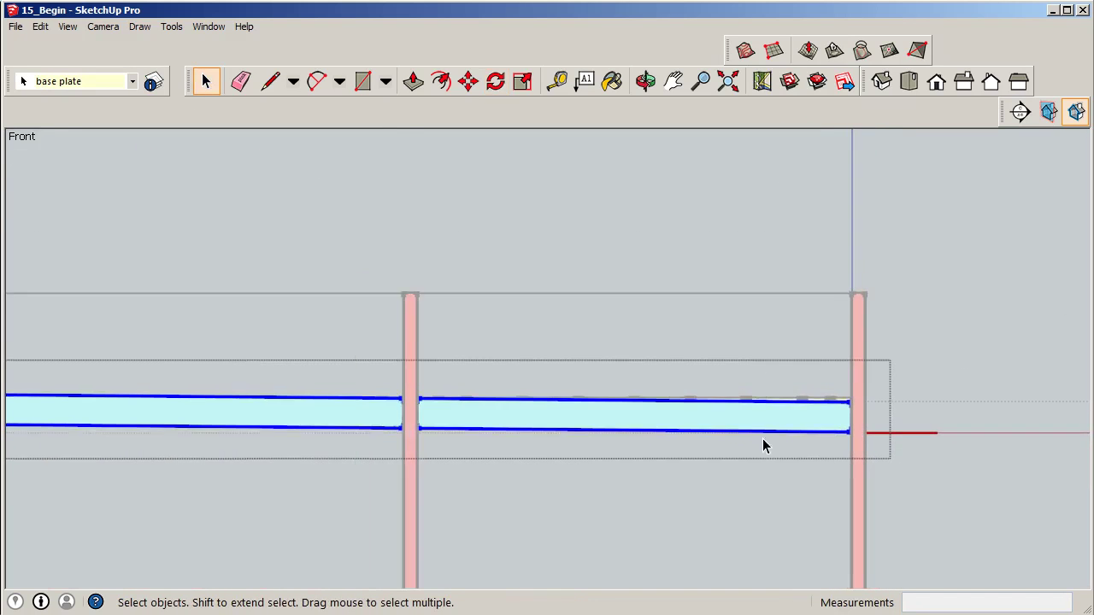
# Orbit into a 3-D perspective and zoom in on the upper-floor open web joists
pyautogui.moveTo(729, 341); pyautogui.dragTo(710, 300, button='middle')
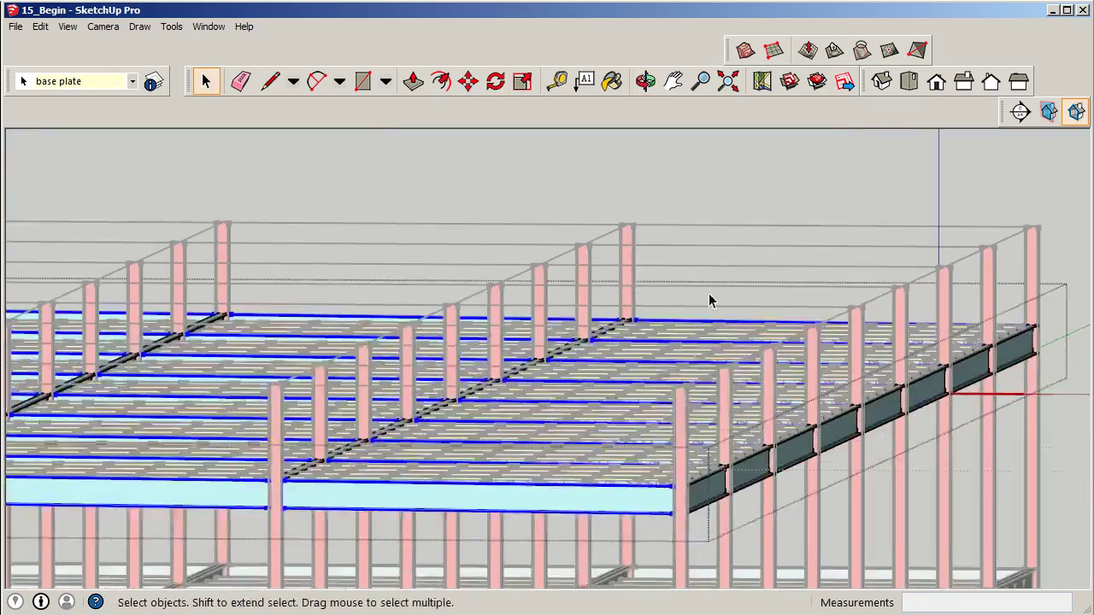
pyautogui.scroll(-8, 728, 393)
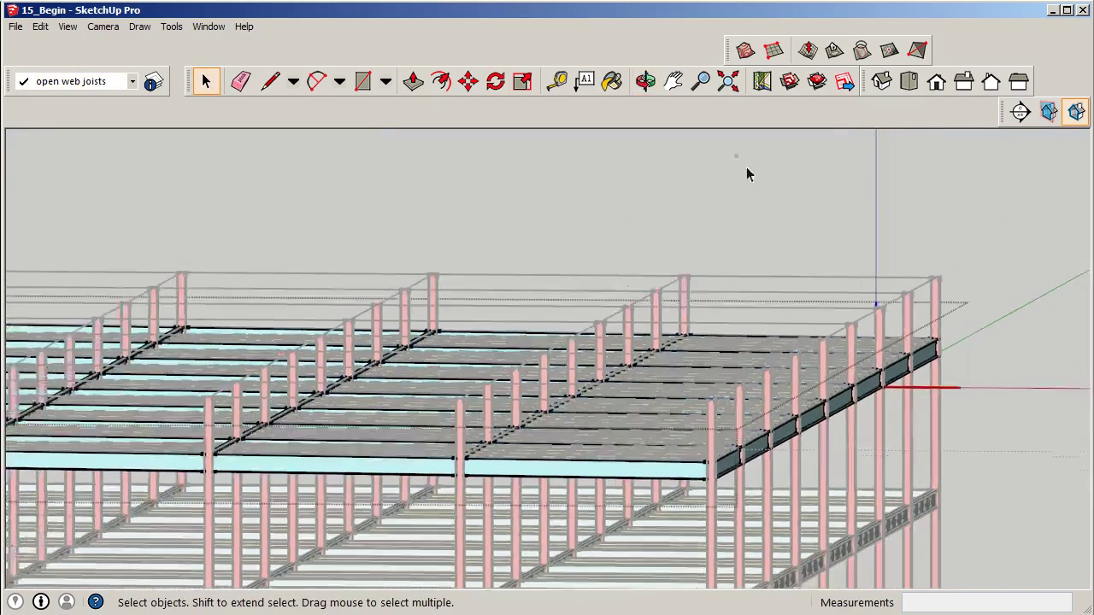
pyautogui.scroll(6, 302, 447)
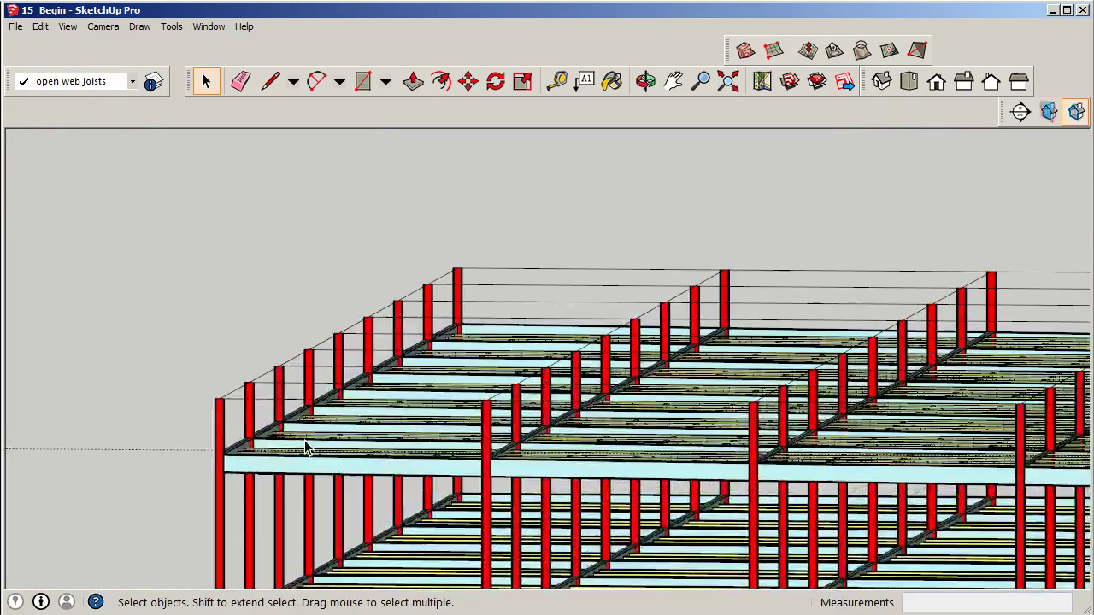
pyautogui.scroll(5, 573, 470)
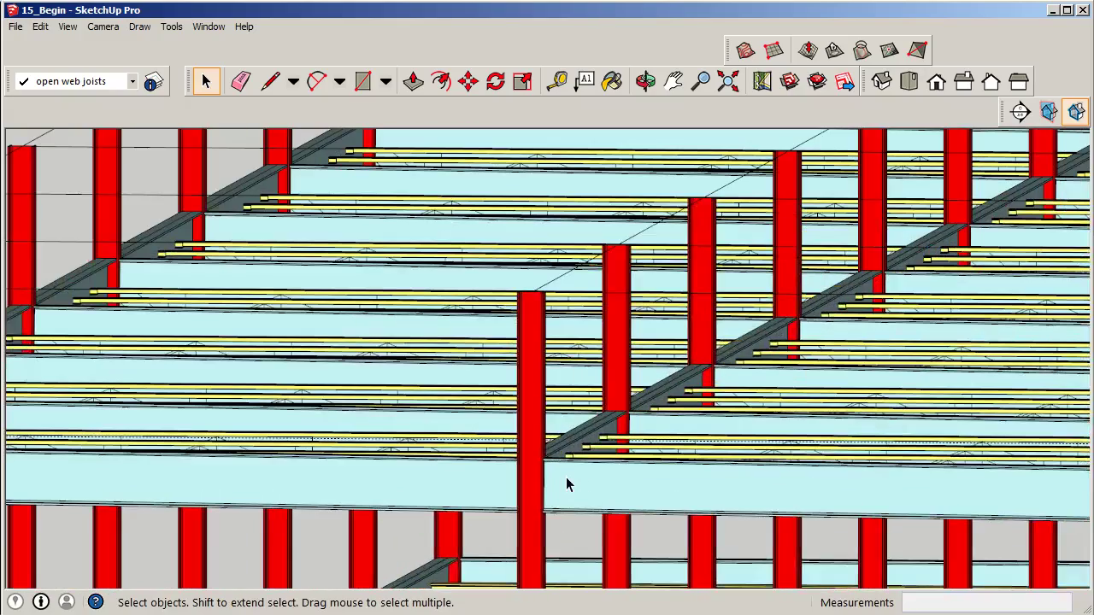
pyautogui.scroll(-3, 525, 476)
pyautogui.scroll(1, 496, 446)
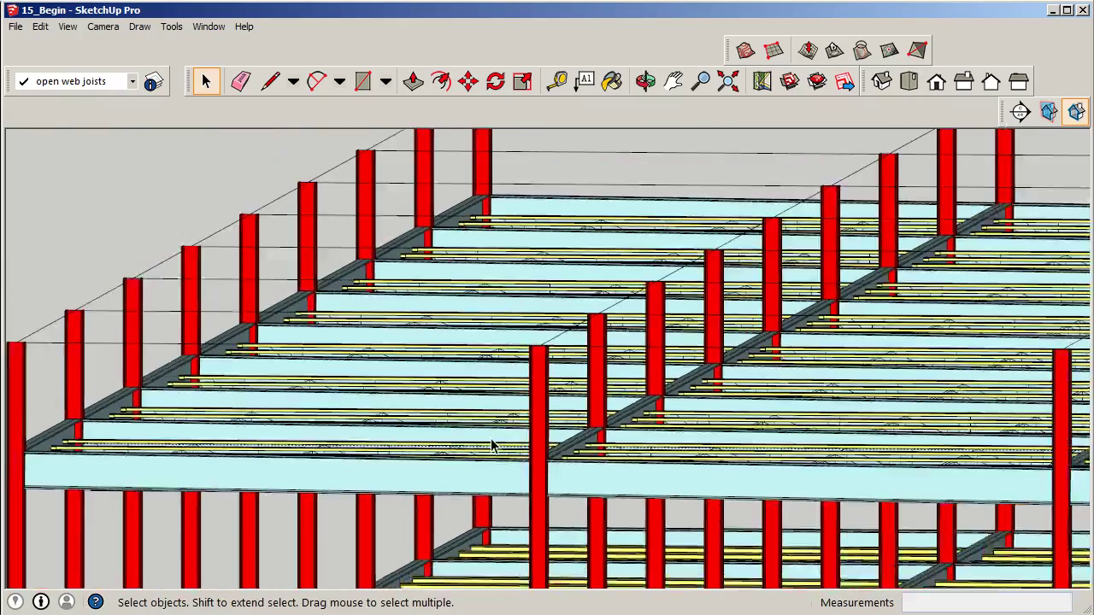
pyautogui.scroll(4, 110, 454)
pyautogui.scroll(-2, 77, 452)
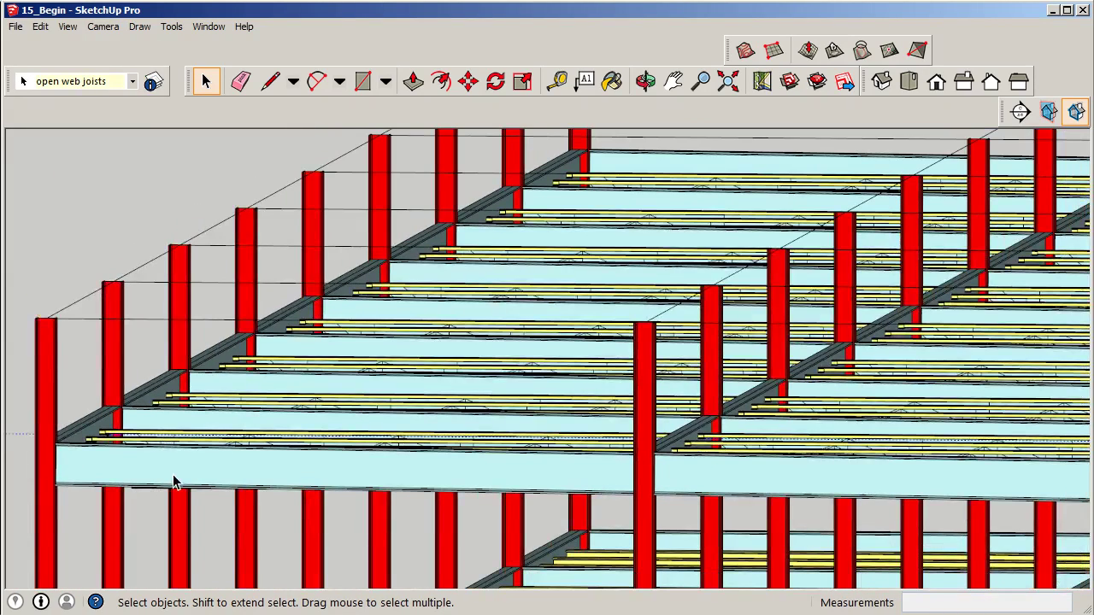
# Select the upper-floor open web joists and switch to the Front view
pyautogui.click(177, 443)
pyautogui.scroll(-2, 179, 428)
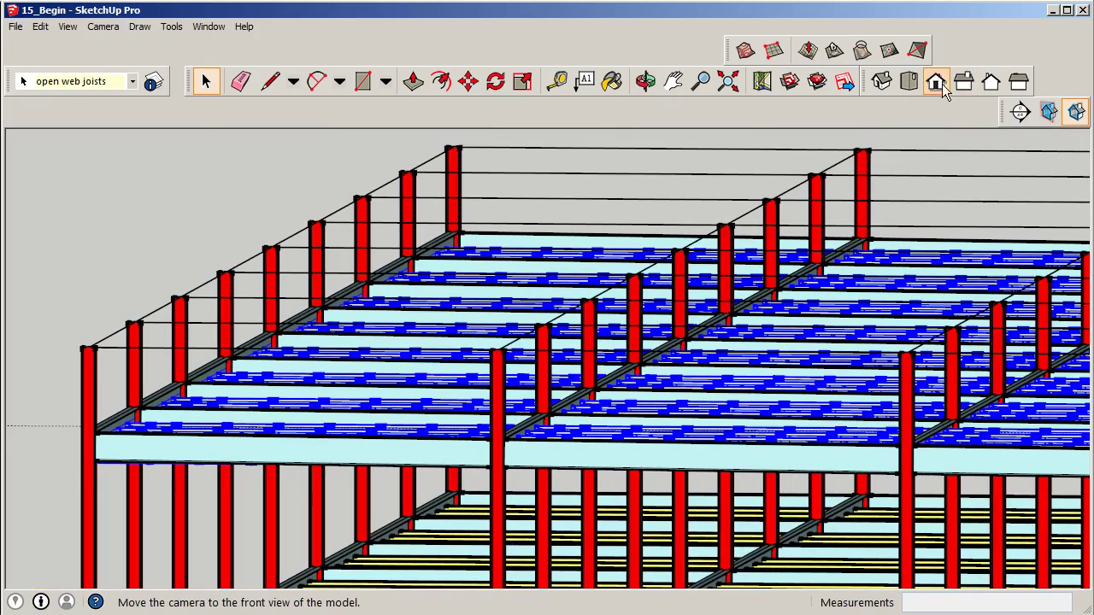
pyautogui.click(935, 82)
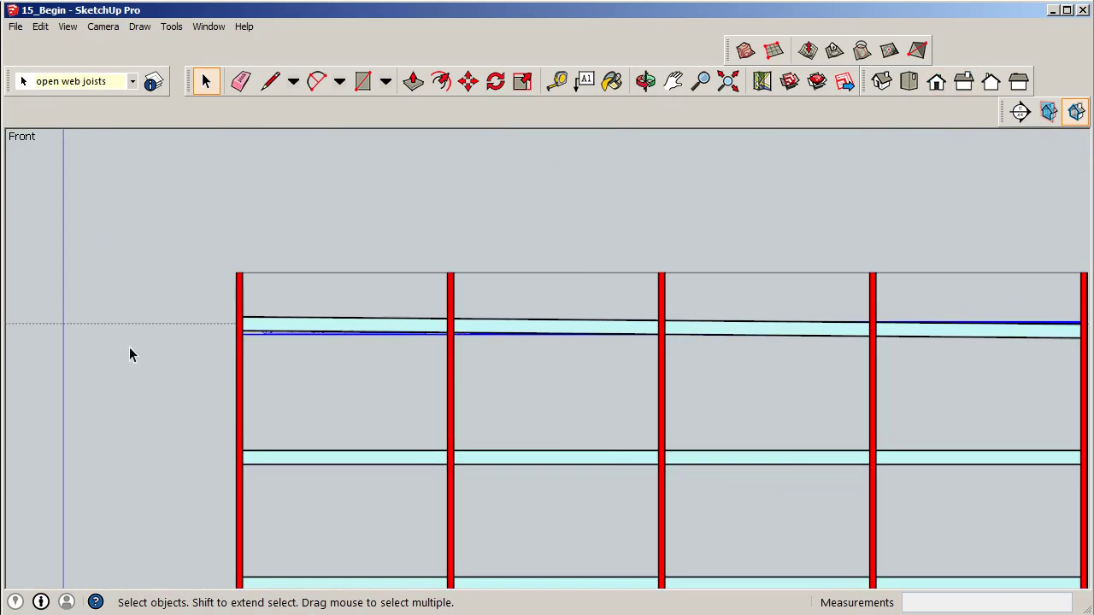
pyautogui.scroll(-1, 143, 363)
# Rotate the joists 0.5° about their end at the post, aligned on the red axis
pyautogui.click(495, 81)
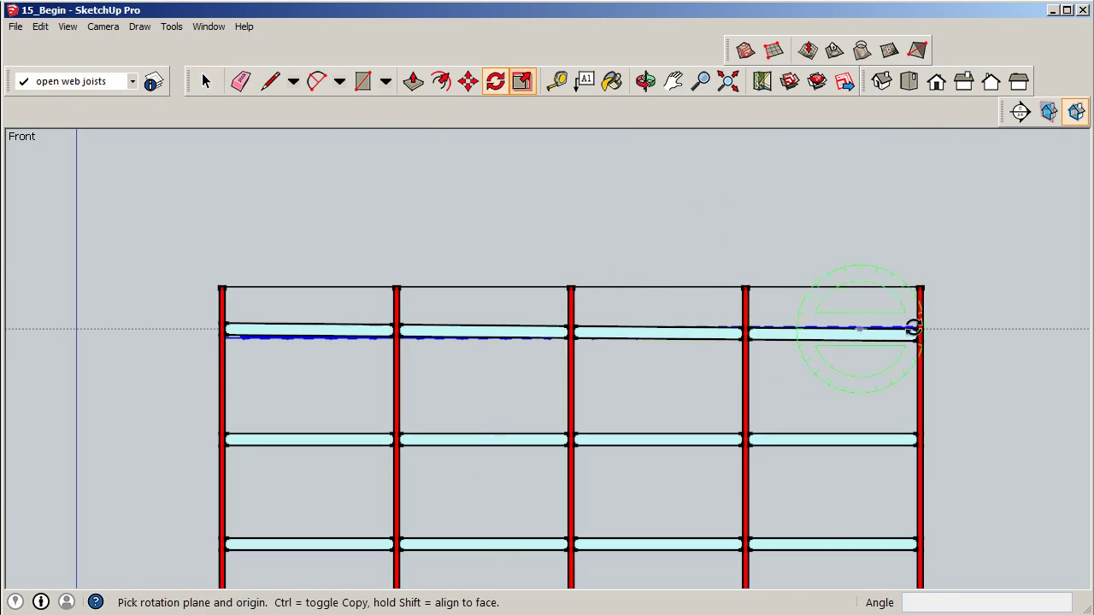
pyautogui.scroll(4, 915, 329)
pyautogui.scroll(3, 920, 335)
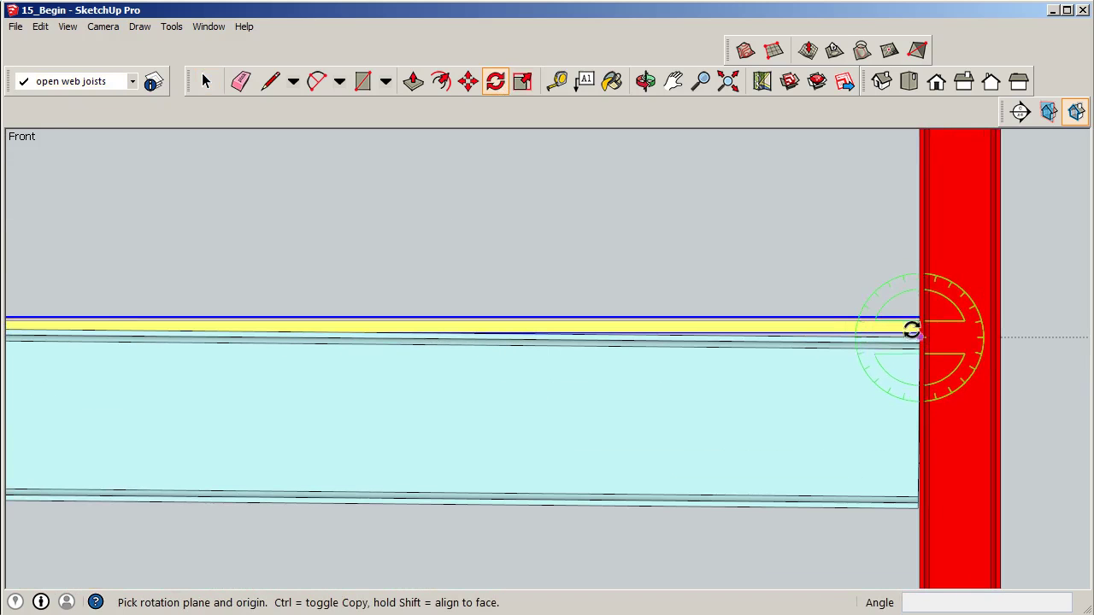
pyautogui.click(918, 314)
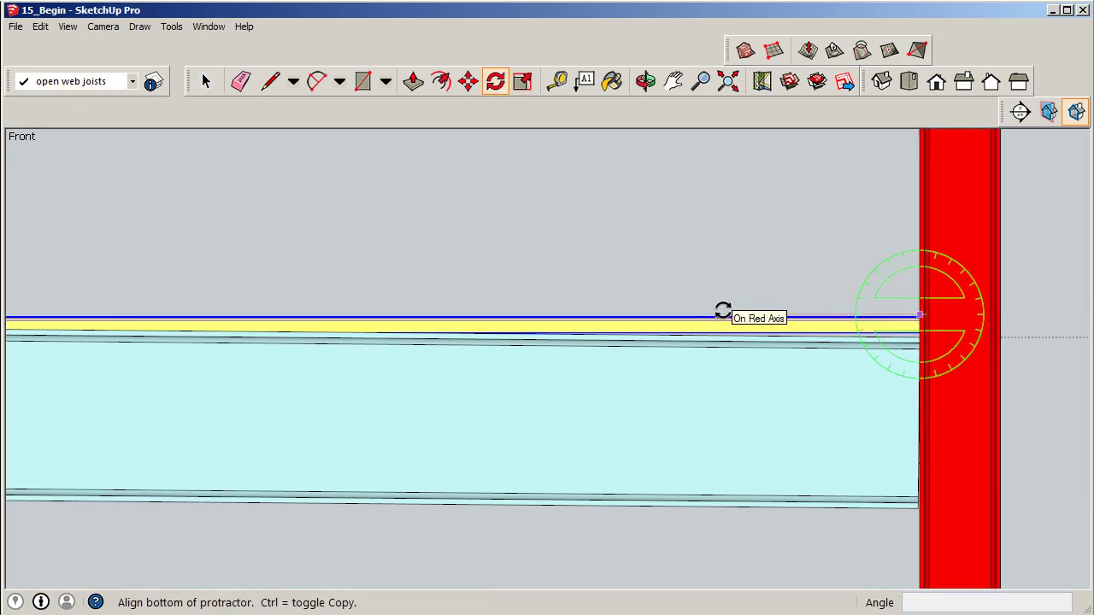
pyautogui.click(723, 310)
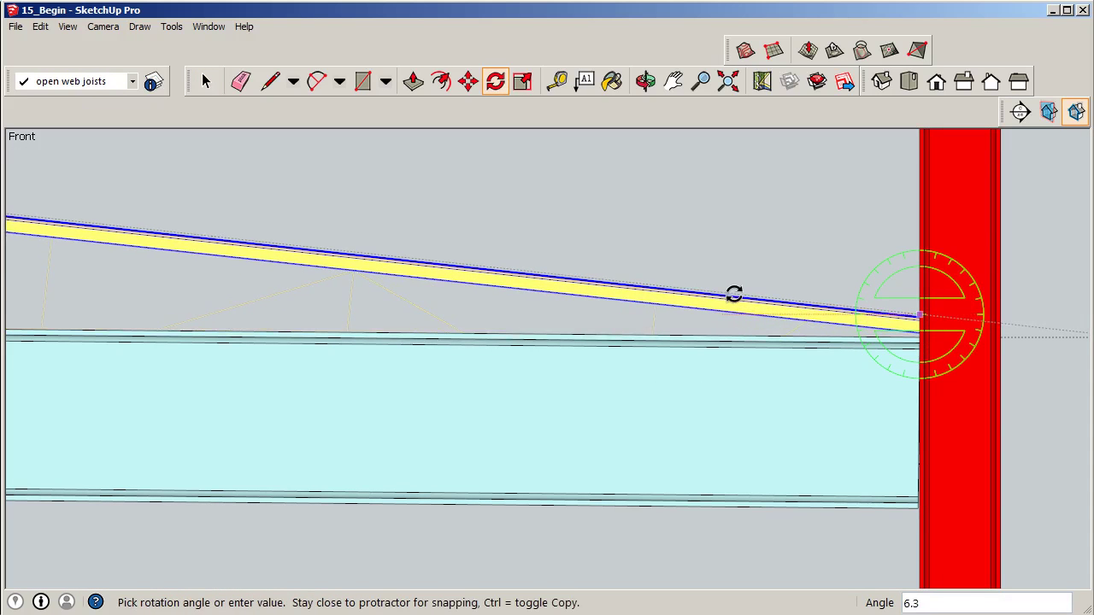
pyautogui.write('.5')
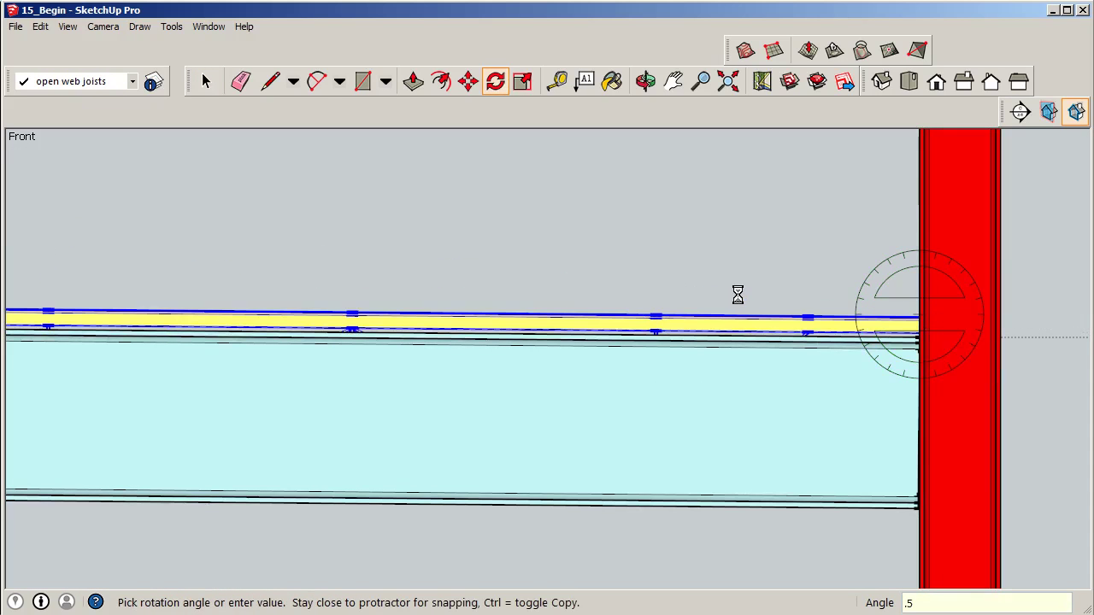
pyautogui.press('Return')
pyautogui.click(205, 81)
pyautogui.click(514, 277)
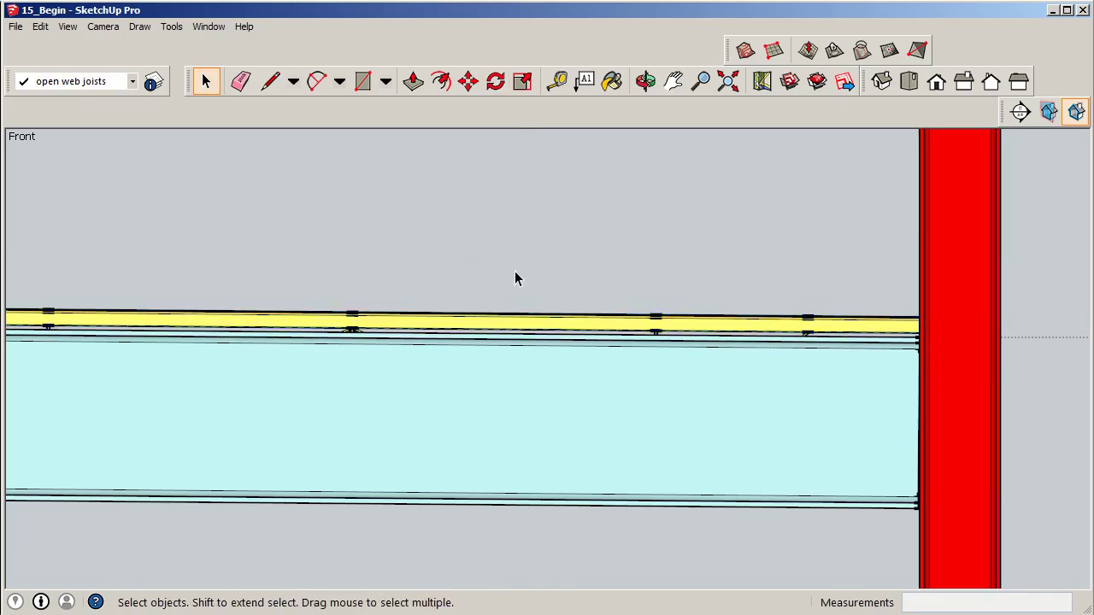
# Orbit into a perspective view of the joists and columns
pyautogui.scroll(-2, 514, 278)
pyautogui.moveTo(521, 274); pyautogui.dragTo(854, 391, button='middle')
pyautogui.scroll(-1, 852, 462)
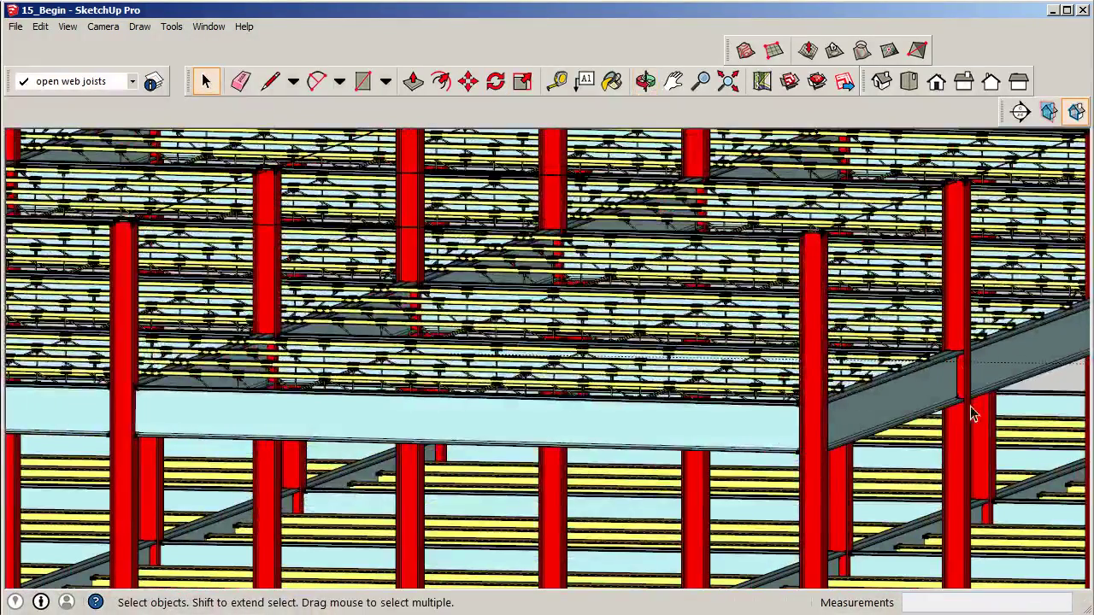
pyautogui.scroll(-2, 970, 410)
pyautogui.scroll(5, 346, 425)
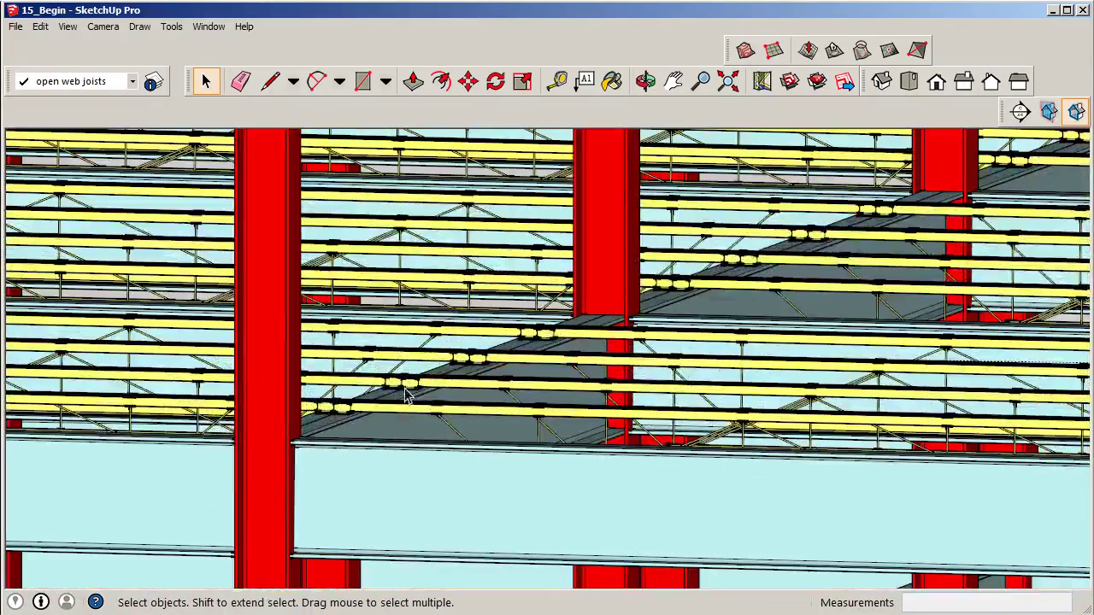
pyautogui.scroll(-5, 724, 293)
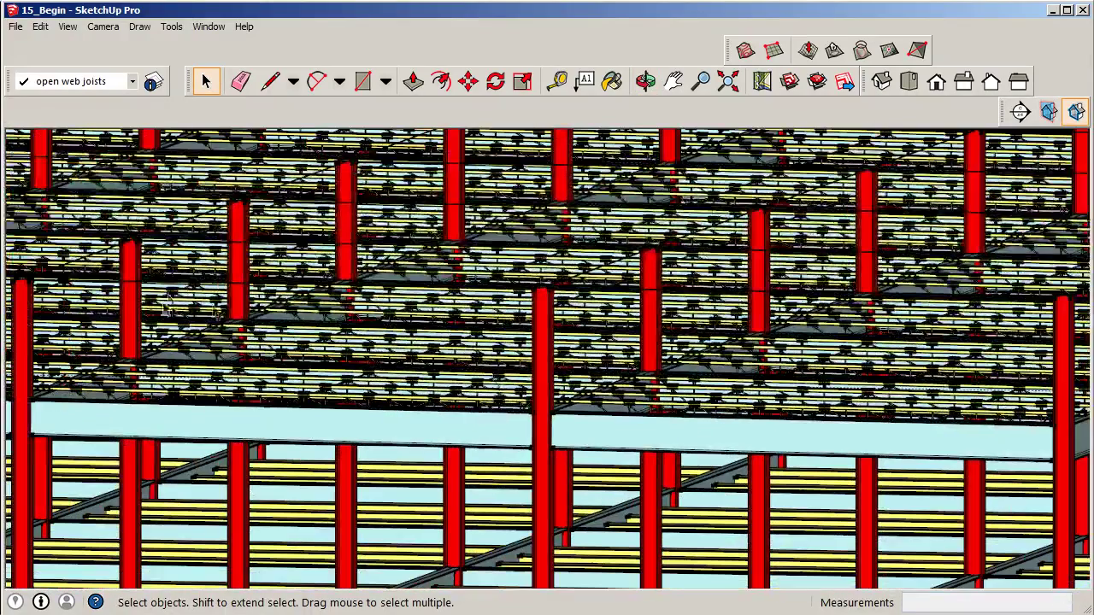
# Inspect the sloped joists from the front elevation
pyautogui.click(936, 81)
pyautogui.scroll(-6, 956, 432)
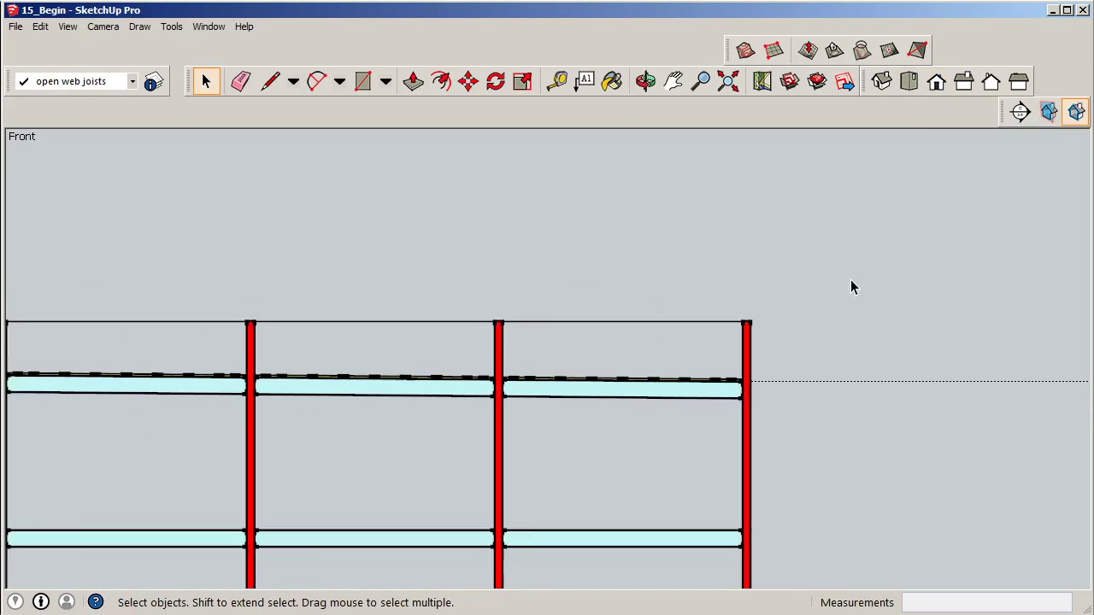
pyautogui.scroll(-2, 736, 322)
pyautogui.scroll(3, 826, 337)
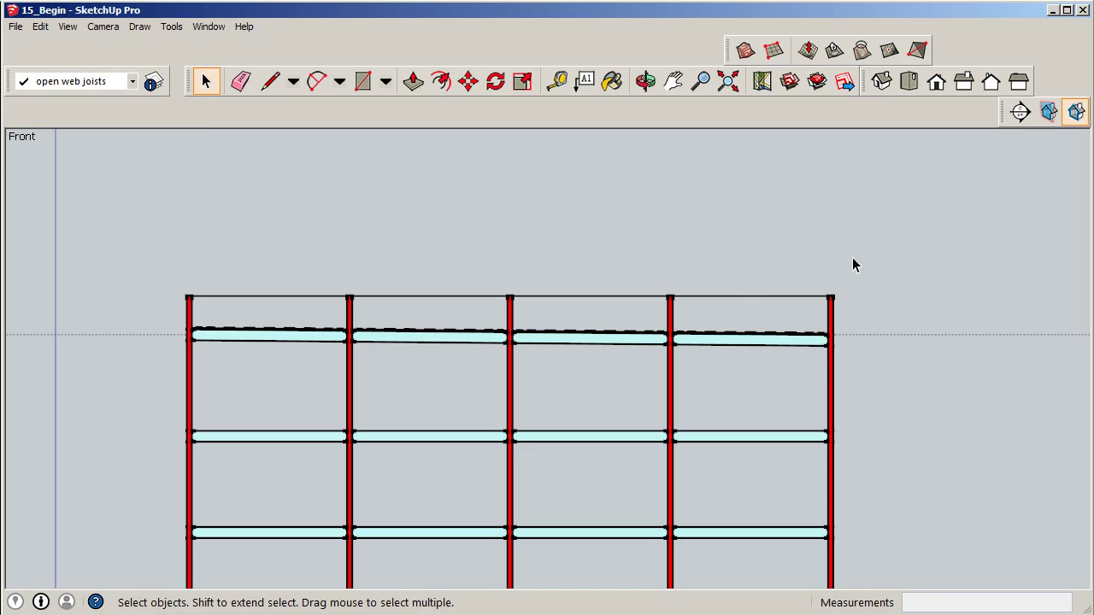
pyautogui.scroll(-1, 673, 361)
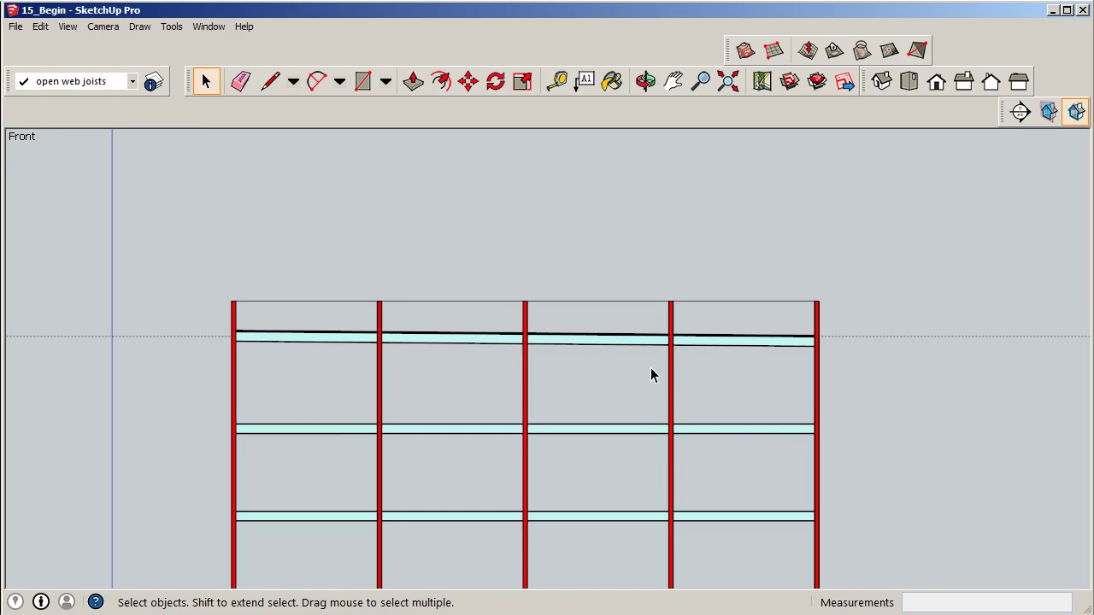
# Orbit back into an angled 3-D perspective of the steel frame
pyautogui.moveTo(577, 380); pyautogui.dragTo(628, 205, button='middle')
pyautogui.scroll(-1, 757, 234)
pyautogui.moveTo(758, 235); pyautogui.dragTo(26, 342, button='middle')
pyautogui.moveTo(217, 289); pyautogui.dragTo(208, 264, button='middle')
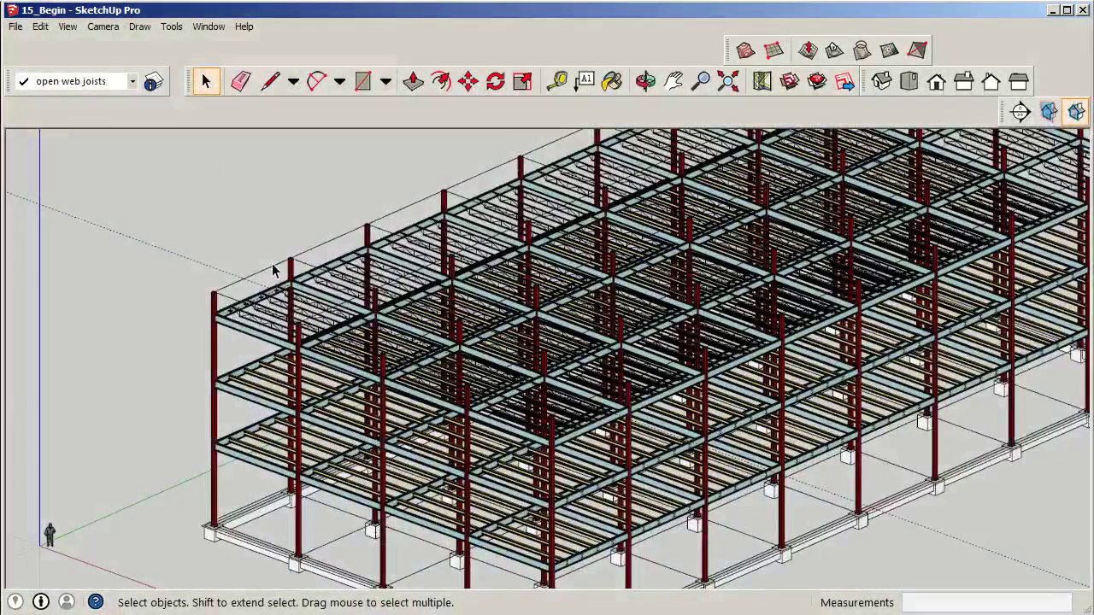
# Make Layer0 the current layer in the Layers manager
pyautogui.click(278, 271)
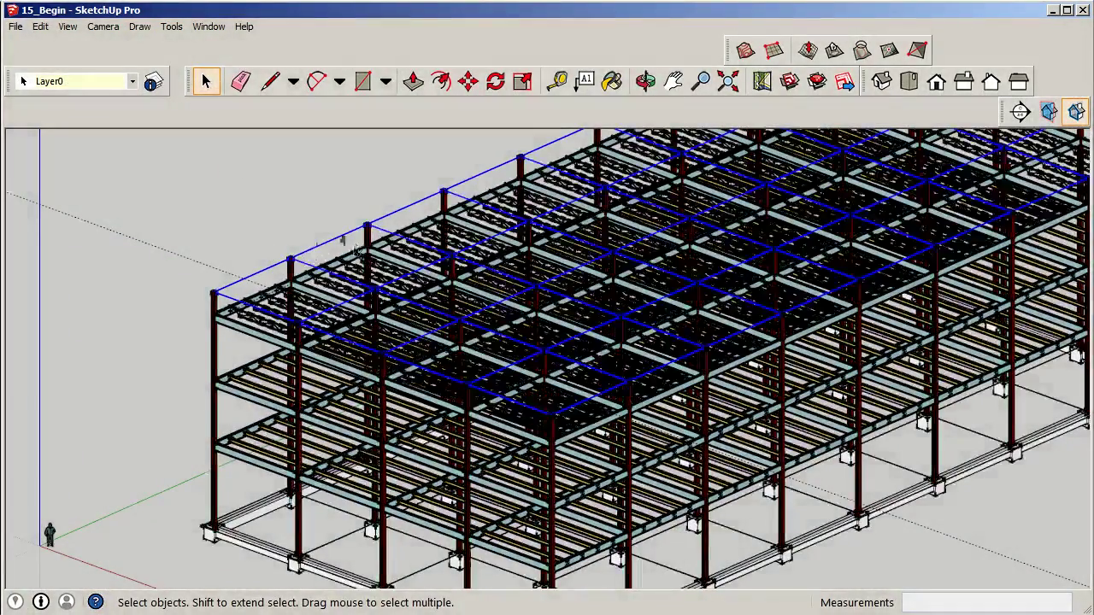
pyautogui.click(236, 166)
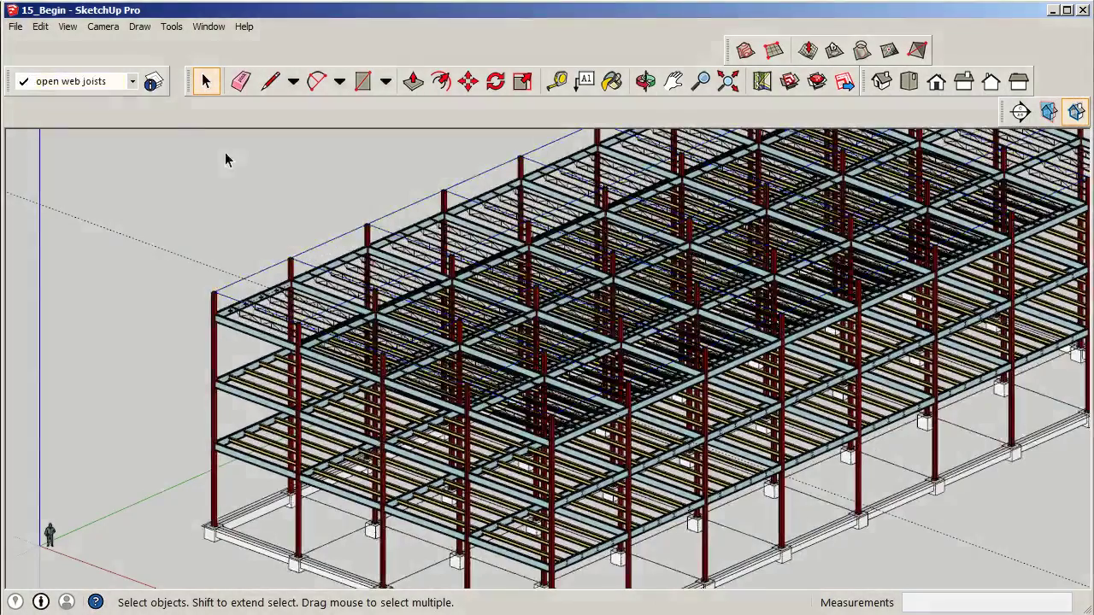
pyautogui.click(152, 82)
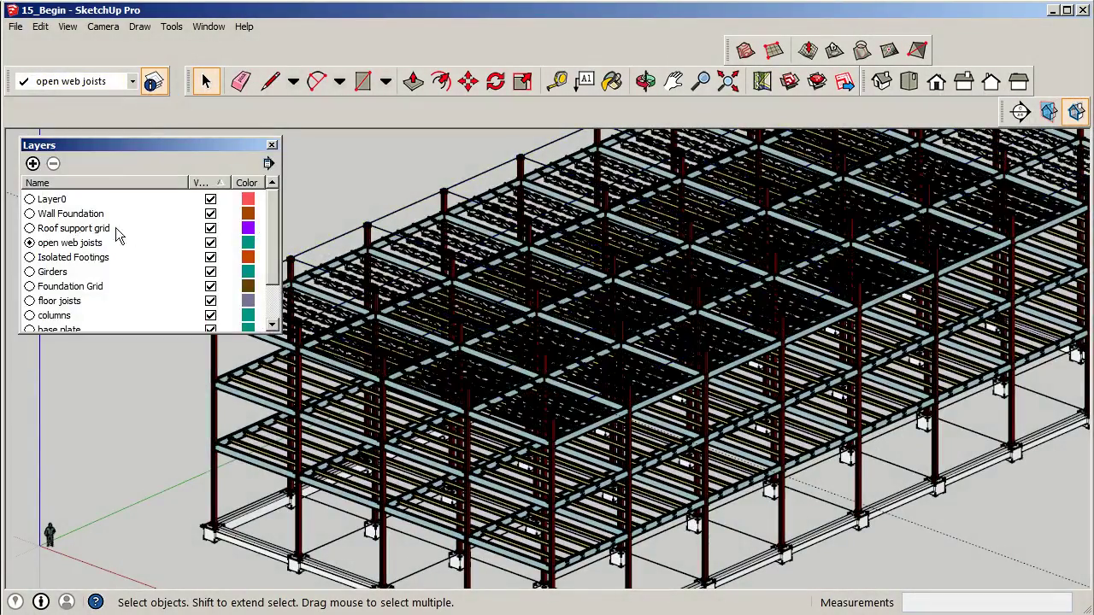
pyautogui.click(30, 199)
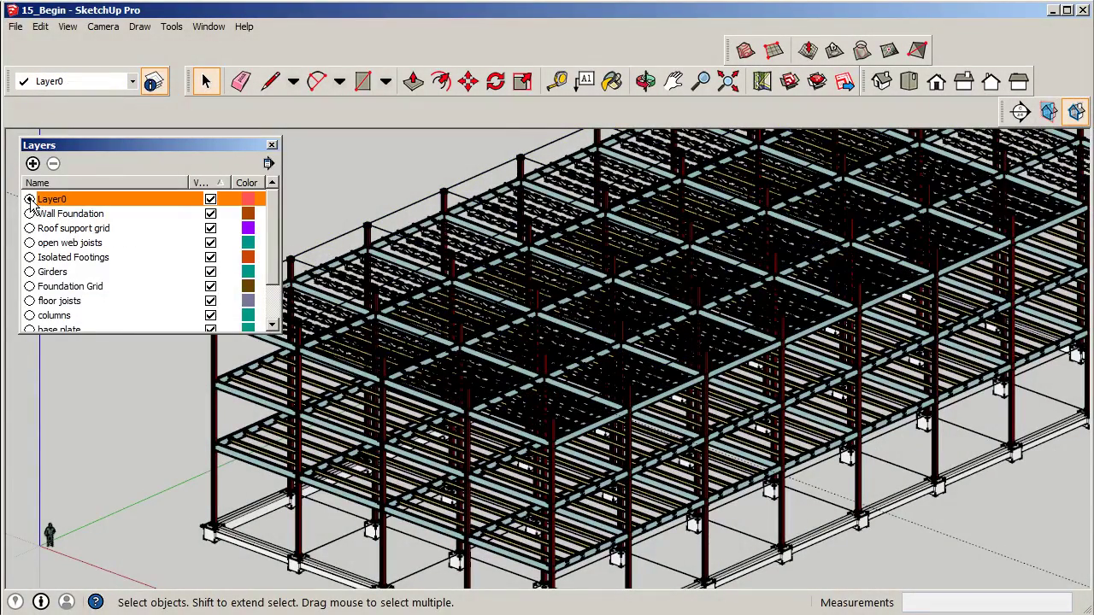
pyautogui.click(210, 200)
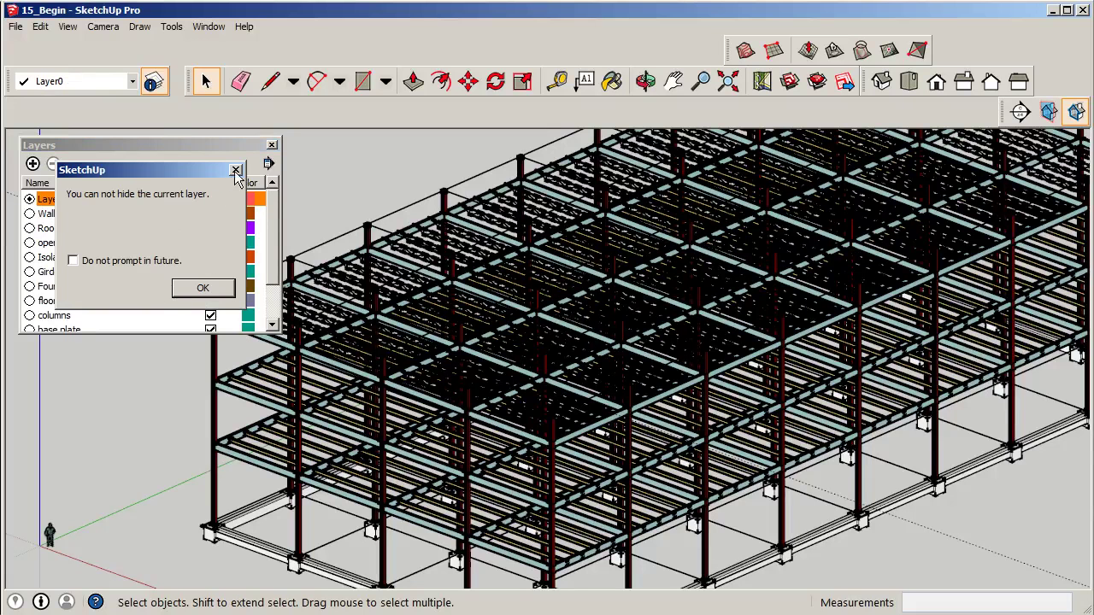
pyautogui.click(235, 171)
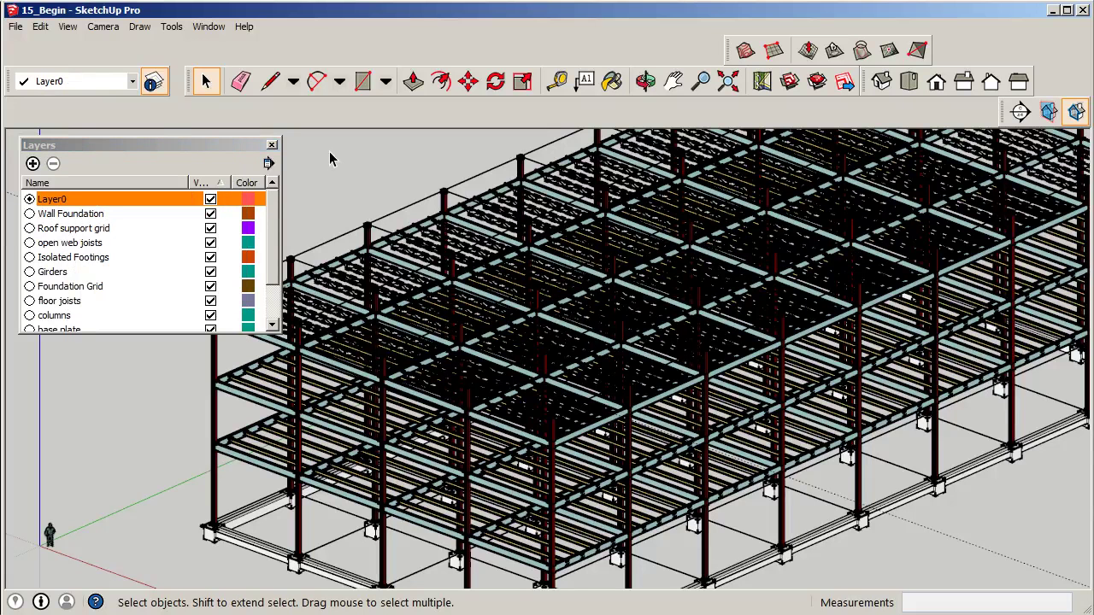
pyautogui.click(271, 146)
# Erase the roof-level guide-line grid
pyautogui.click(313, 256)
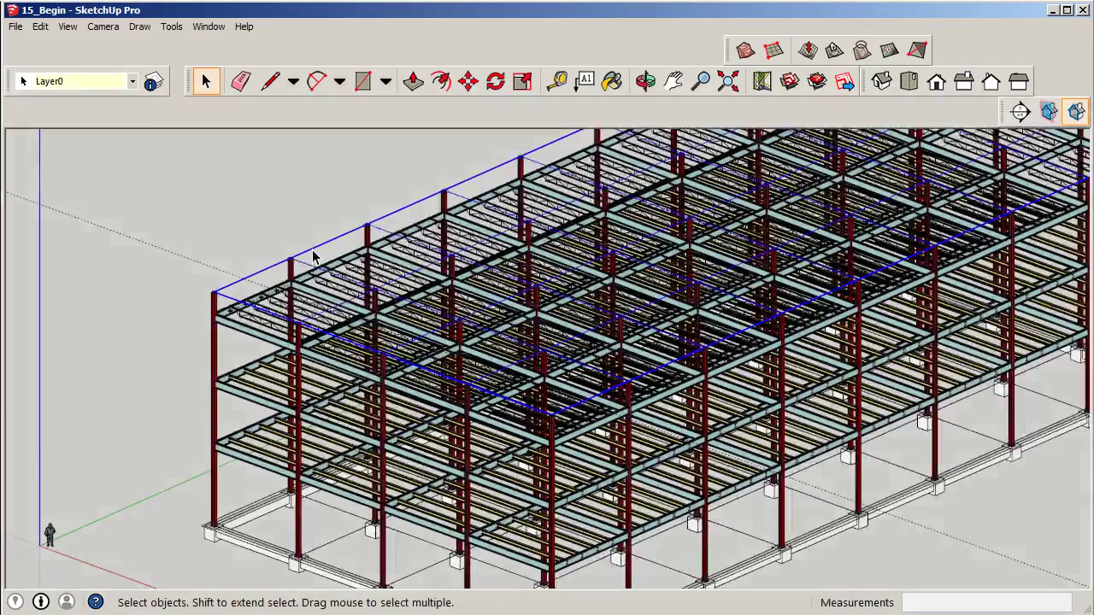
pyautogui.rightClick(313, 252)
pyautogui.click(338, 273)
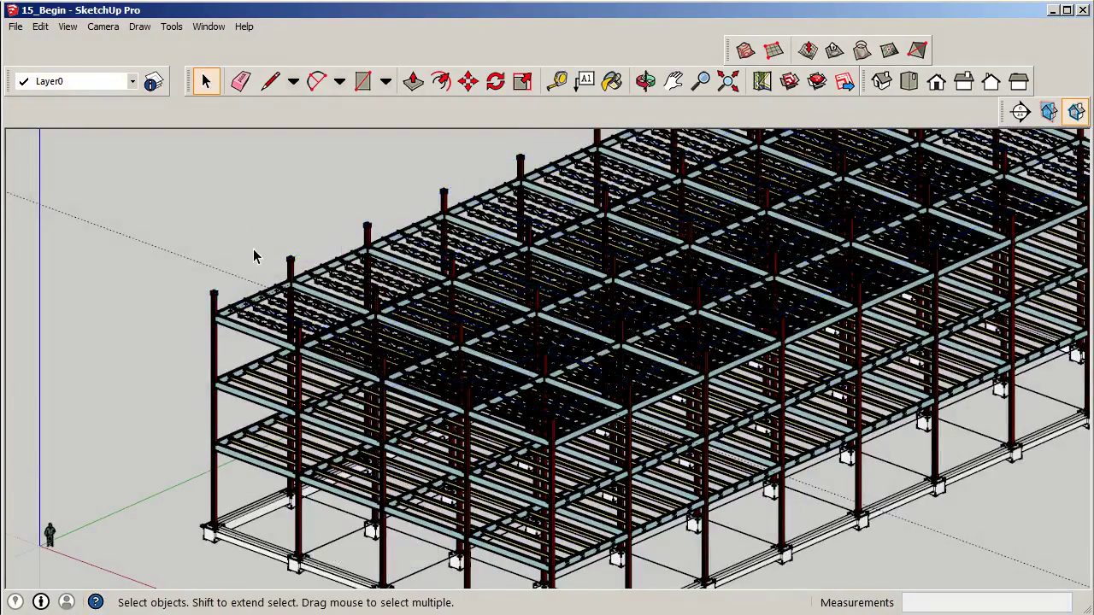
pyautogui.scroll(-2, 253, 256)
# Hide the Foundation Grid layer and orbit the model to a new angle
pyautogui.click(623, 467)
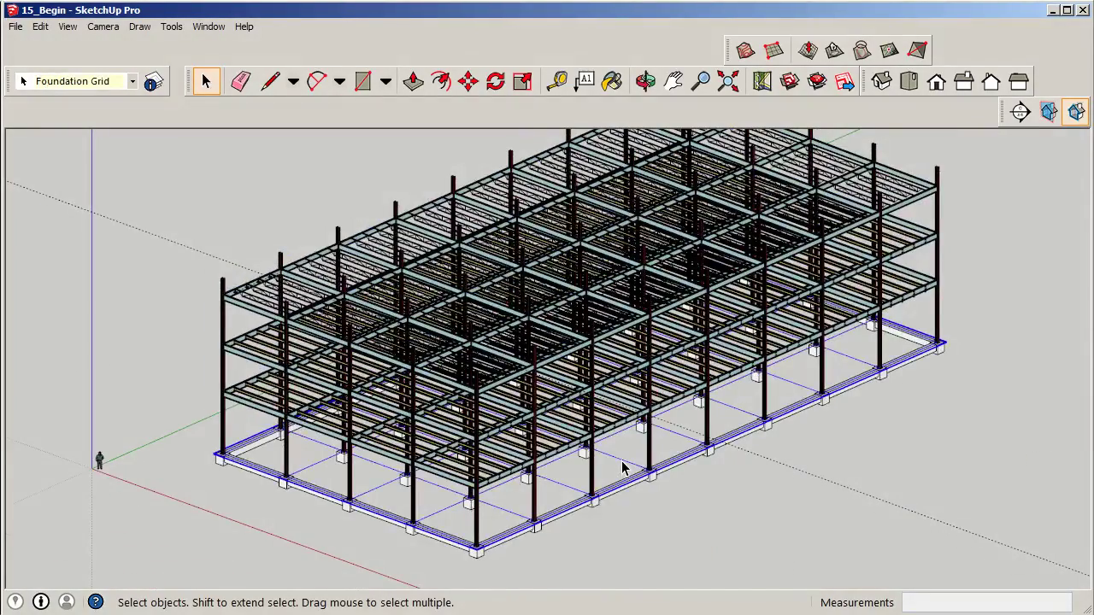
pyautogui.hotkey('ctrl', 'a')
pyautogui.click(203, 171)
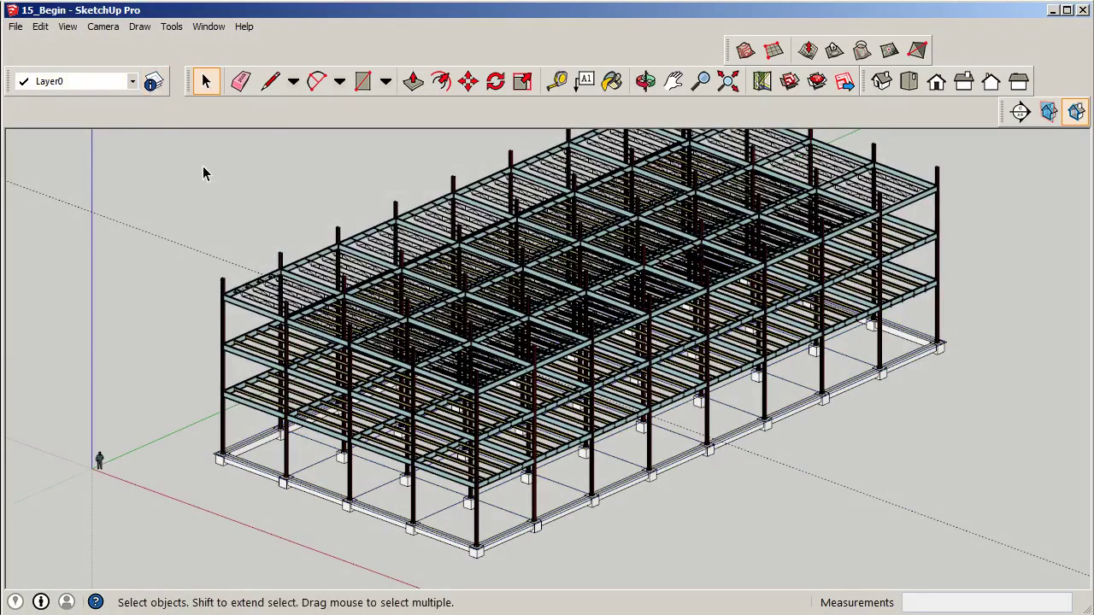
pyautogui.click(151, 82)
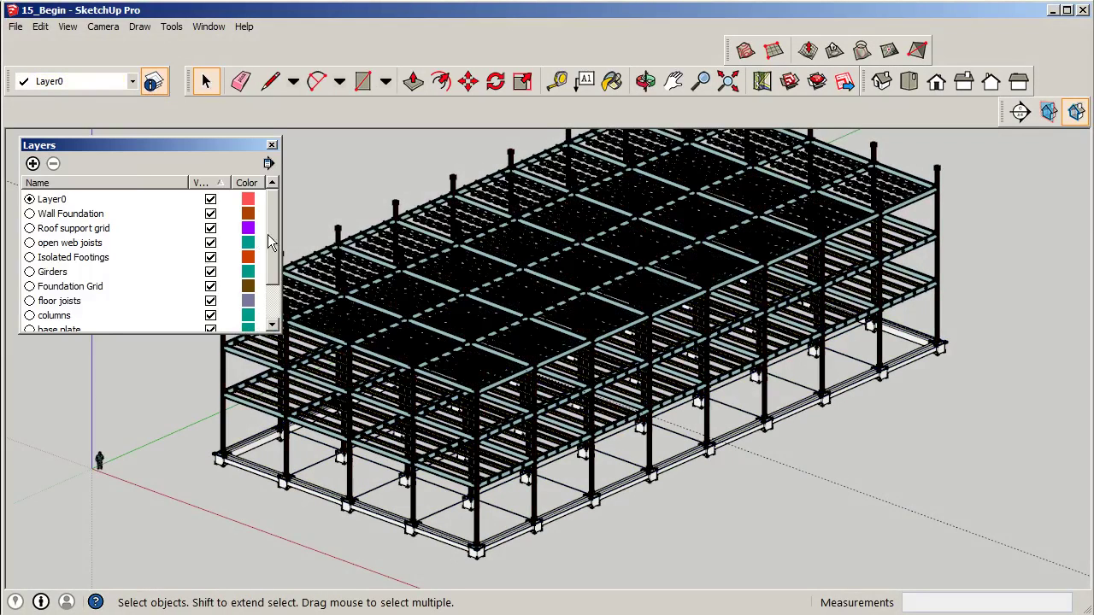
pyautogui.moveTo(272, 238); pyautogui.dragTo(276, 281)
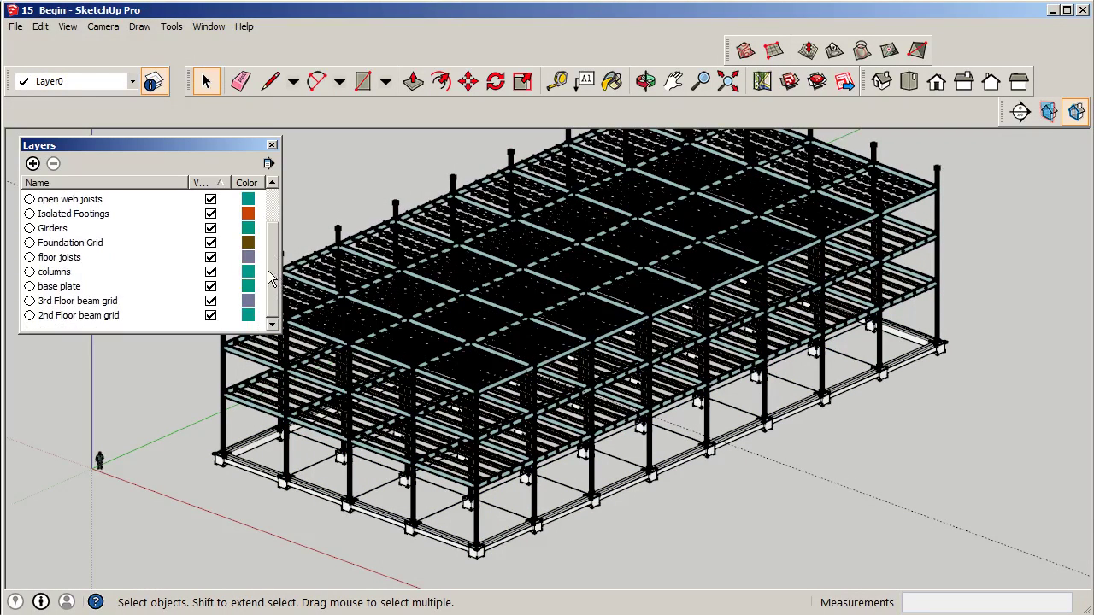
pyautogui.click(211, 244)
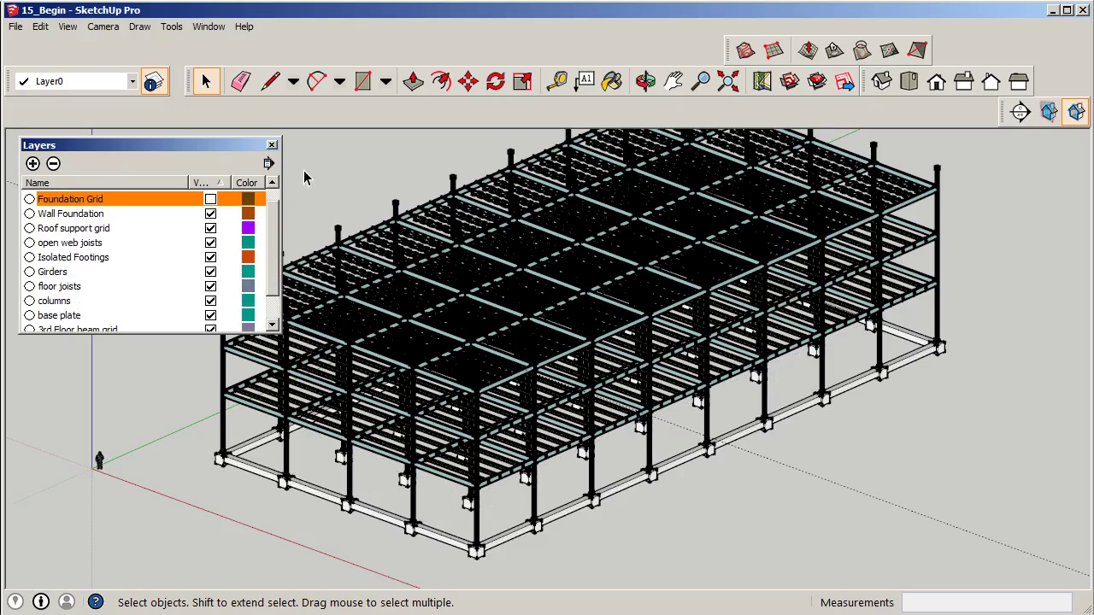
pyautogui.click(272, 144)
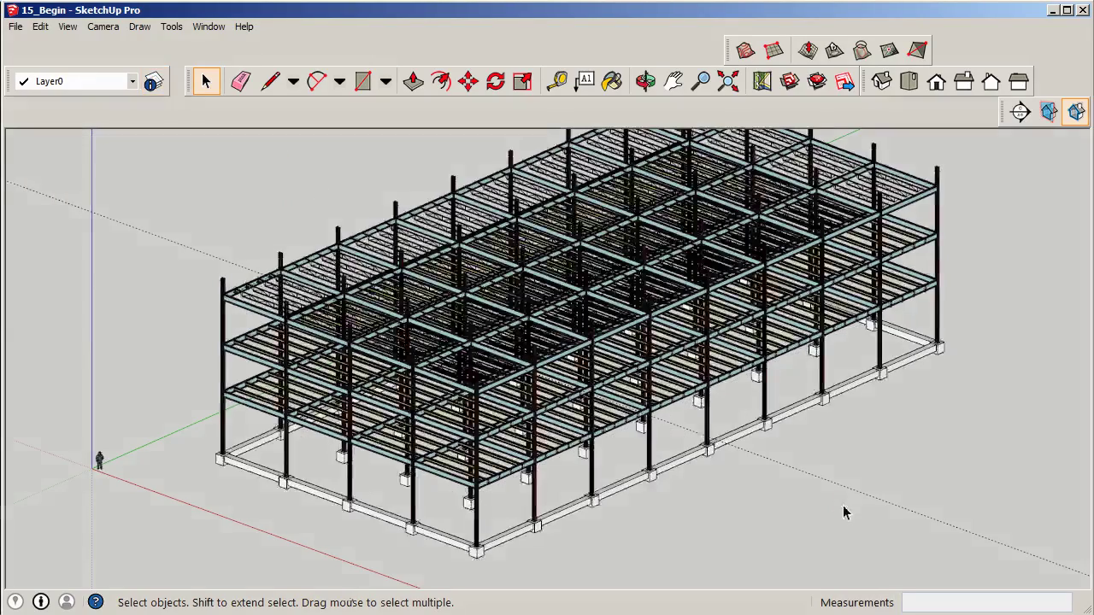
pyautogui.moveTo(842, 513); pyautogui.dragTo(299, 320, button='middle')
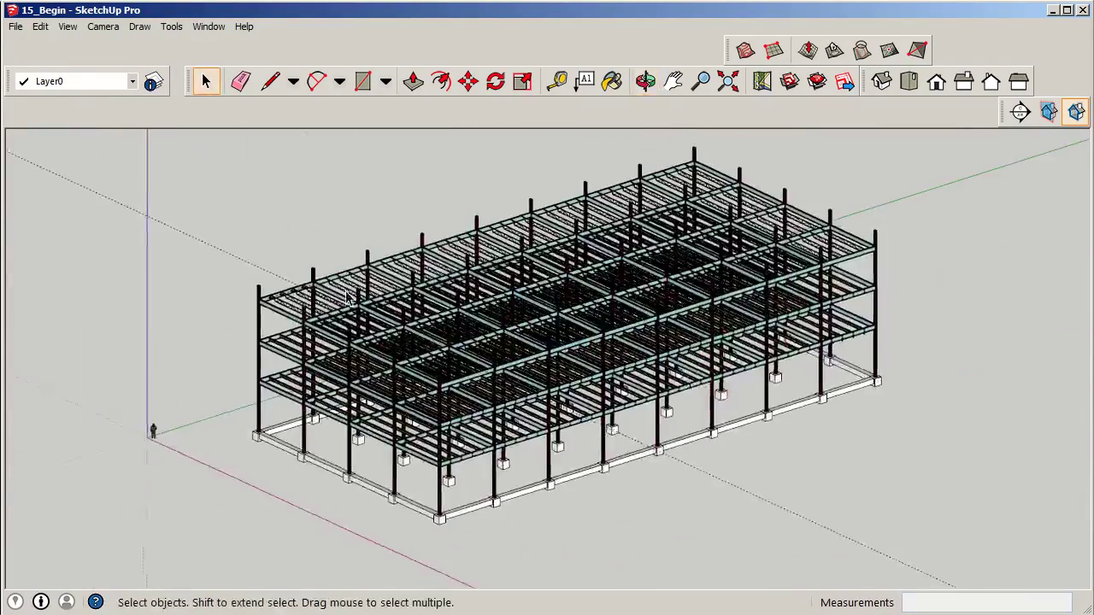
pyautogui.scroll(3, 299, 321)
pyautogui.scroll(2, 528, 318)
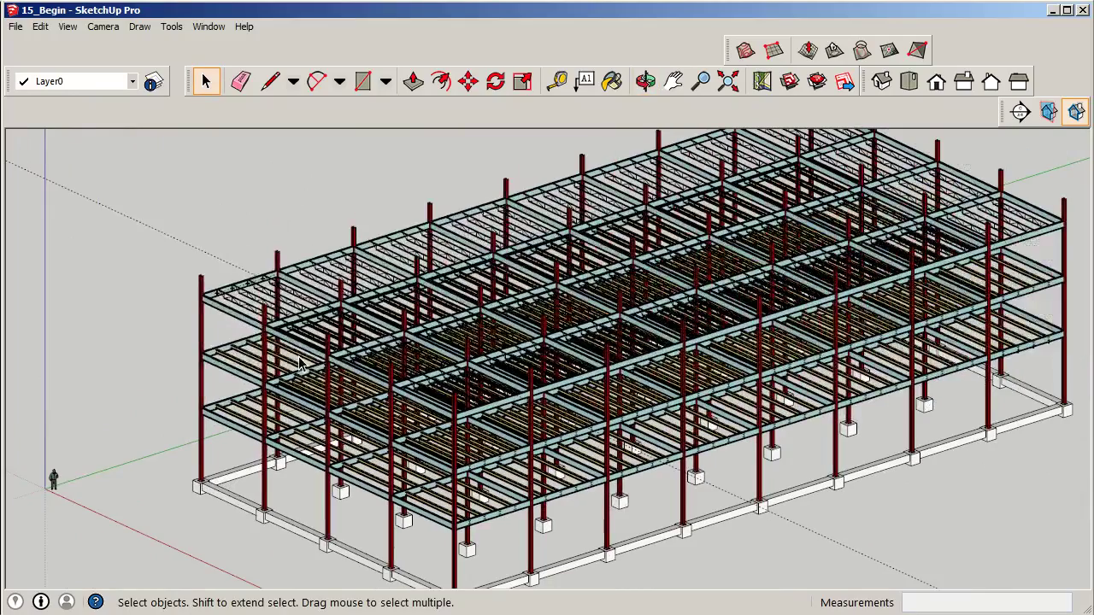
pyautogui.scroll(4, 341, 291)
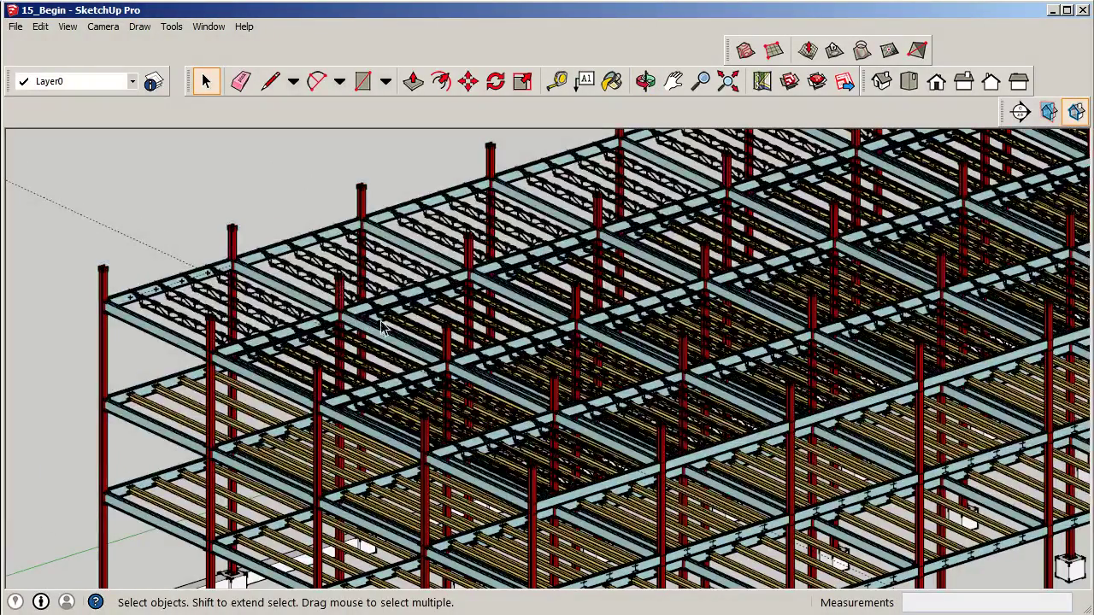
pyautogui.scroll(-2, 246, 331)
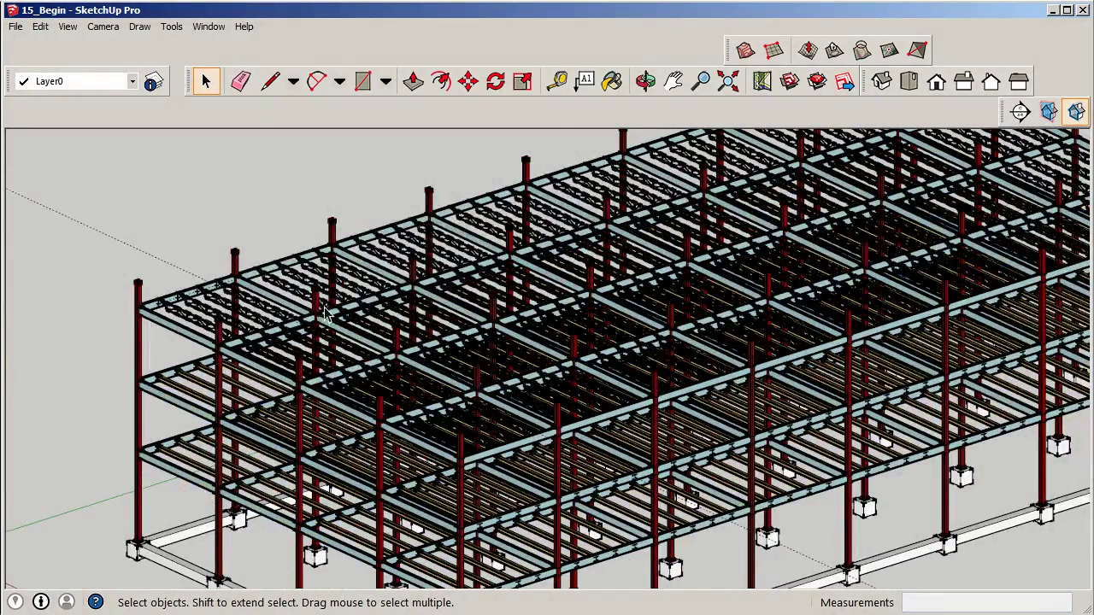
pyautogui.scroll(-5, 328, 318)
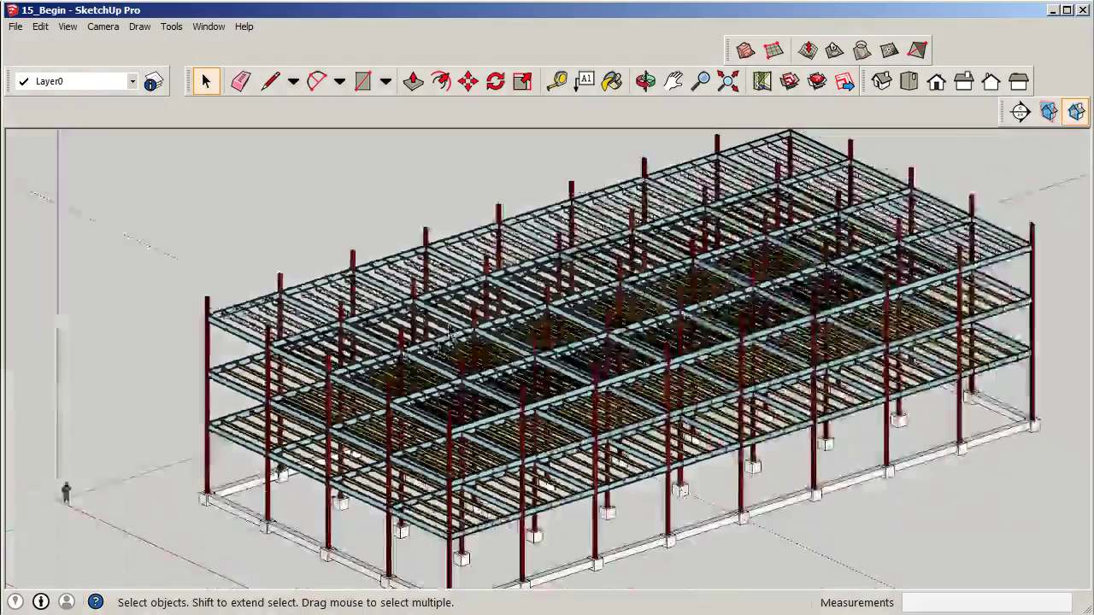
pyautogui.moveTo(435, 325)
pyautogui.mouseDown(button='middle')
pyautogui.moveTo(613, 290)
pyautogui.moveTo(507, 314)
pyautogui.mouseUp(button='middle')
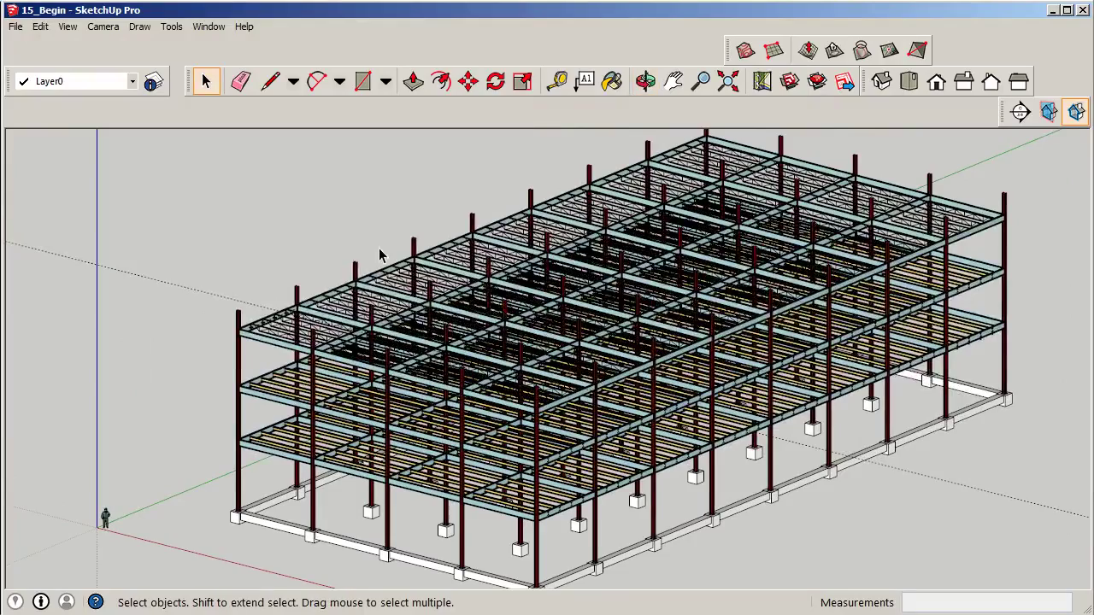